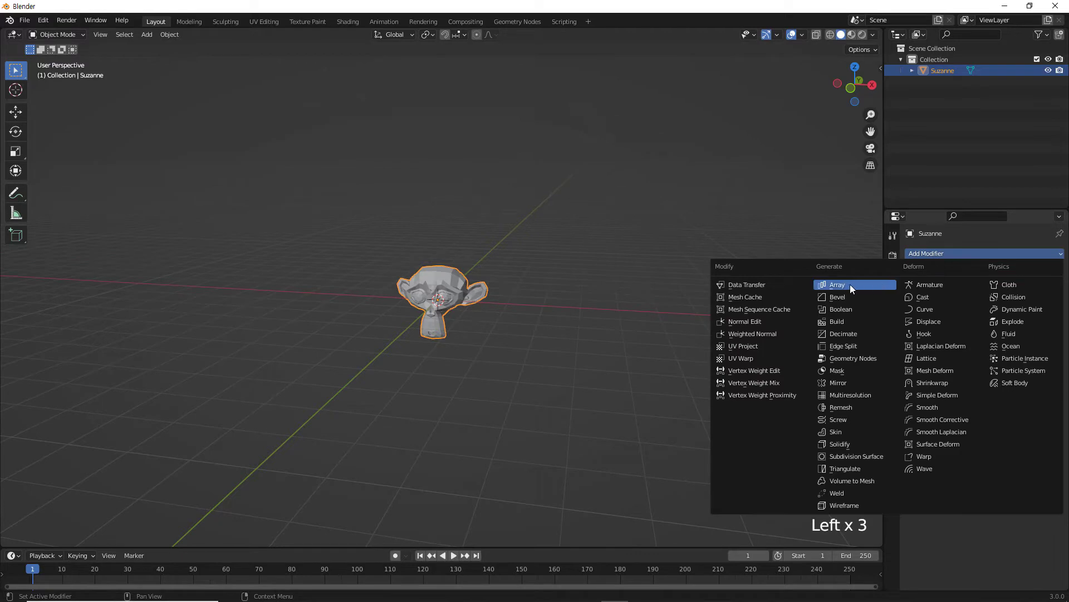
# Add an Array modifier to the monkey head and set its count to 4.
pyautogui.click(849, 285)
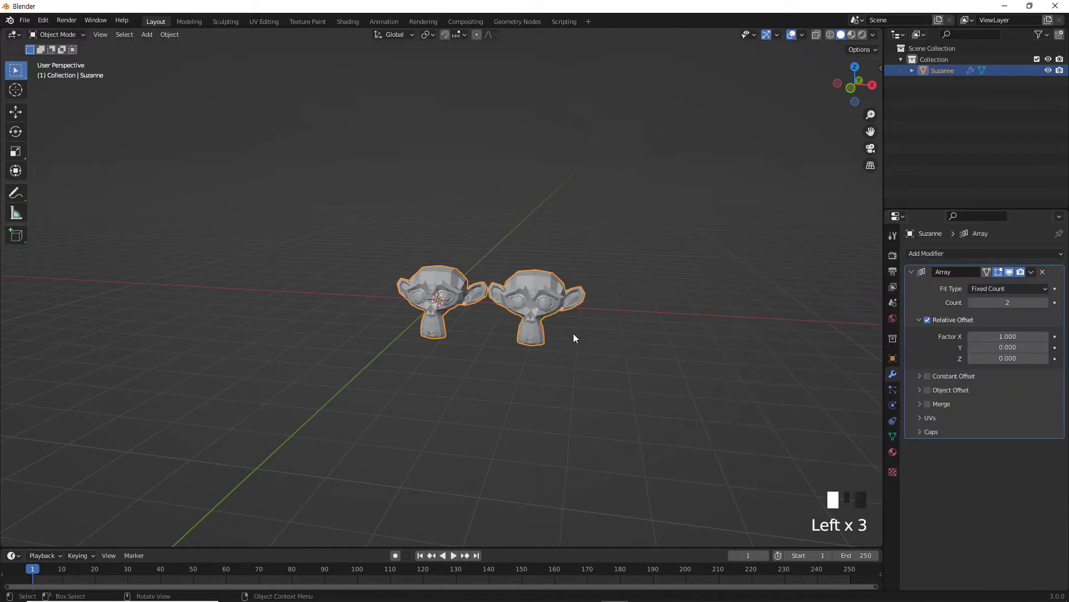
pyautogui.press('KP_1')
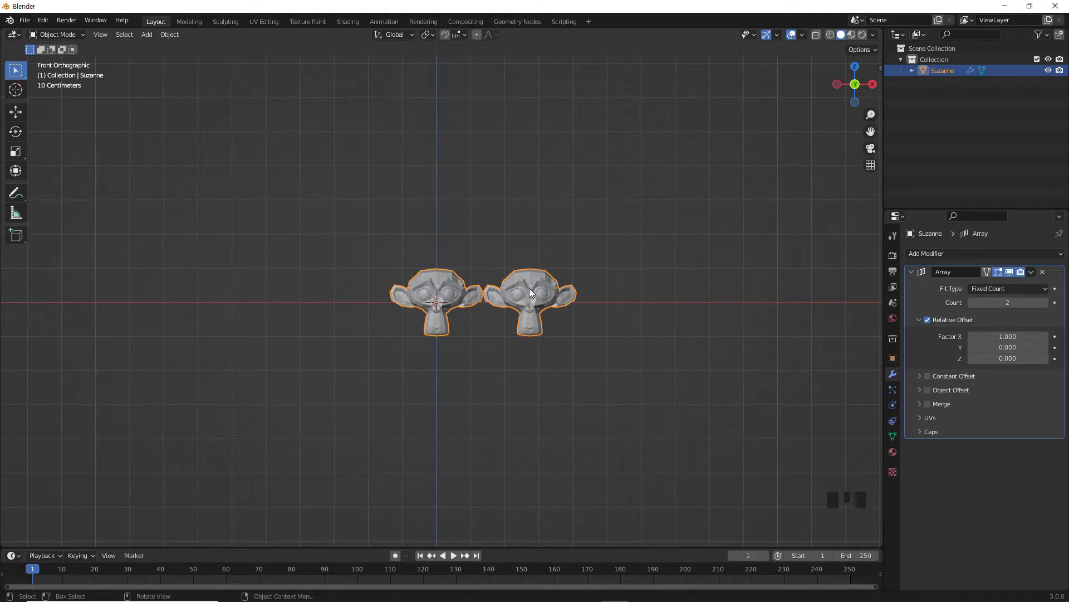
pyautogui.click(1046, 302)
pyautogui.click(1046, 302)
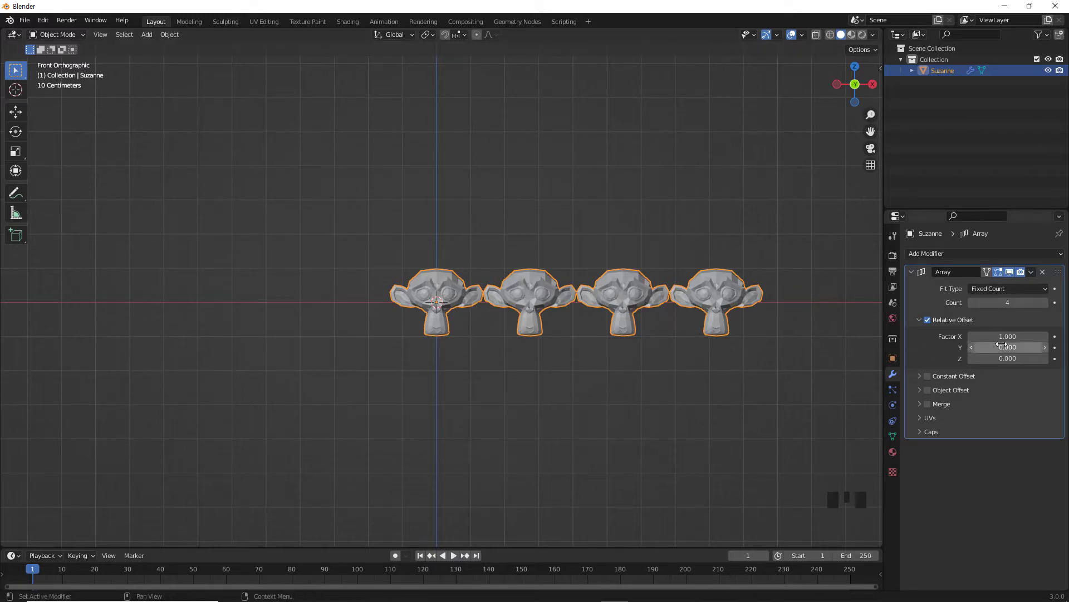
# Toggle the array's relative offset off and on, and set its X factor to 2.
pyautogui.click(927, 320)
pyautogui.click(927, 320)
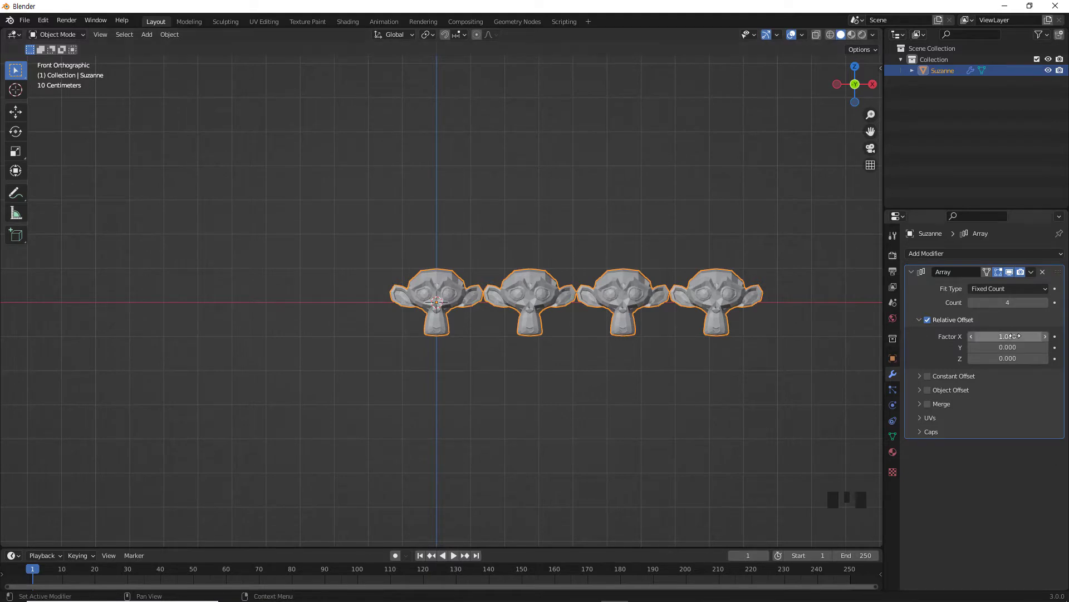
pyautogui.click(1045, 337)
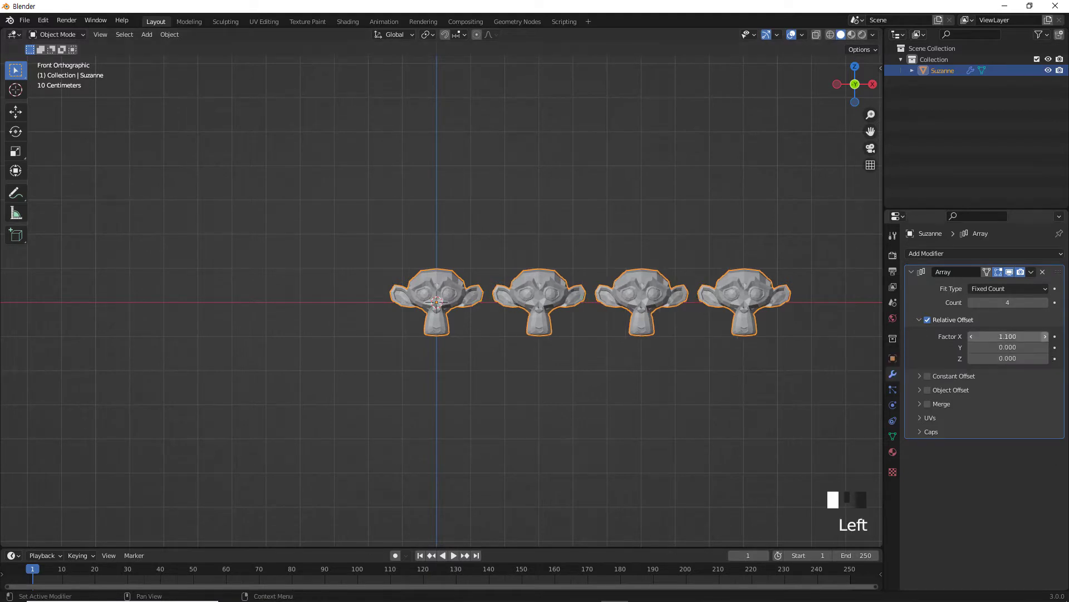
pyautogui.click(1008, 337)
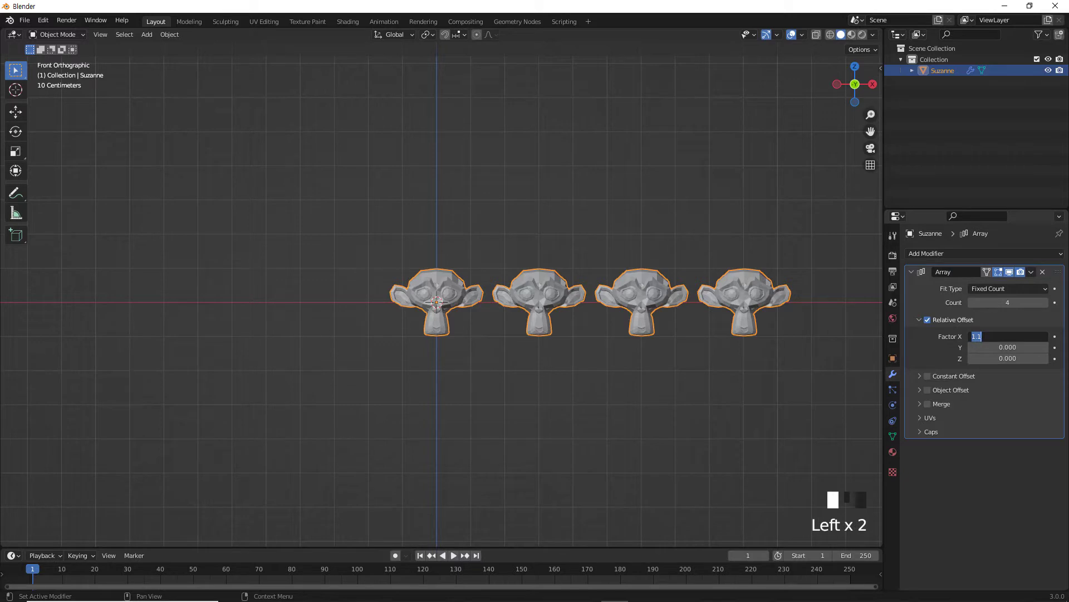
pyautogui.write('2')
pyautogui.press('Return')
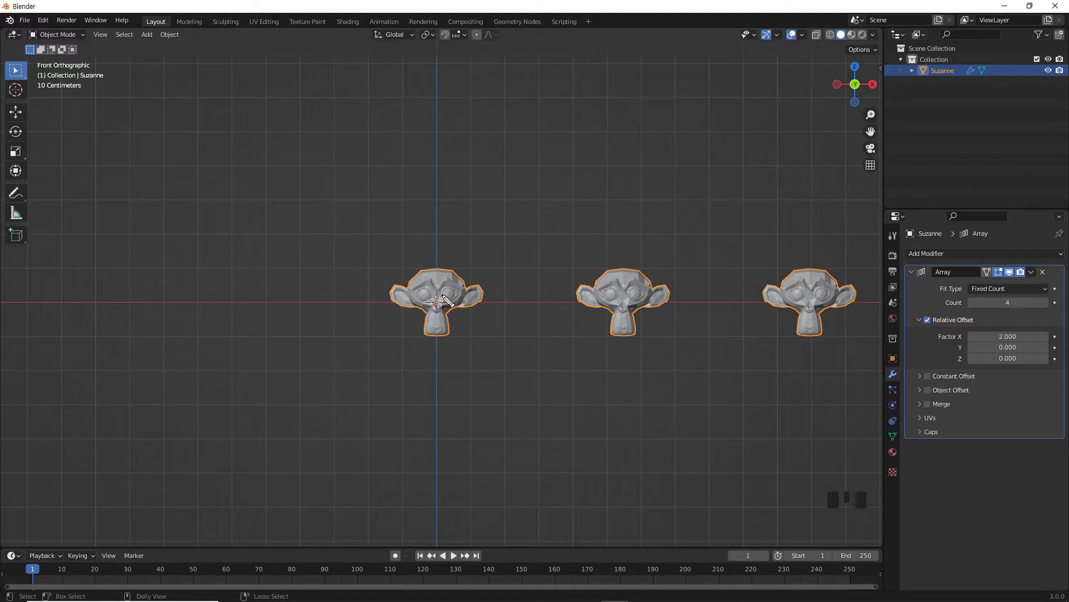
# Sketch and undo a mark spanning the first two heads, and set the relative offset X factor to 1.
pyautogui.moveTo(440, 293)
pyautogui.mouseDown()
pyautogui.moveTo(452, 313)
pyautogui.moveTo(508, 319)
pyautogui.moveTo(532, 299)
pyautogui.moveTo(612, 319)
pyautogui.moveTo(626, 295)
pyautogui.mouseUp()
pyautogui.hotkey('ctrl', 'z')
pyautogui.moveTo(973, 336); pyautogui.dragTo(949, 336)
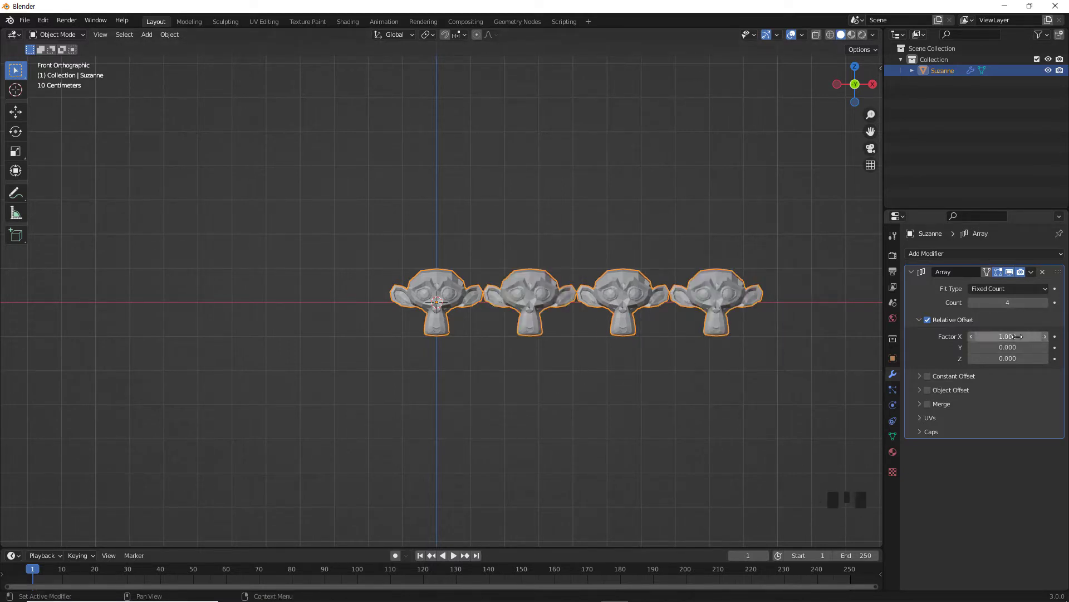
# Raise the array's relative offset X factor to 2 and on to 3.
pyautogui.click(1040, 335)
pyautogui.write('2')
pyautogui.press('Return')
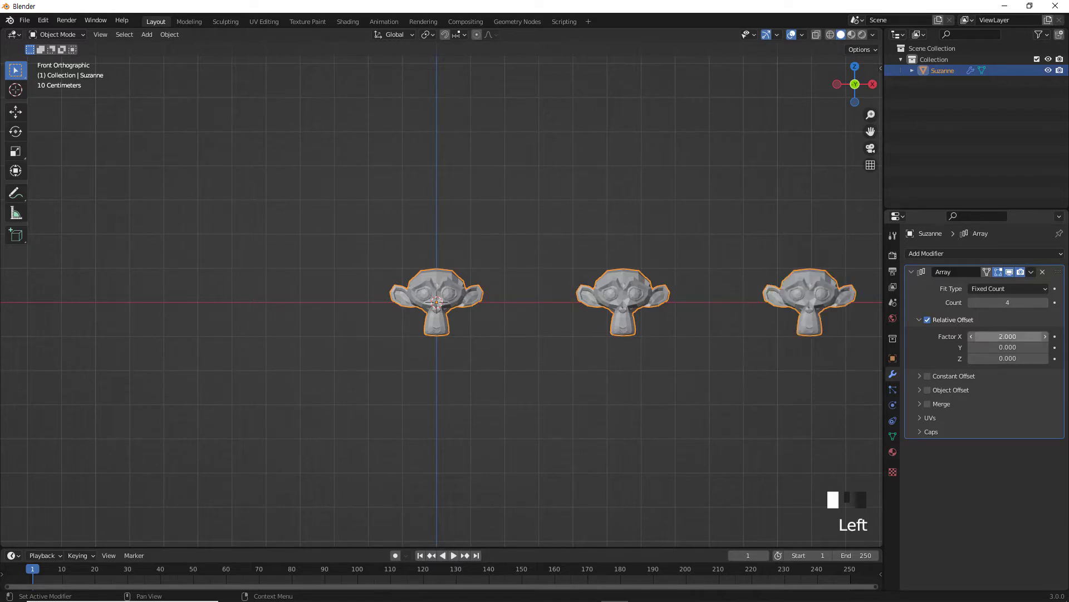
pyautogui.doubleClick(1014, 337)
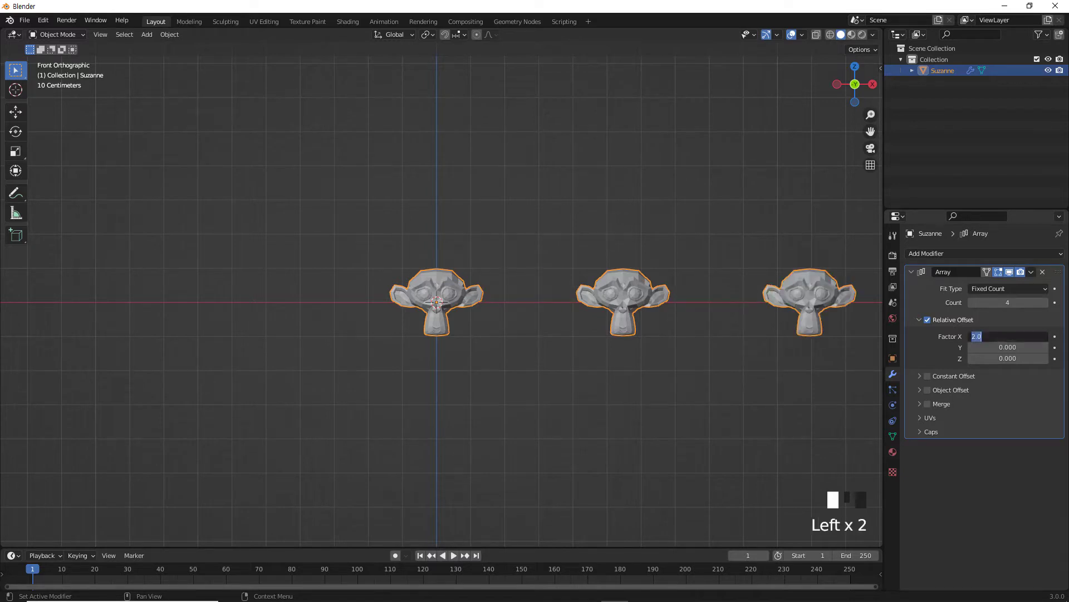
pyautogui.write('3')
pyautogui.press('Return')
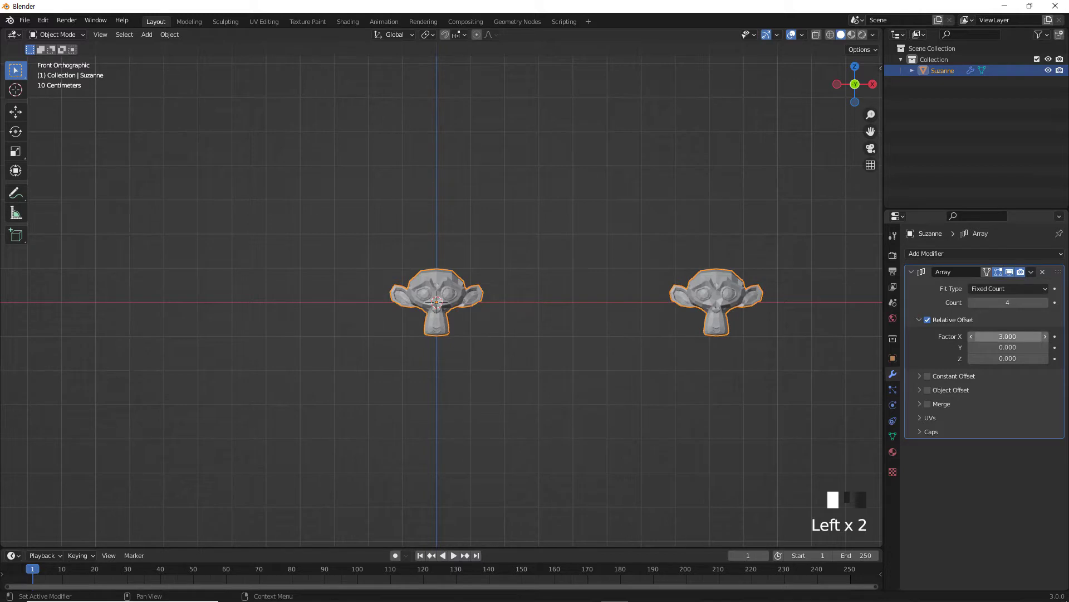
# Lower the array count to 1 and raise it back to 4 one copy at a time.
pyautogui.keyDown('shift'); pyautogui.moveTo(650, 332); pyautogui.dragTo(459, 333, button='middle'); pyautogui.keyUp('shift')
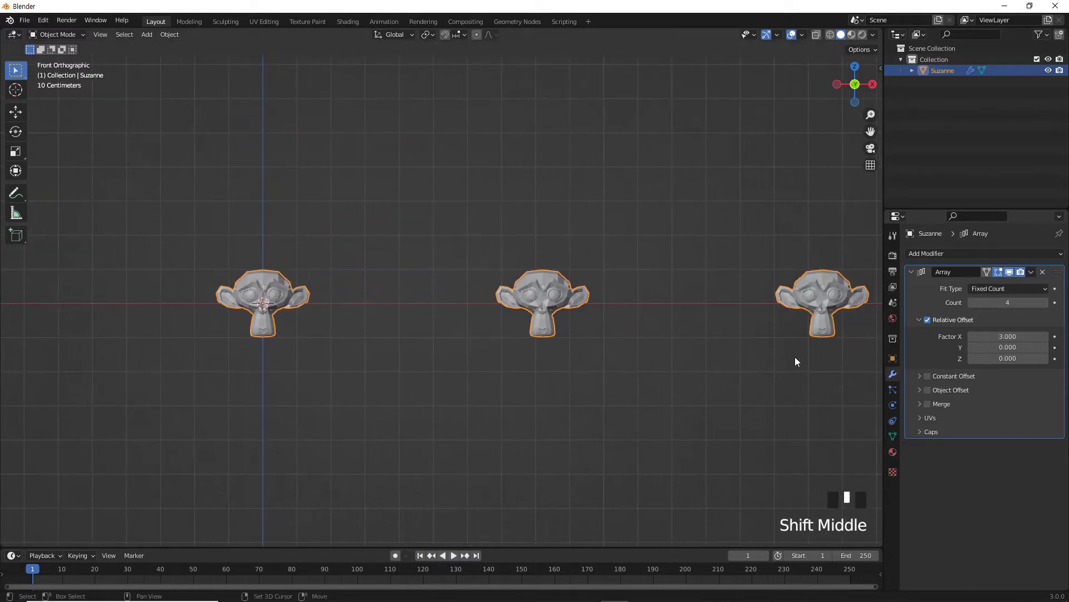
pyautogui.click(974, 302)
pyautogui.click(974, 302)
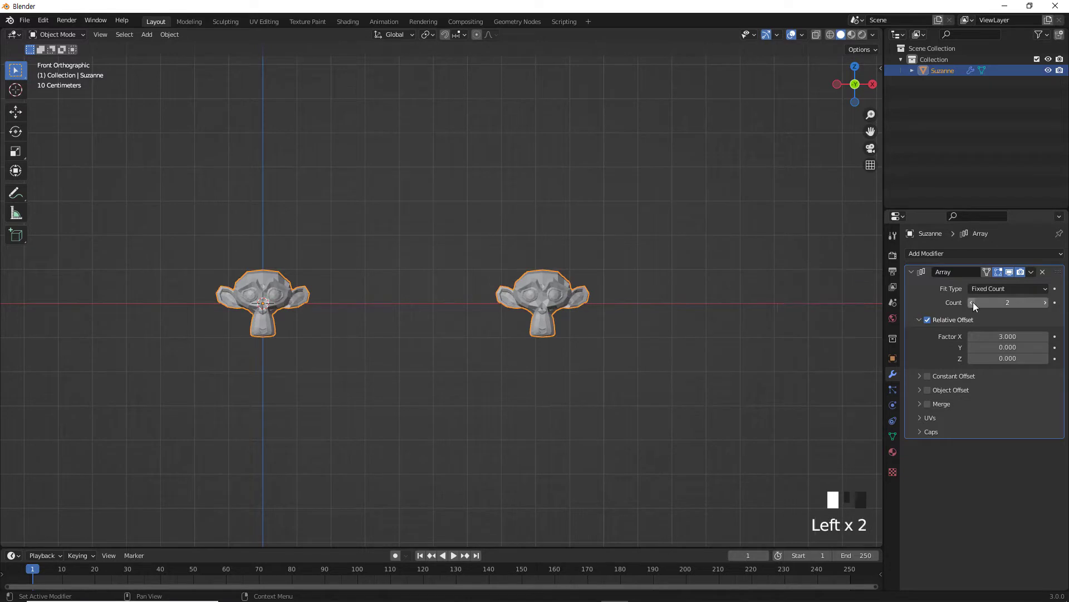
pyautogui.click(974, 302)
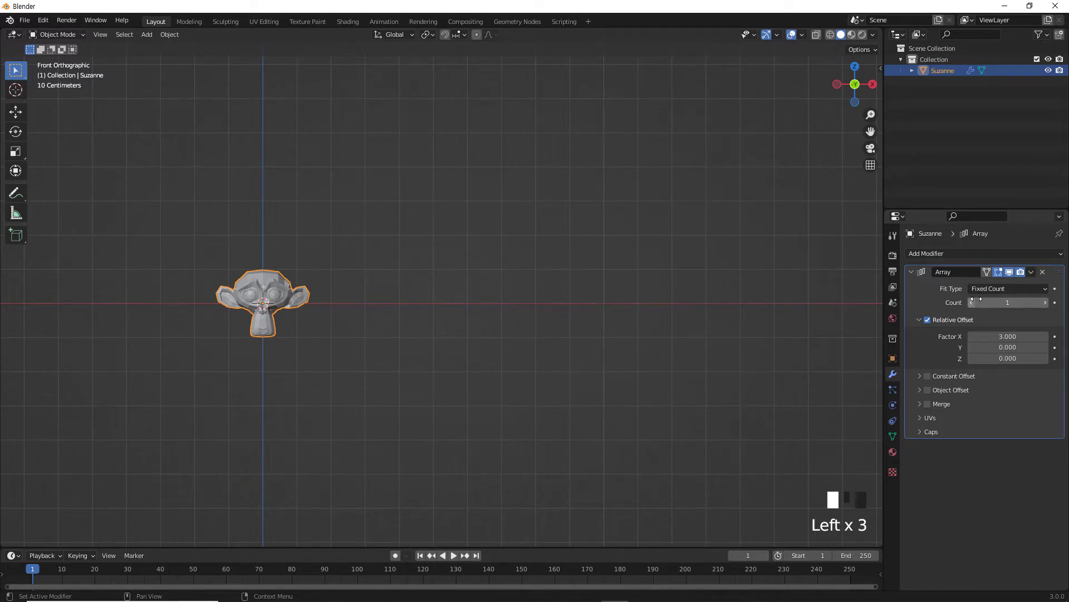
pyautogui.click(1045, 302)
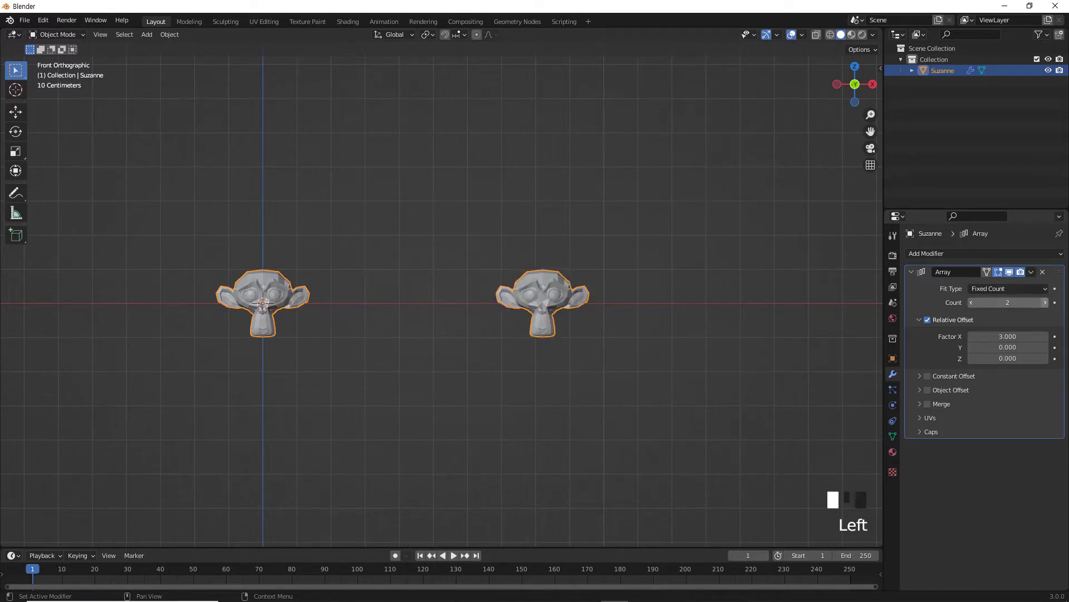
pyautogui.click(1046, 302)
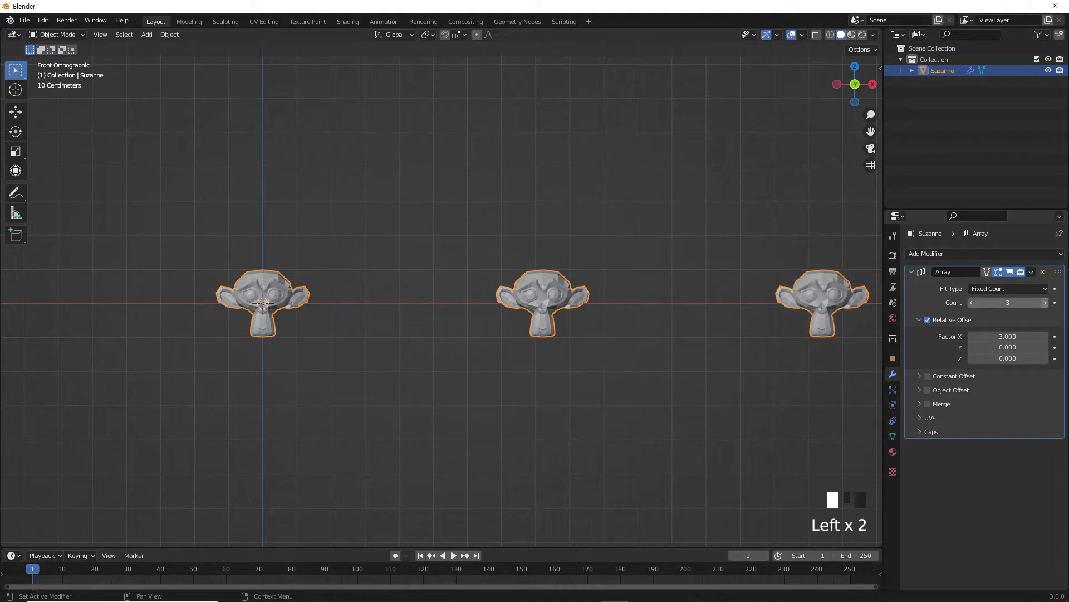
pyautogui.click(1045, 302)
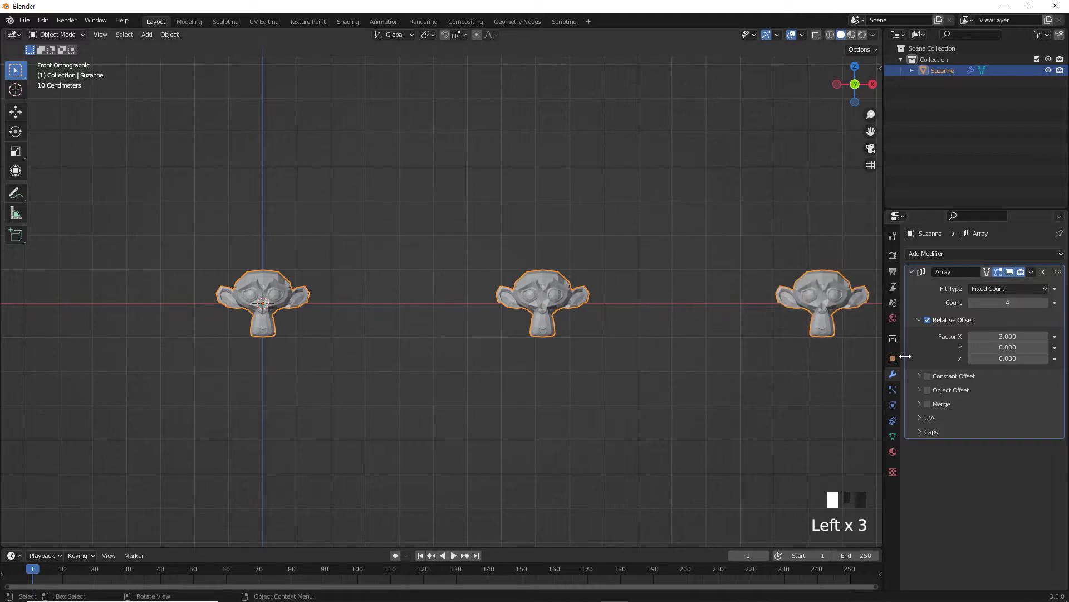
# Set the array's relative offset X factor to 1 so the monkey heads sit side by side.
pyautogui.click(1005, 336)
pyautogui.write('1')
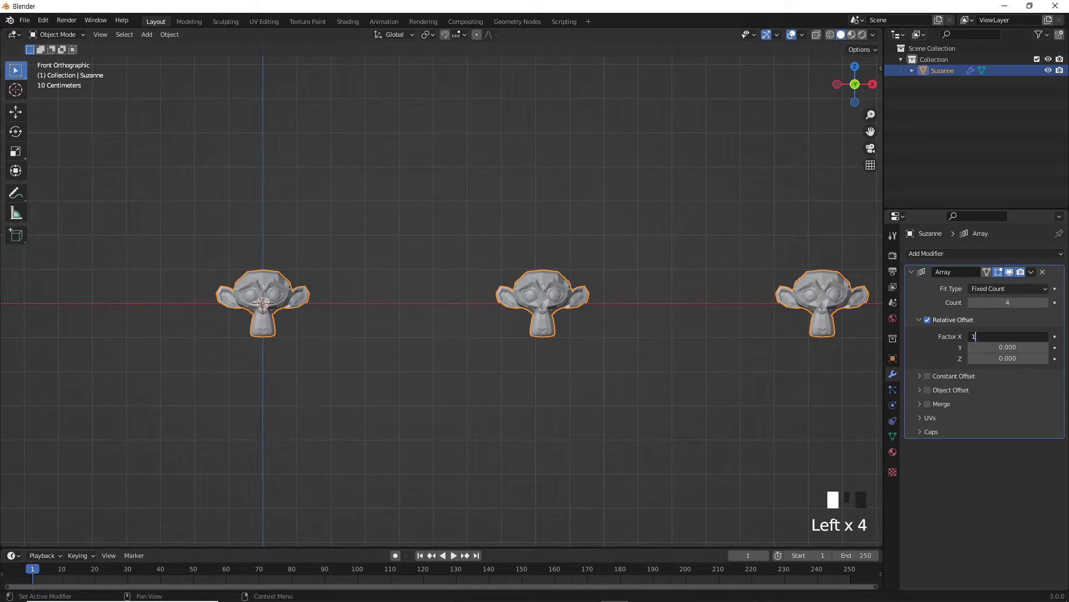
pyautogui.press('Return')
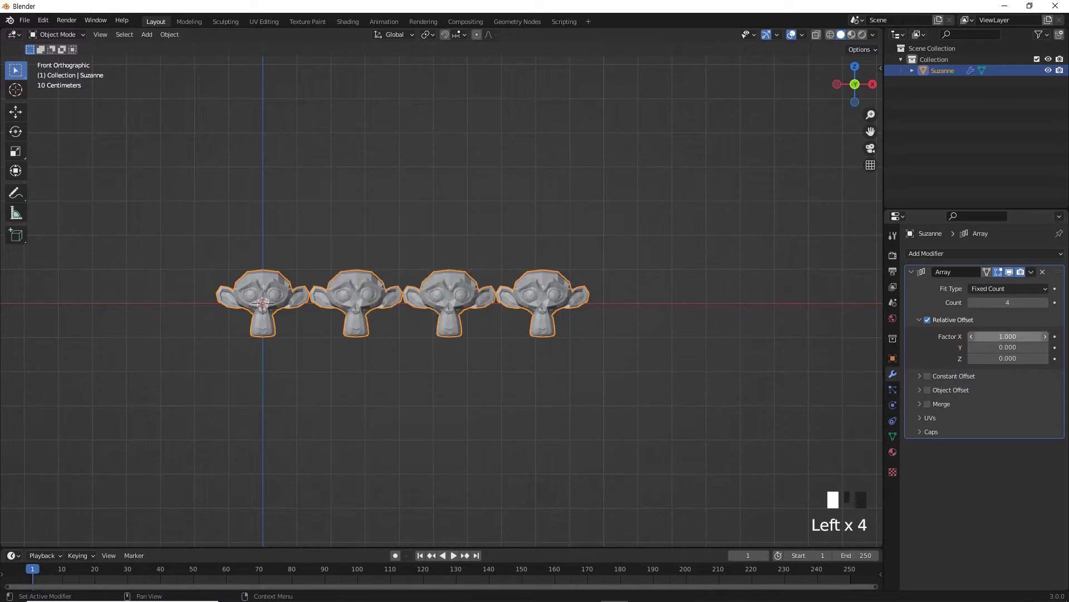
# Change the array's fit type to Fit Length and increase the length to 8.5 m and on to 17 m.
pyautogui.click(1012, 289)
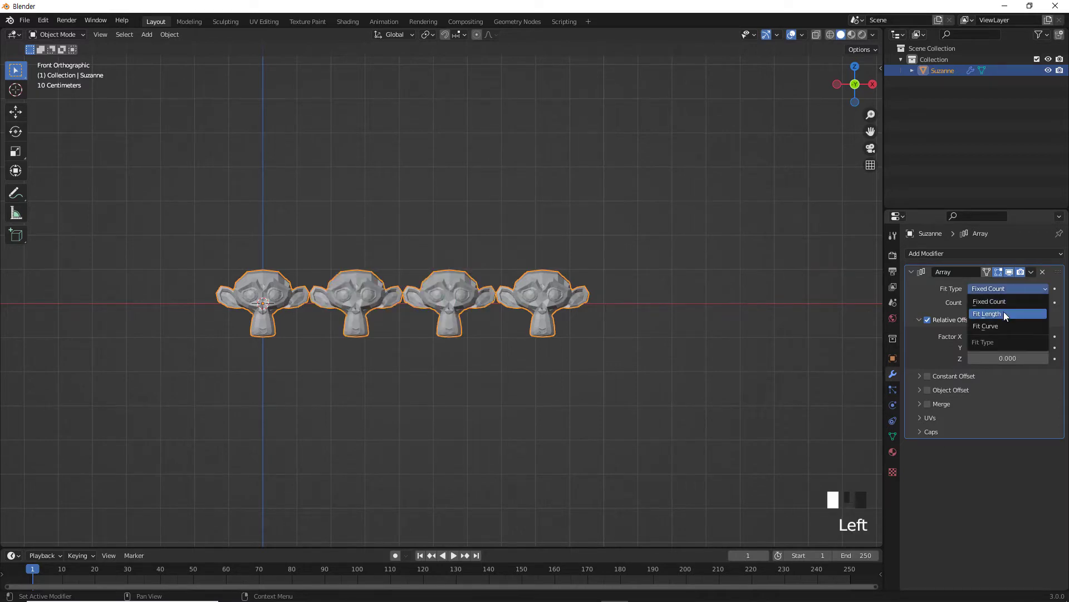
pyautogui.click(1003, 314)
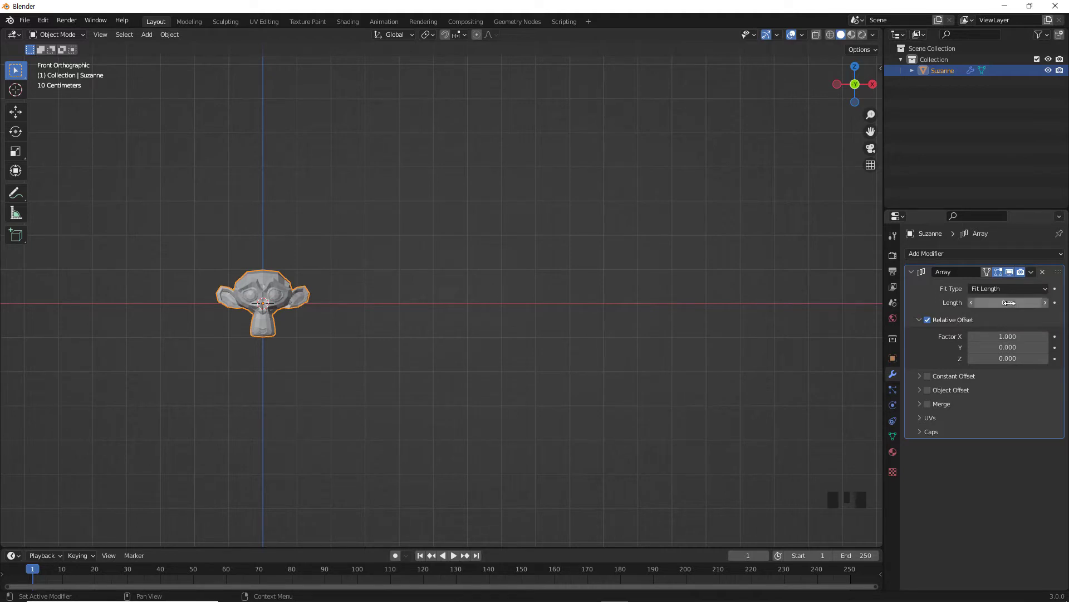
pyautogui.moveTo(1006, 303); pyautogui.dragTo(1060, 302)
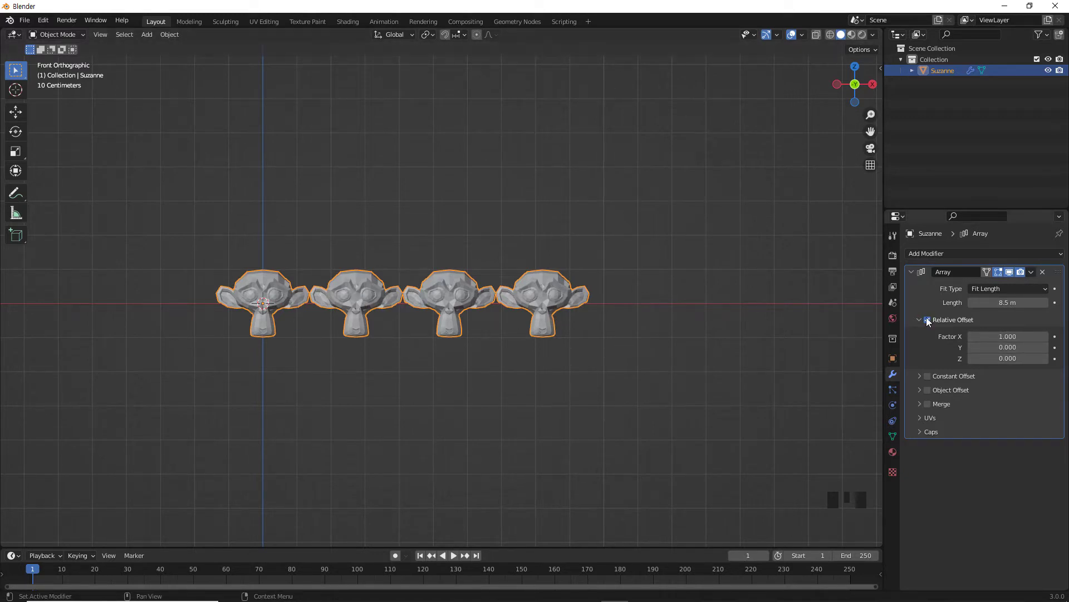
pyautogui.moveTo(1007, 302); pyautogui.dragTo(1042, 302)
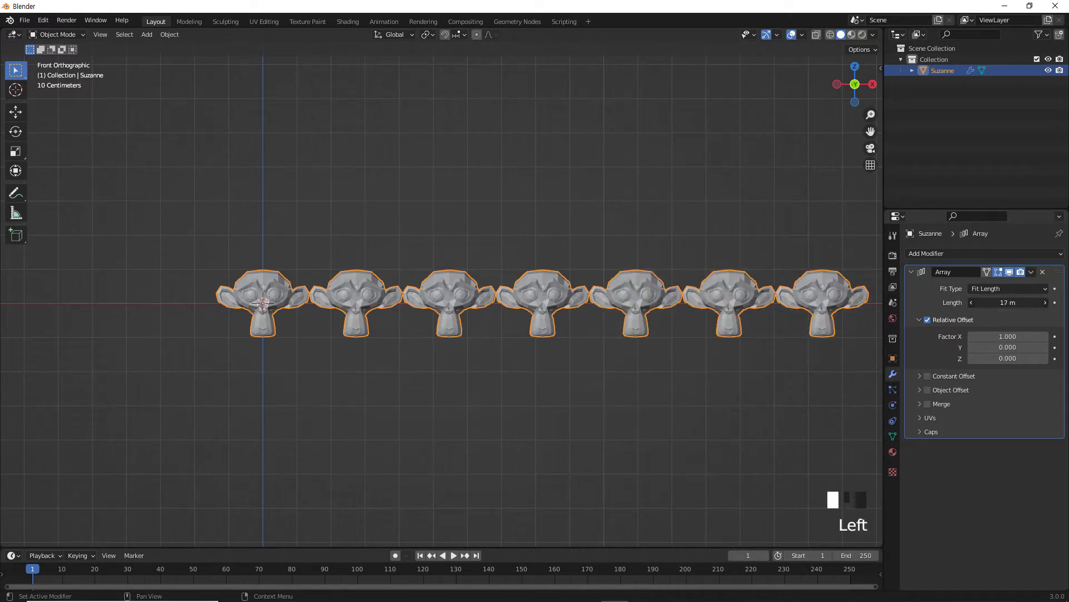
# Increase the relative offset X factor to 2.8 while the array is fitted to its length.
pyautogui.moveTo(1008, 336); pyautogui.dragTo(1041, 337)
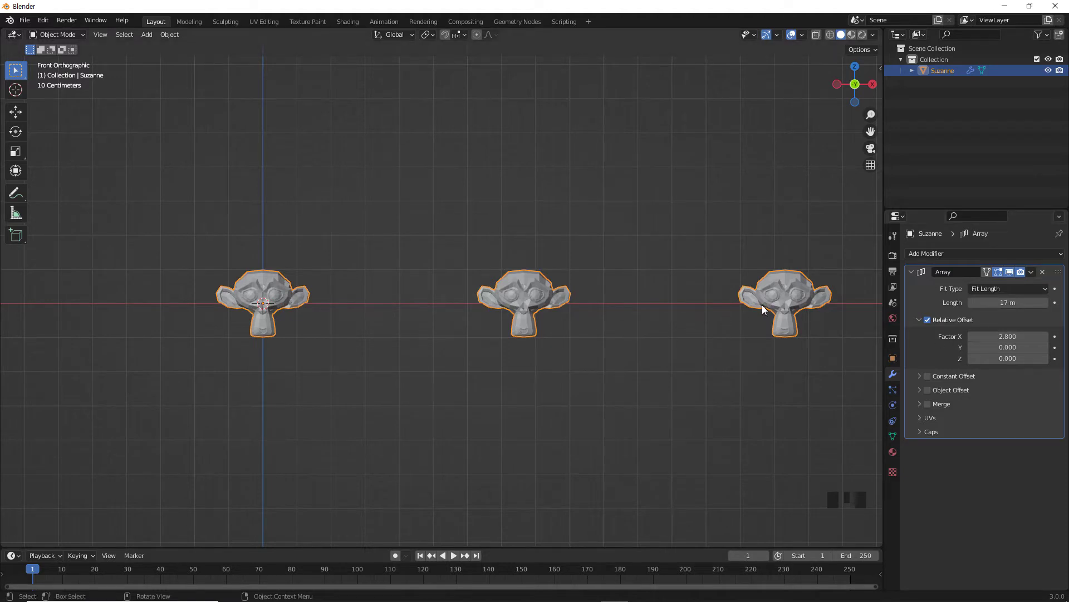
pyautogui.scroll(-5, 763, 310)
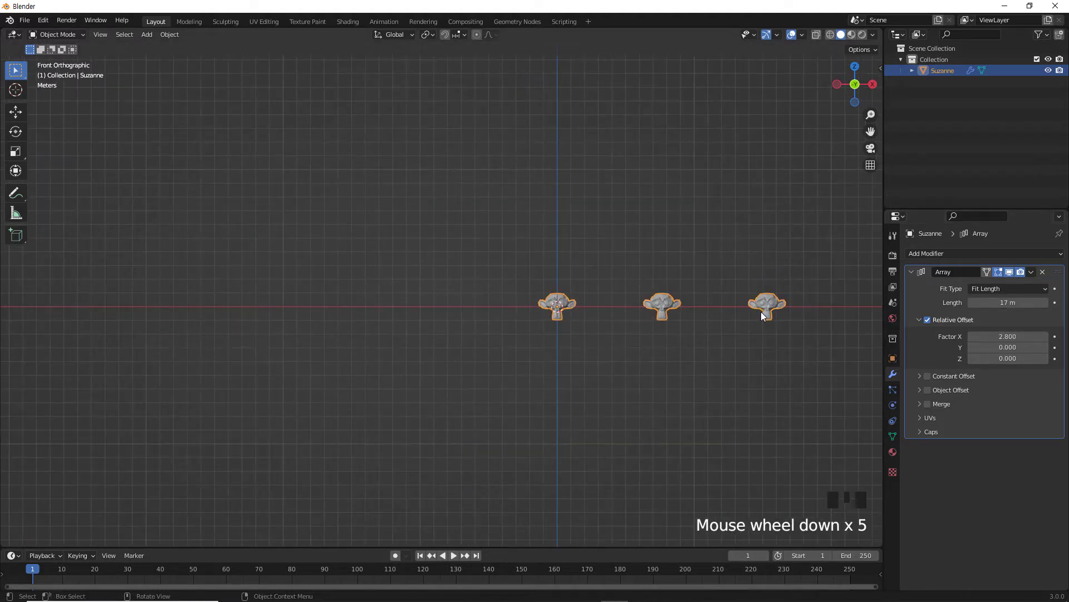
pyautogui.keyDown('shift'); pyautogui.moveTo(763, 314); pyautogui.dragTo(615, 319, button='middle'); pyautogui.keyUp('shift')
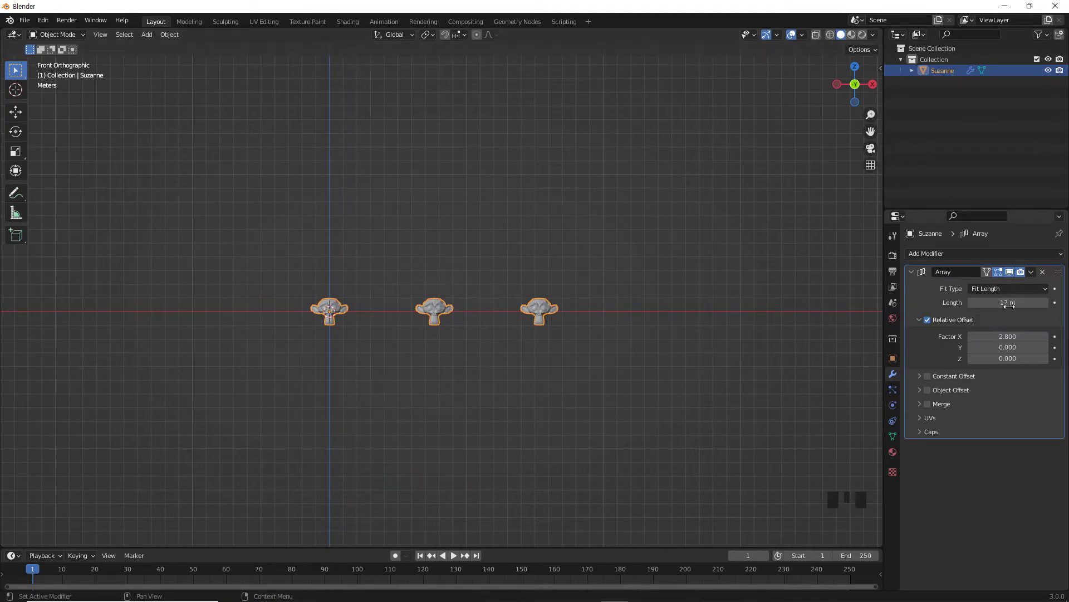
# Switch the array's fit type back to Fixed Count and set the relative offset X factor to 1.
pyautogui.click(1037, 287)
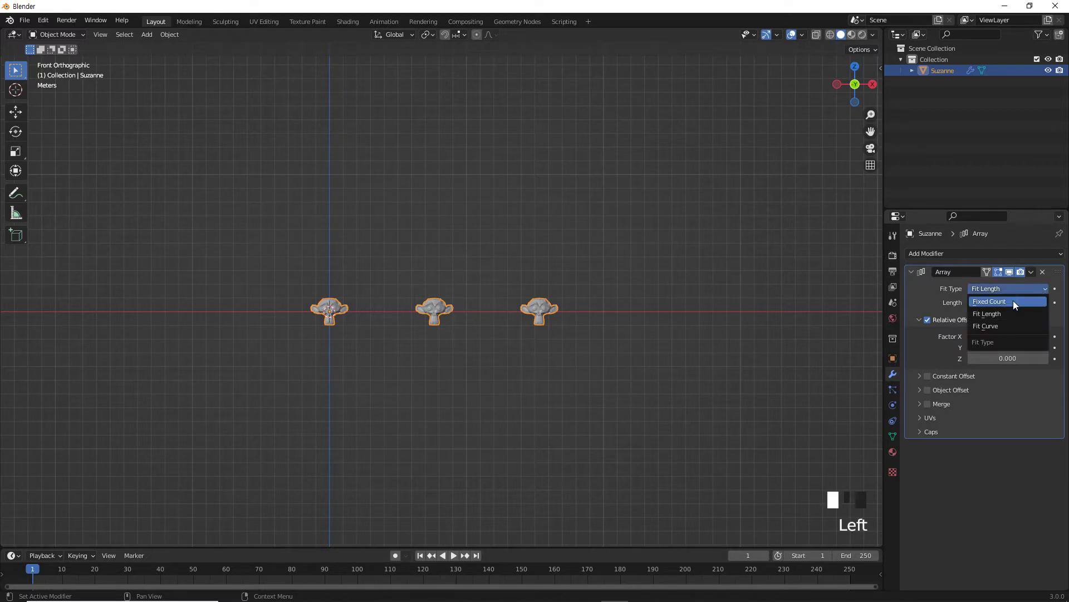
pyautogui.click(1013, 301)
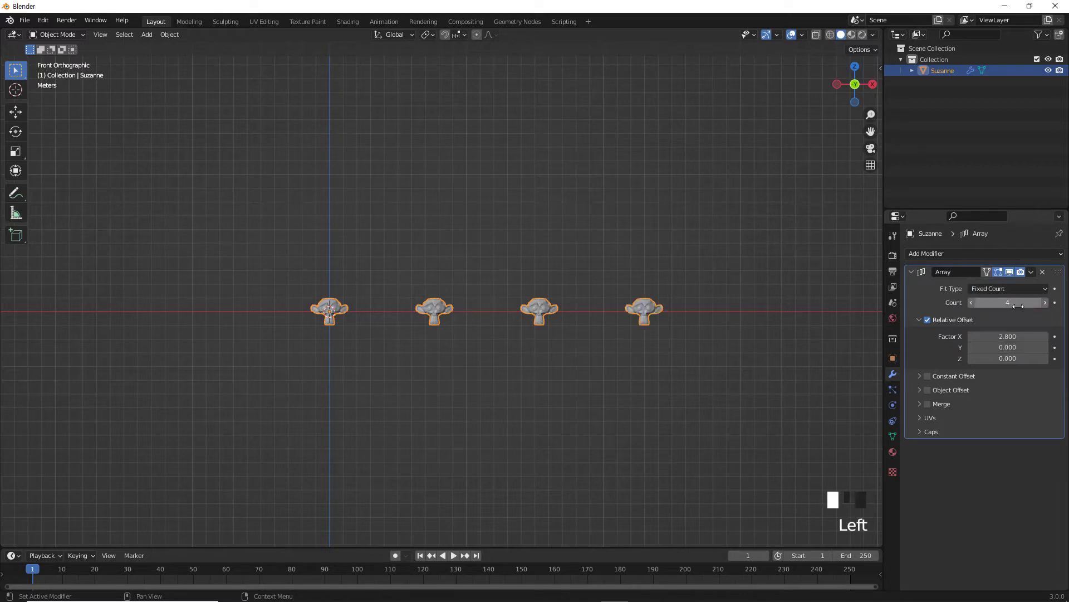
pyautogui.click(1009, 336)
pyautogui.write('1')
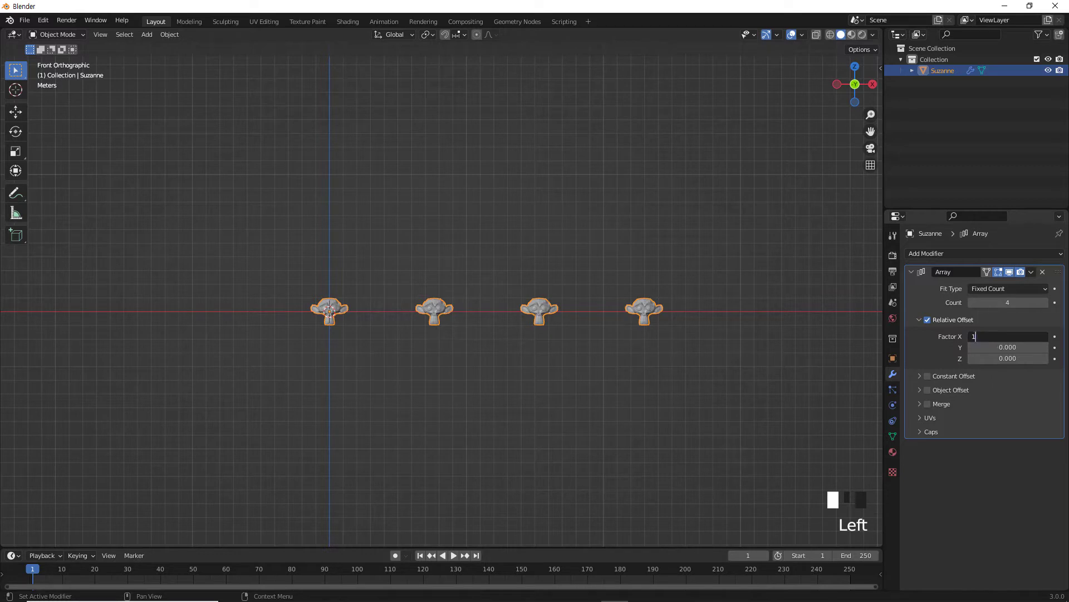
pyautogui.press('Return')
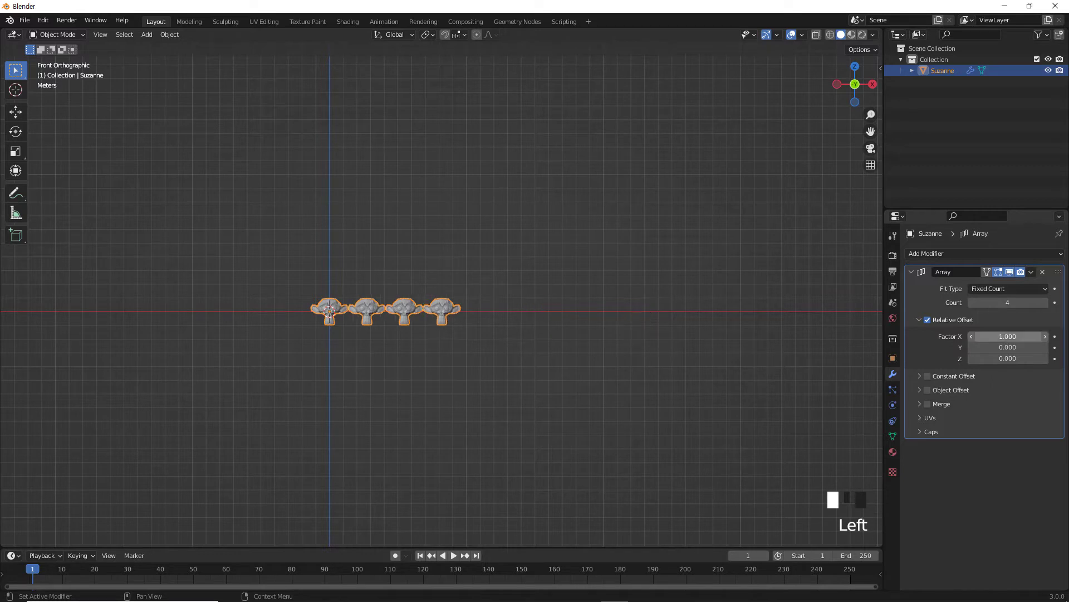
pyautogui.click(1034, 290)
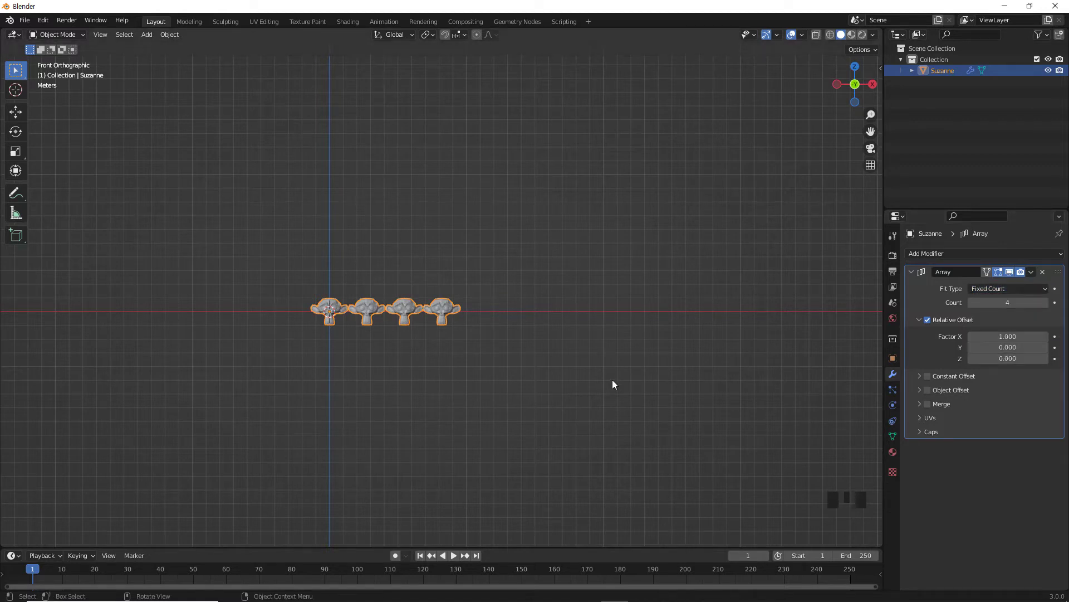
# Deselect the monkey array, add a path curve at the origin and enter Edit Mode on it.
pyautogui.click(497, 379)
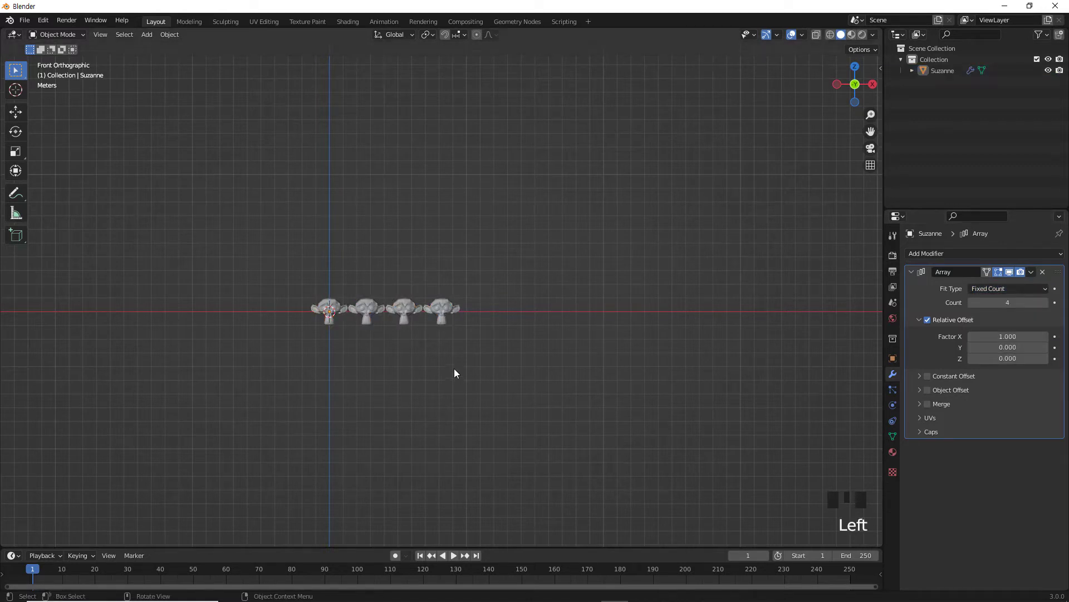
pyautogui.hotkey('shift', 'a')
pyautogui.moveTo(454, 368)
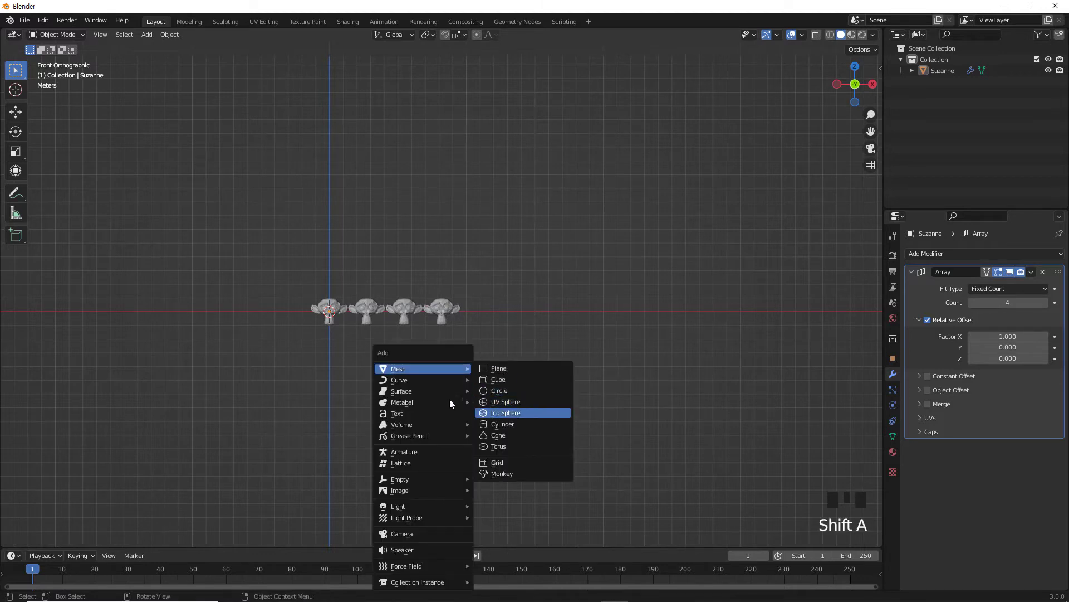
pyautogui.click(517, 430)
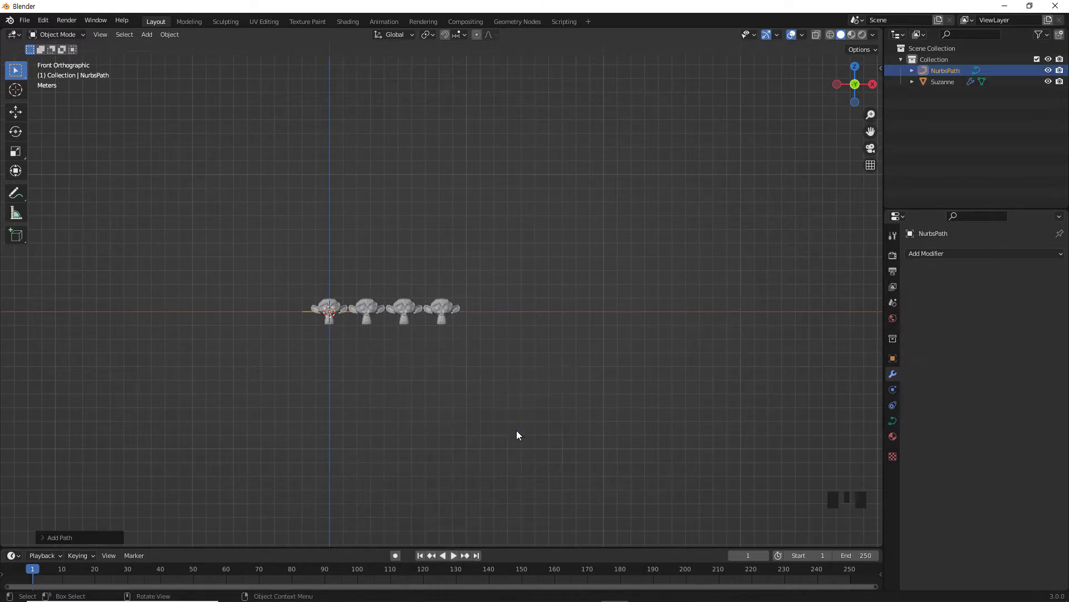
pyautogui.press('Tab')
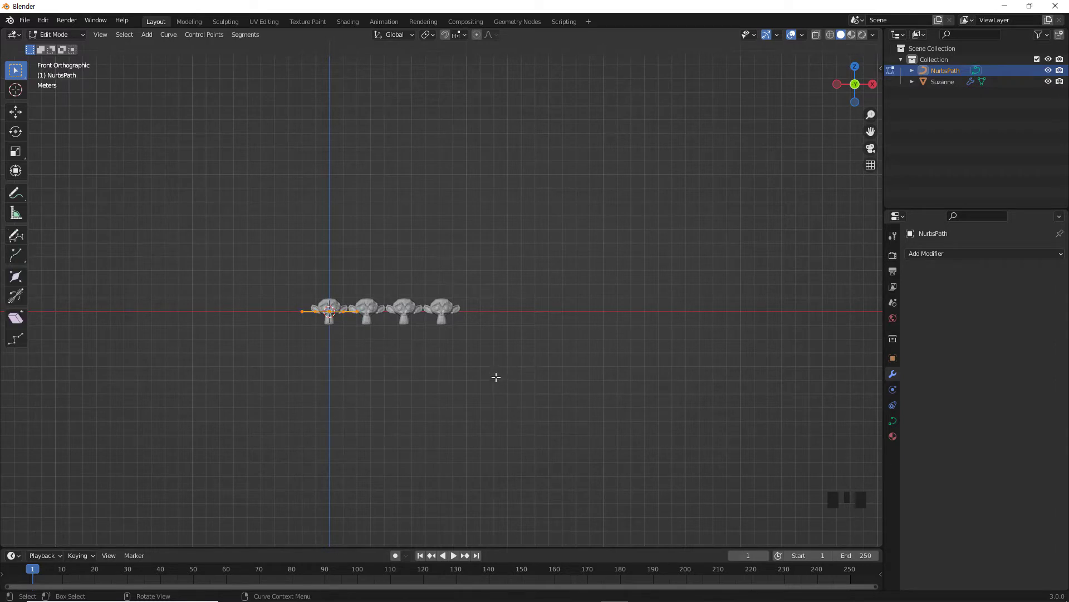
# Scale the path curve up so it extends just past the fourth monkey head, return to Object Mode and deselect it.
pyautogui.press('s')
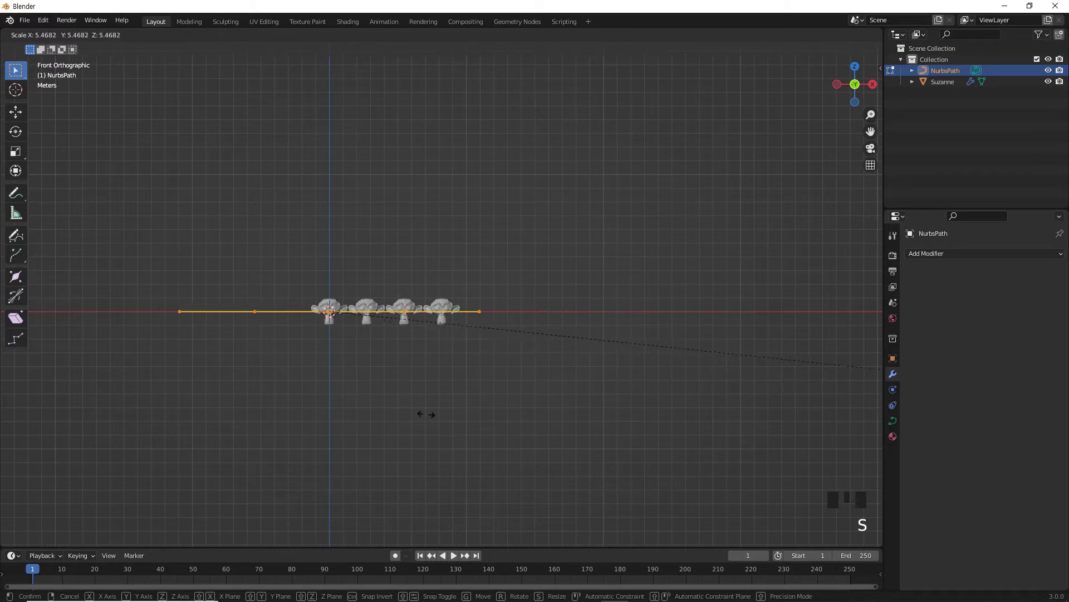
pyautogui.click(539, 423)
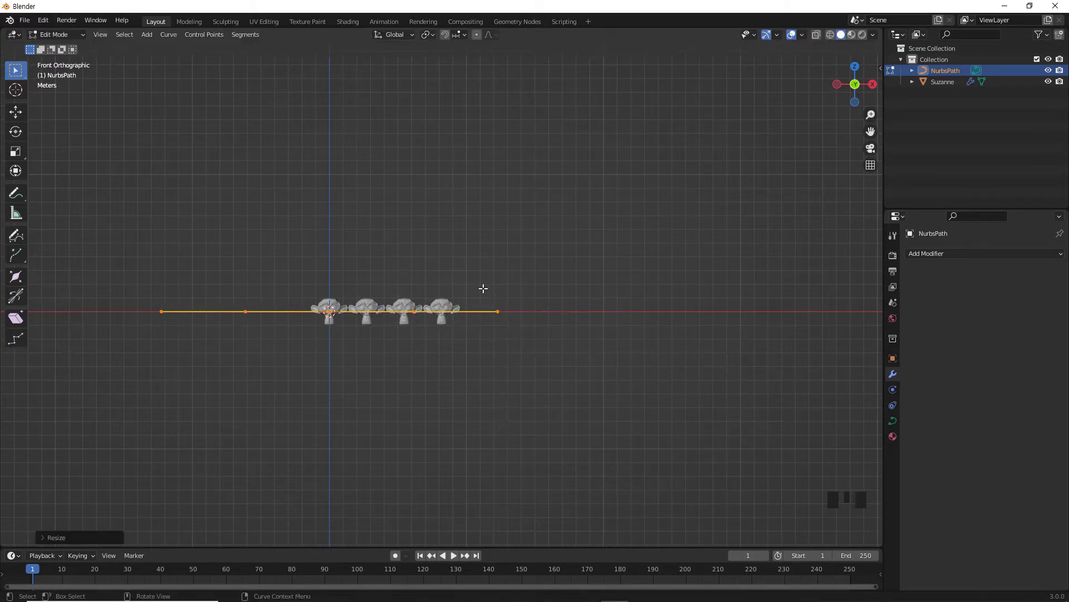
pyautogui.press('Tab')
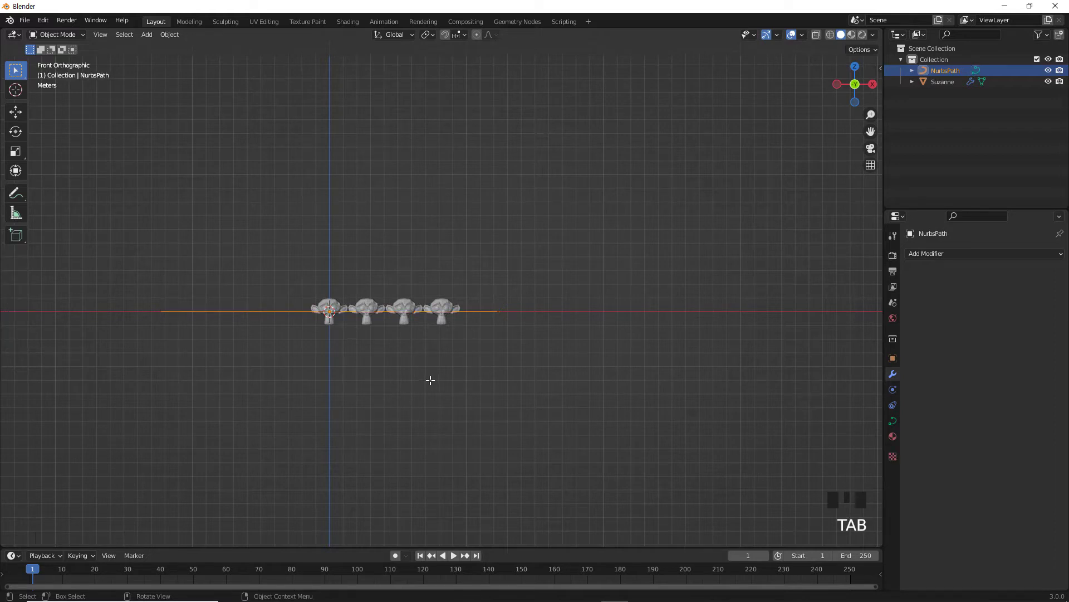
pyautogui.click(429, 380)
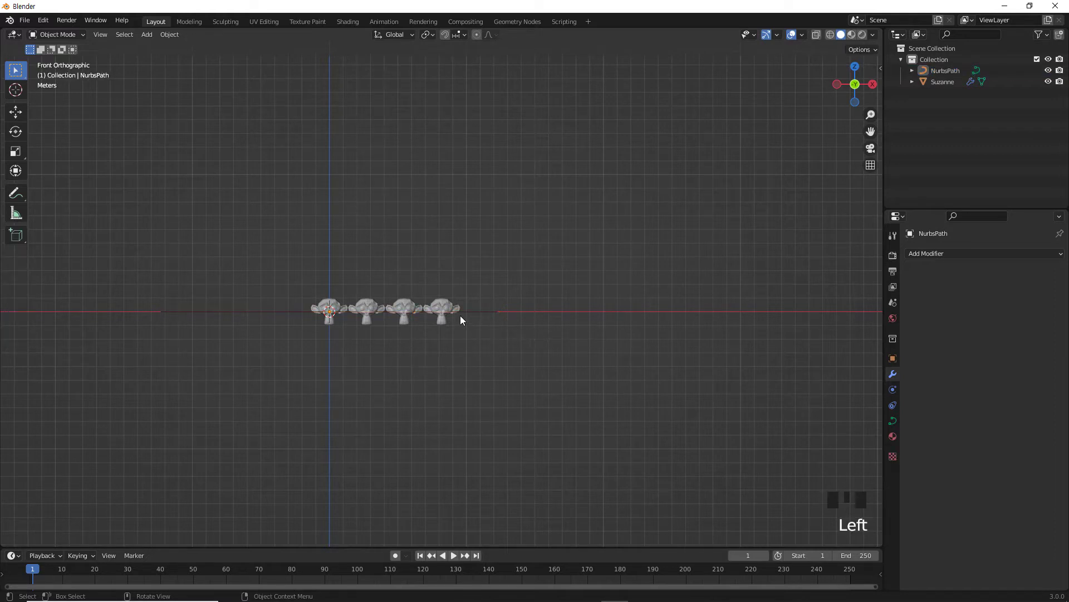
# Select the monkey array and set its Array modifier's fit type to Fit Curve.
pyautogui.click(444, 308)
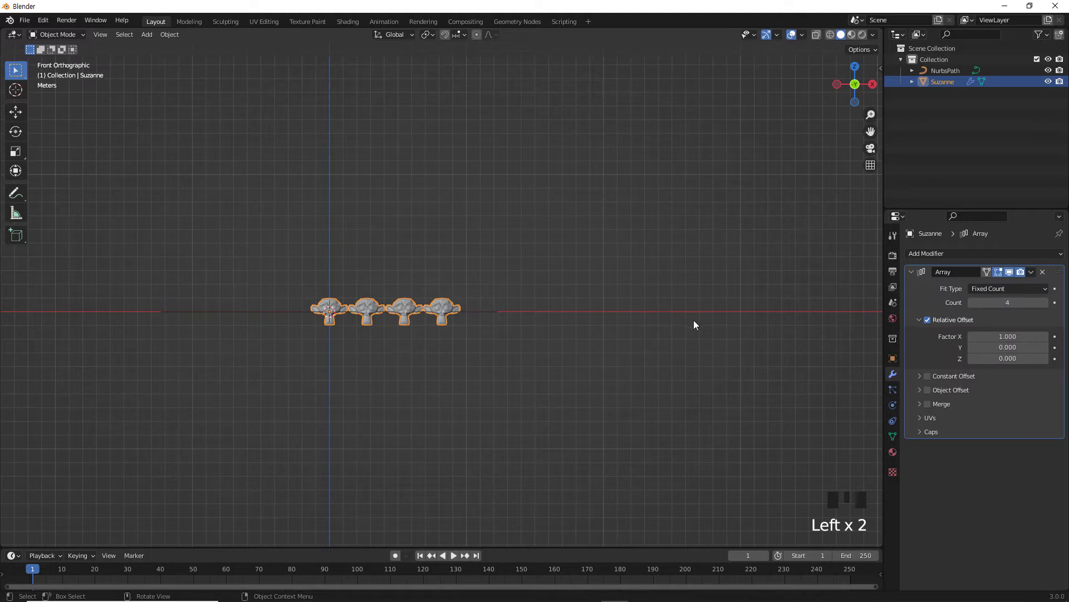
pyautogui.click(1021, 288)
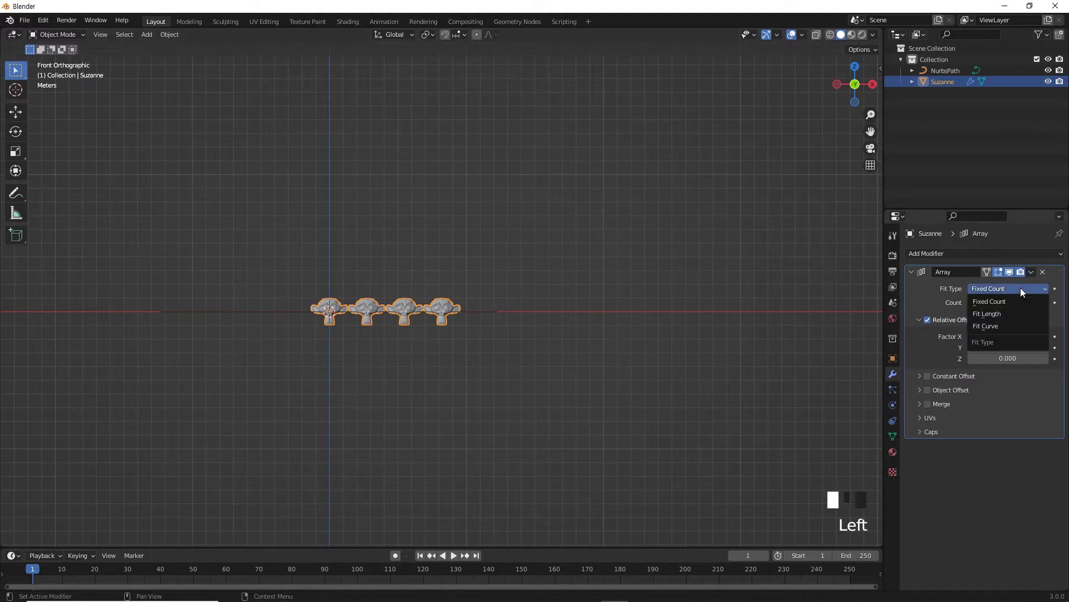
pyautogui.click(1004, 326)
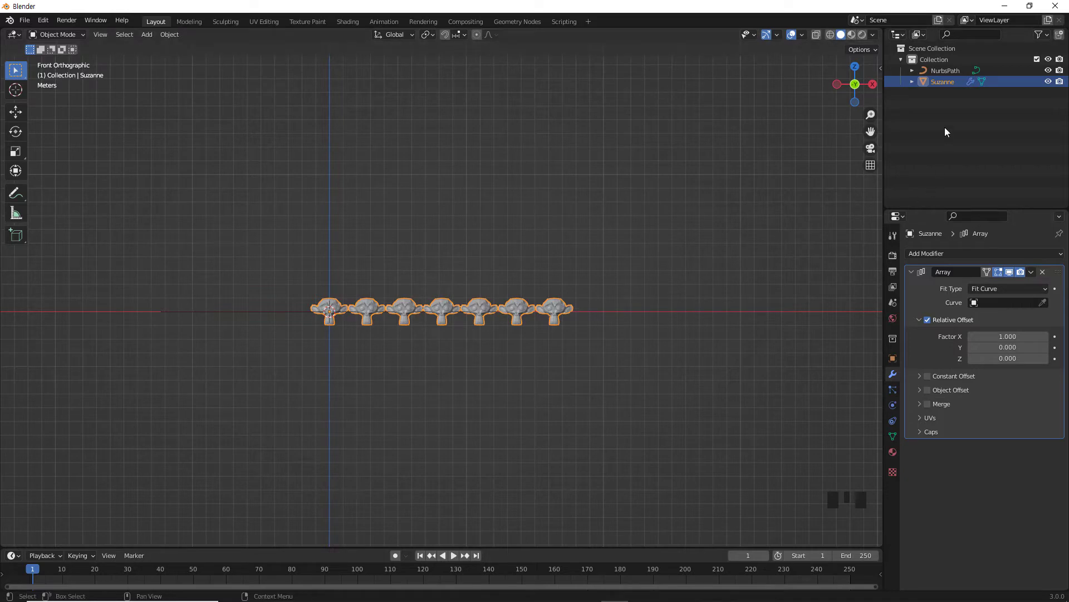
# Edit the path and move its end point about 18 m along X and 5.6 m upward, then deselect the point.
pyautogui.click(942, 72)
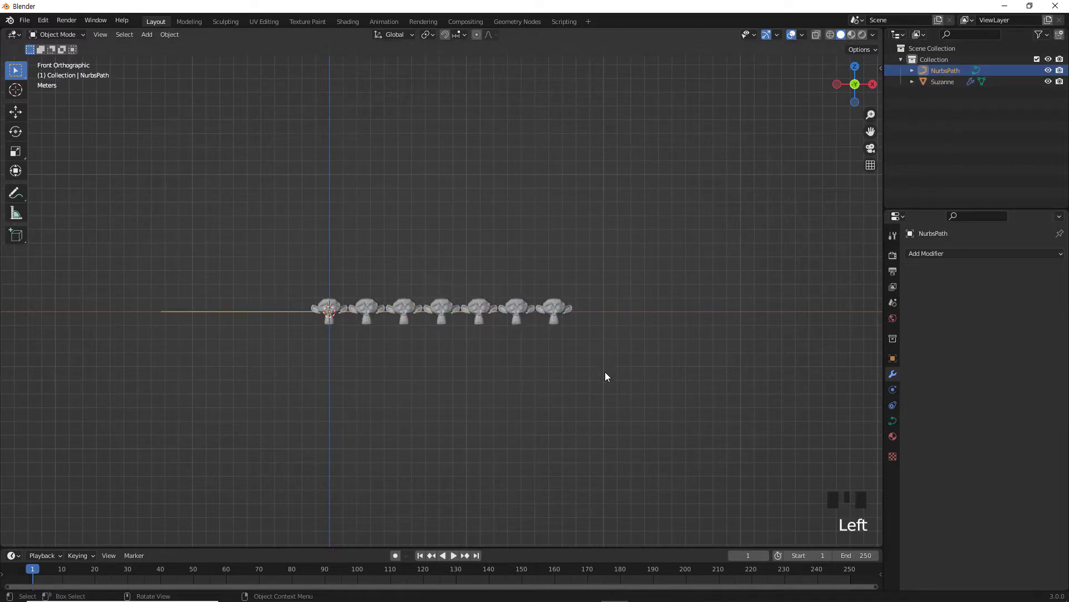
pyautogui.press('Tab')
pyautogui.moveTo(486, 298); pyautogui.dragTo(507, 336)
pyautogui.press('g')
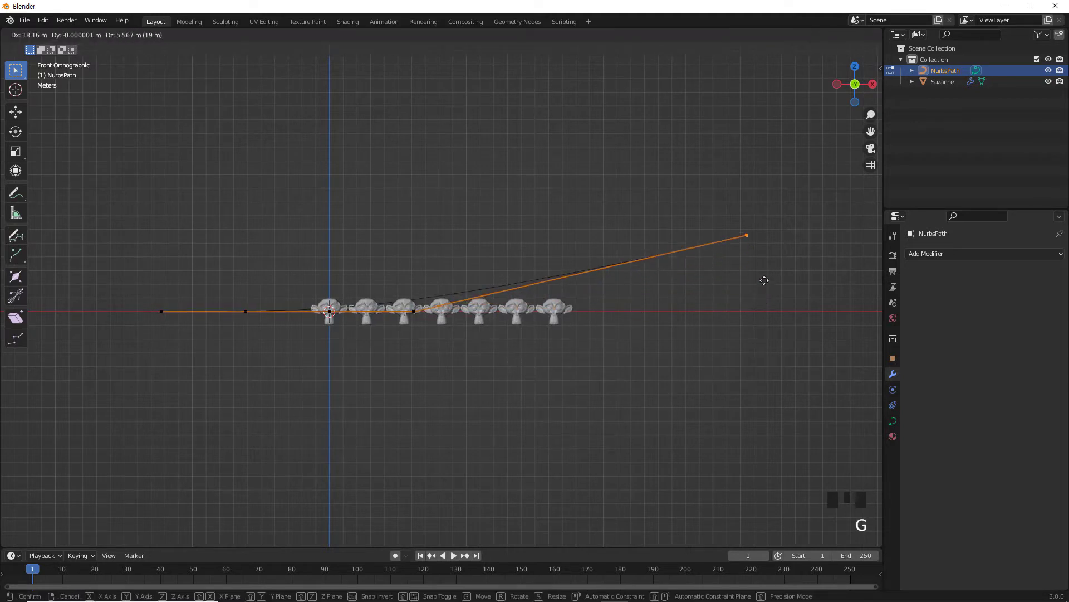
pyautogui.click(764, 280)
pyautogui.click(738, 306)
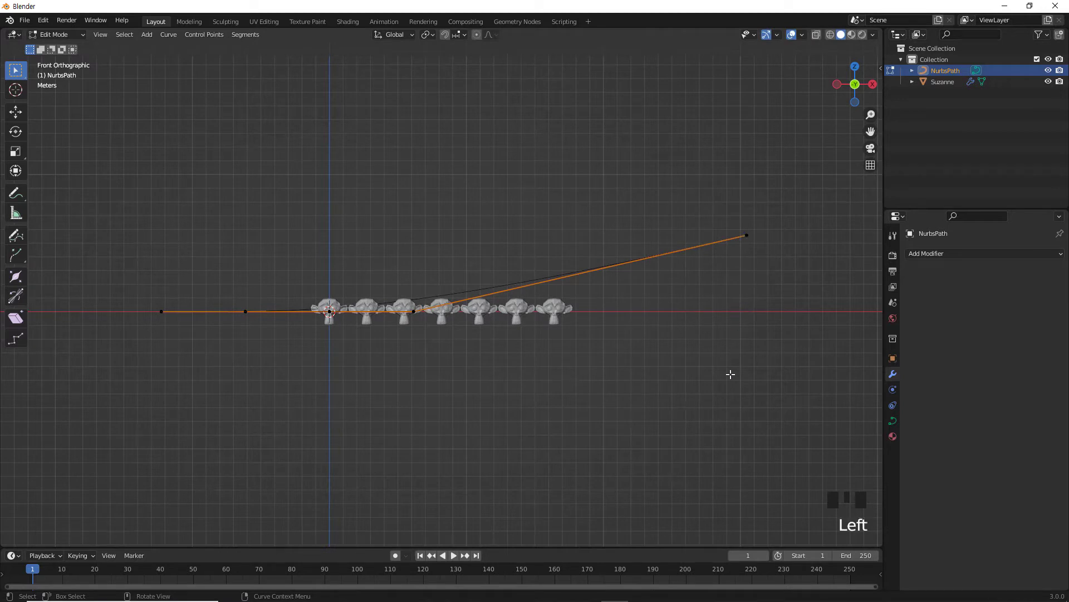
# Move the path's raised end point slightly down and inward, then return to Object Mode and select the monkey array.
pyautogui.scroll(-2, 663, 394)
pyautogui.moveTo(596, 391); pyautogui.dragTo(598, 444, button='middle')
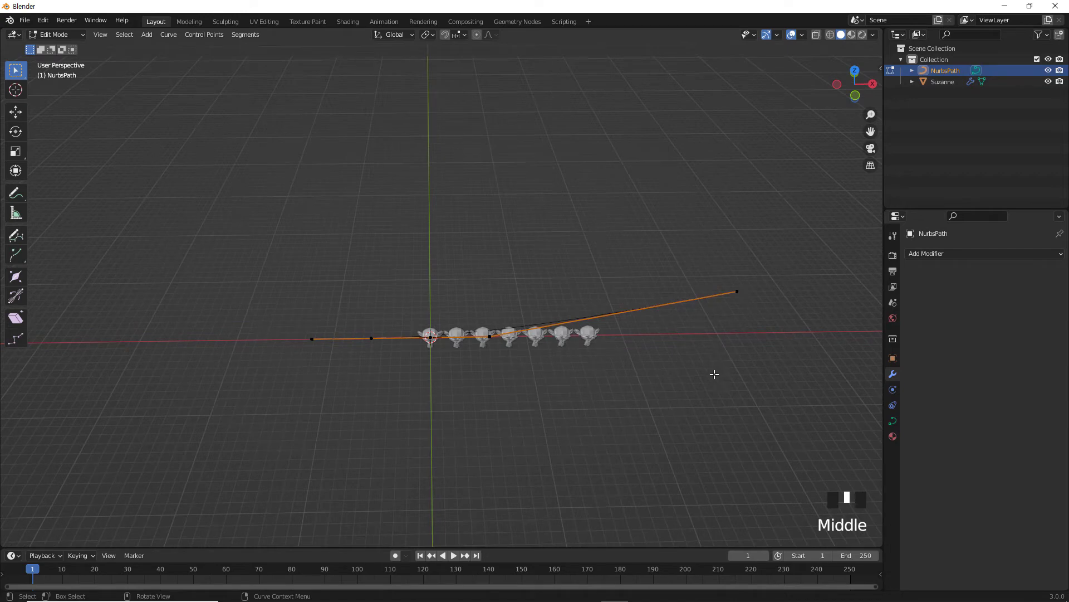
pyautogui.moveTo(715, 278); pyautogui.dragTo(765, 346)
pyautogui.press('g')
pyautogui.click(687, 390)
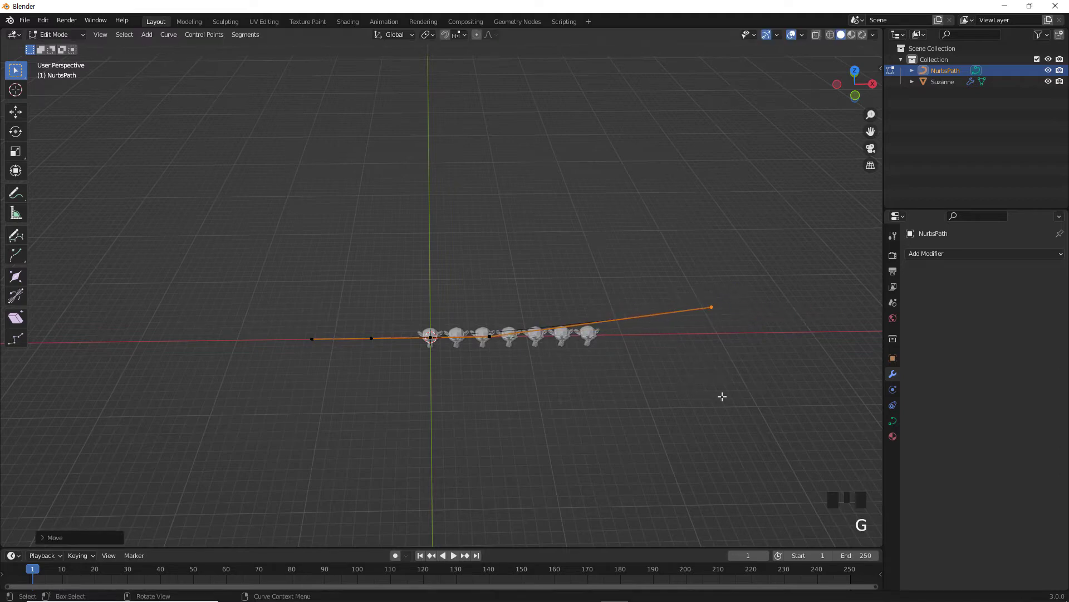
pyautogui.keyDown('shift'); pyautogui.moveTo(723, 384); pyautogui.dragTo(634, 341, button='middle'); pyautogui.keyUp('shift')
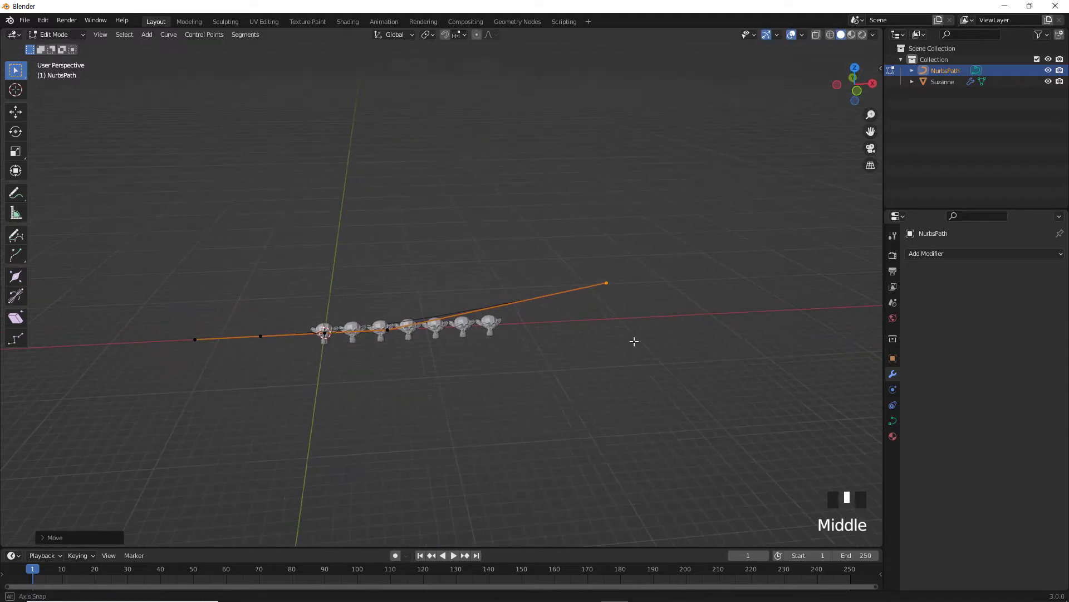
pyautogui.press('Tab')
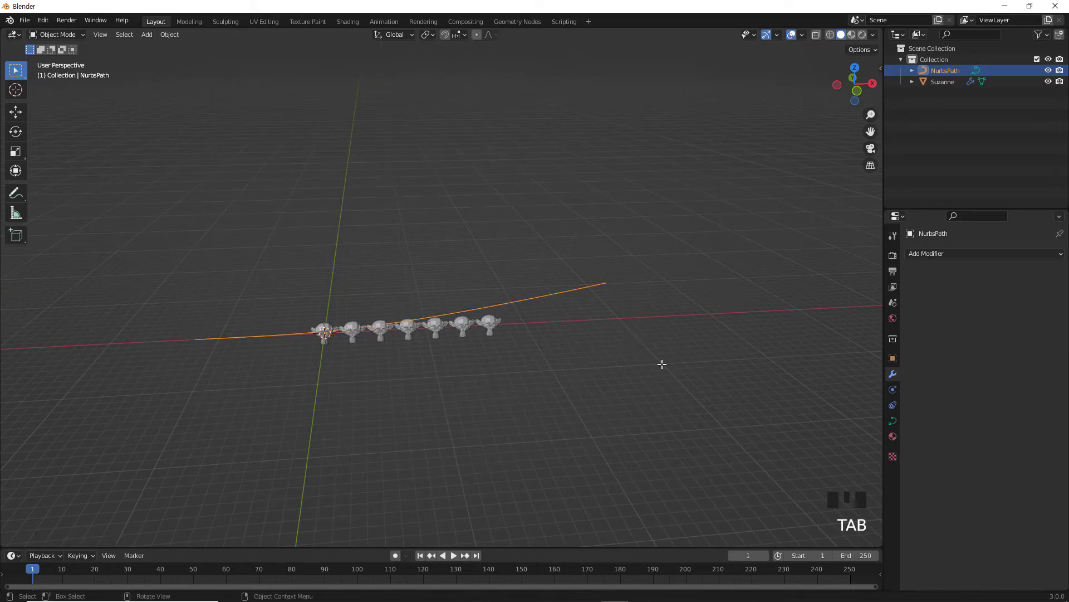
pyautogui.click(490, 326)
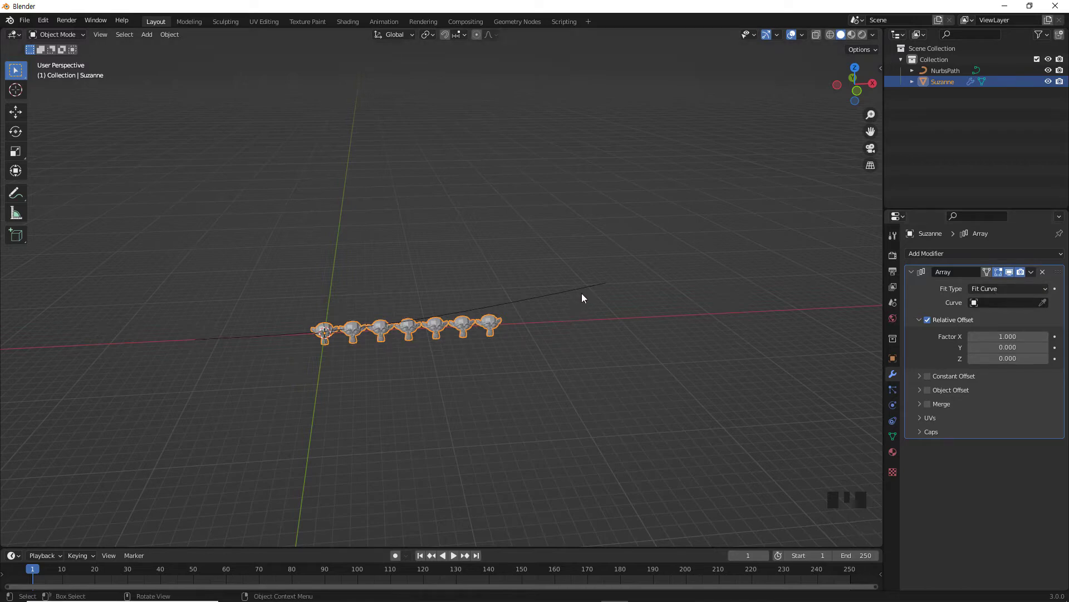
# Undo the moves of the path's end point to restore the straight path.
pyautogui.hotkey('ctrl', 'z')
pyautogui.hotkey('ctrl', 'z')
pyautogui.hotkey('ctrl', 'z')
pyautogui.hotkey('ctrl', 'z')
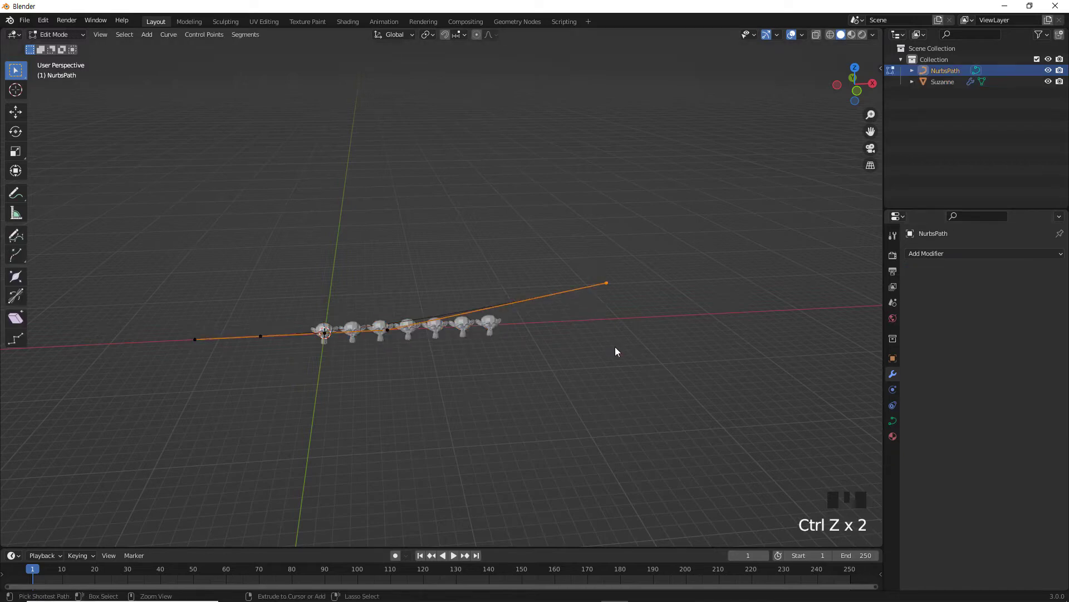
pyautogui.hotkey('ctrl', 'z')
pyautogui.hotkey('ctrl', 'z')
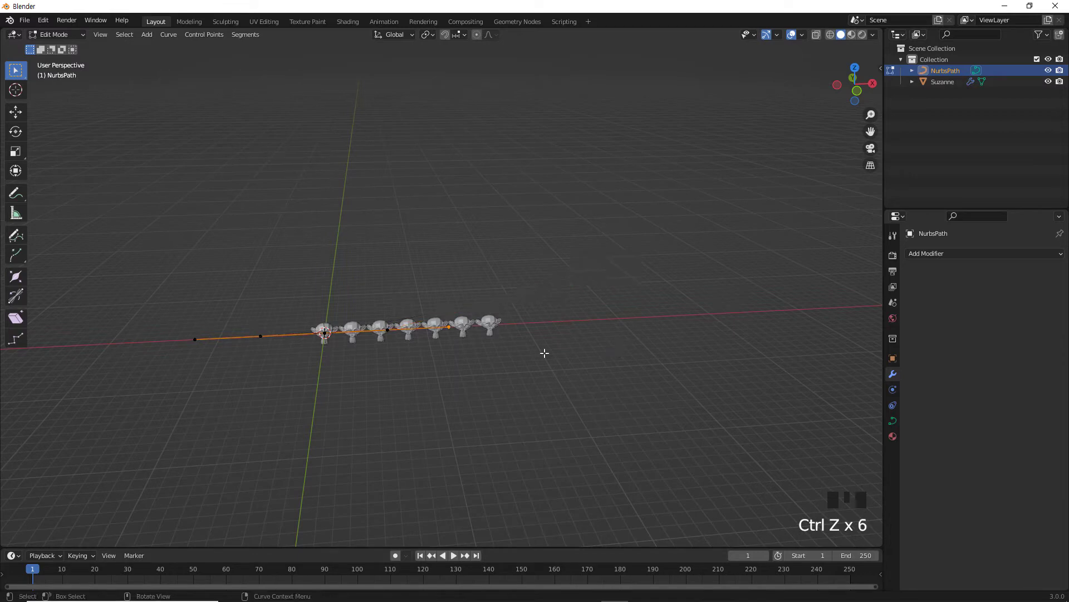
# Leave Edit Mode, select the monkey array and assign NurbsPath as the curve of its Array modifier.
pyautogui.click(378, 366)
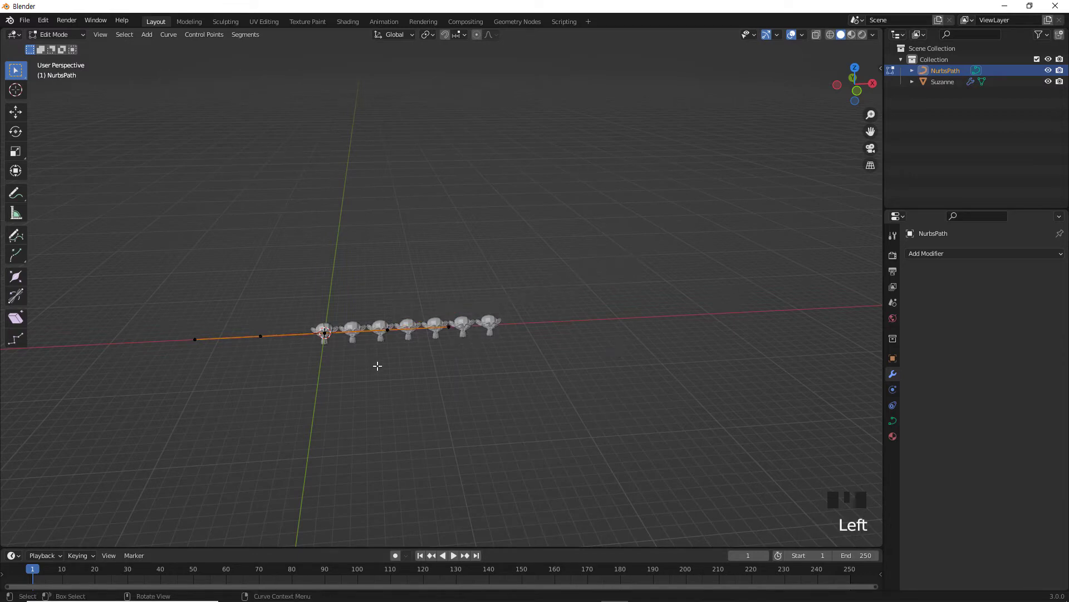
pyautogui.press('Tab')
pyautogui.click(488, 326)
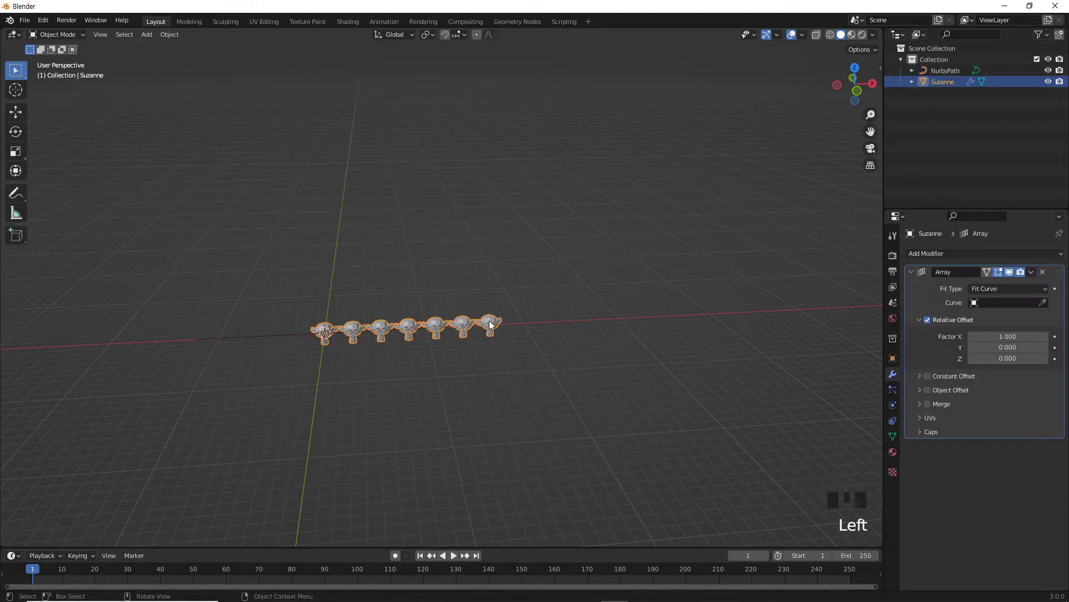
pyautogui.click(982, 301)
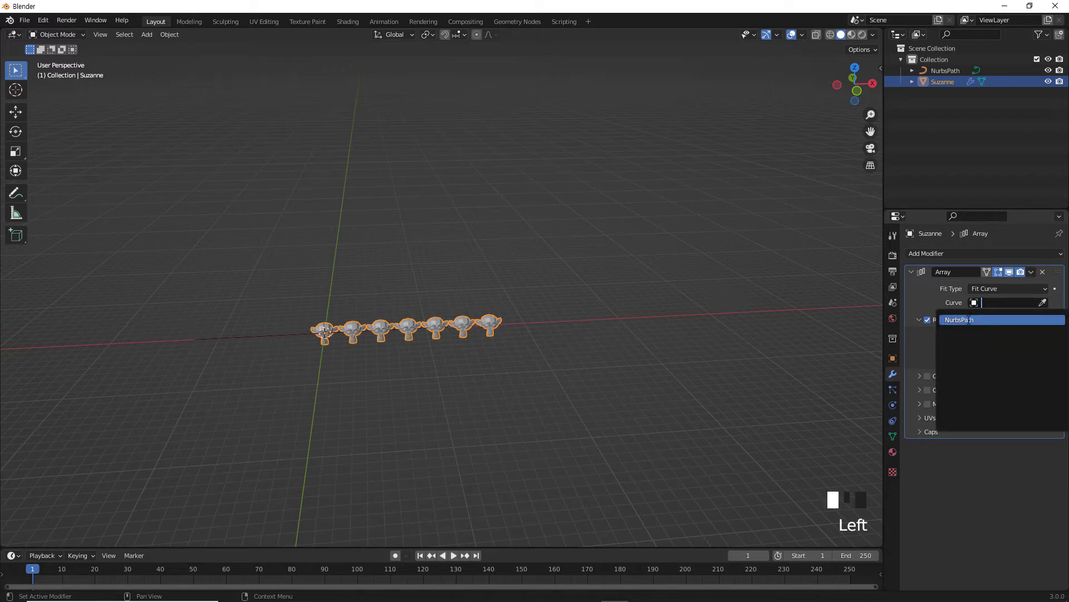
pyautogui.click(969, 319)
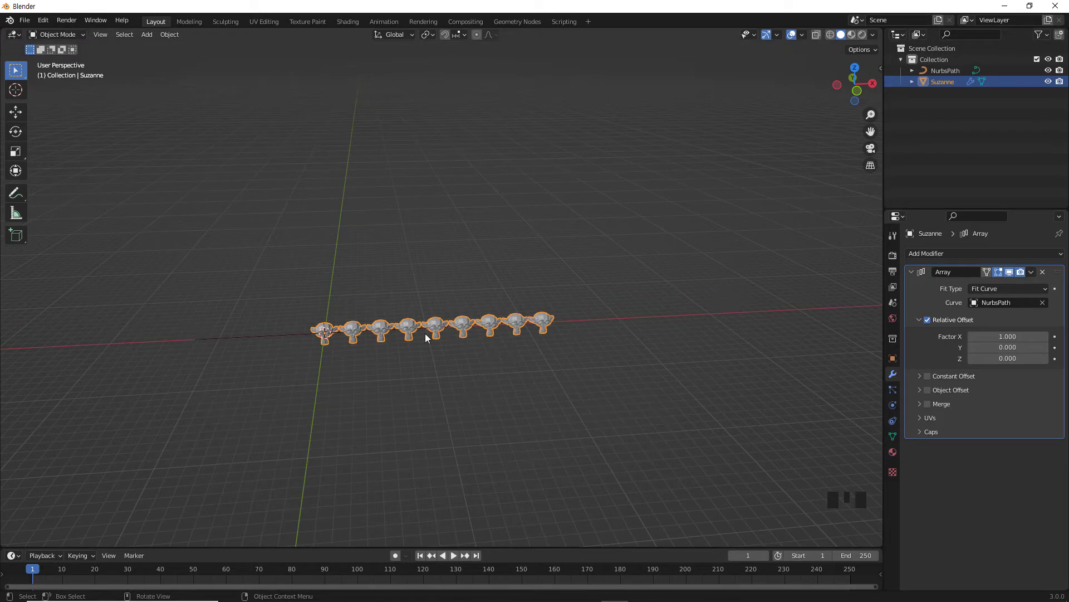
# Edit the path and move its end point below the row of monkey heads so the curve bends downward.
pyautogui.click(945, 71)
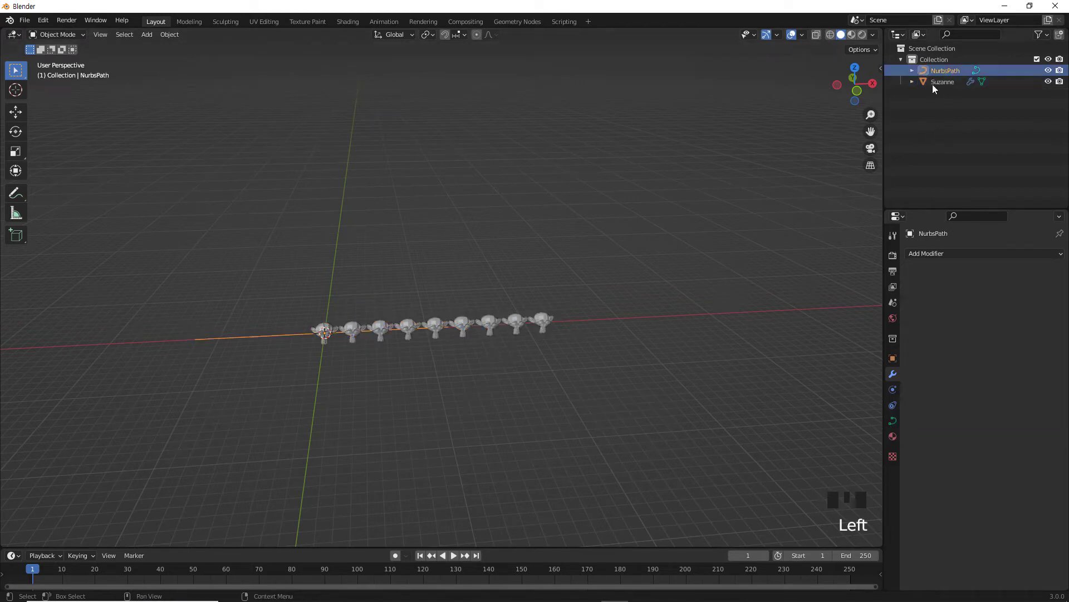
pyautogui.press('Tab')
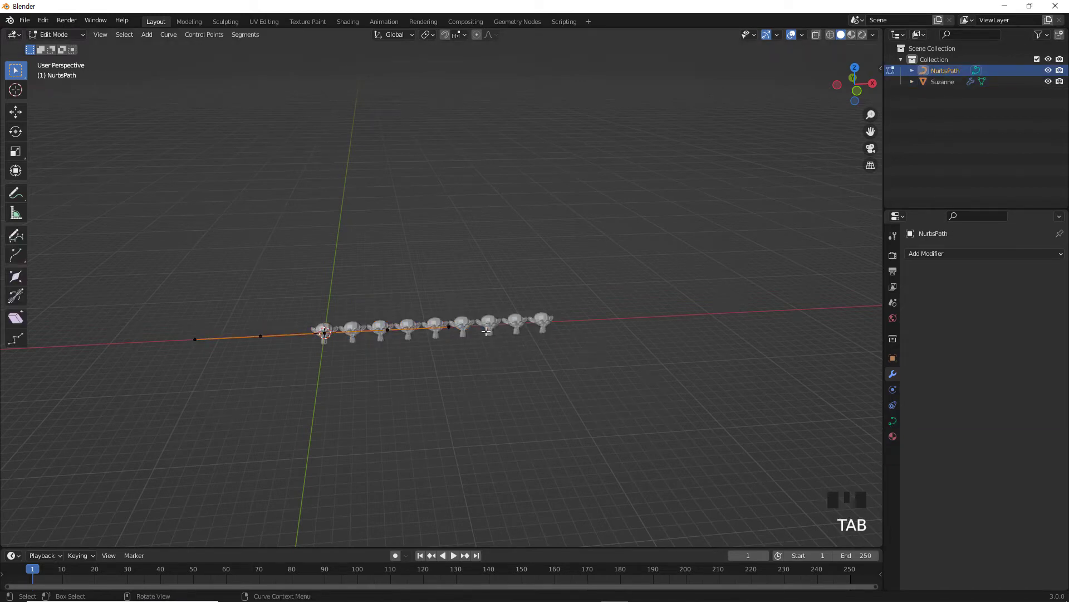
pyautogui.moveTo(530, 378); pyautogui.dragTo(518, 375, button='middle')
pyautogui.moveTo(438, 299); pyautogui.dragTo(473, 352)
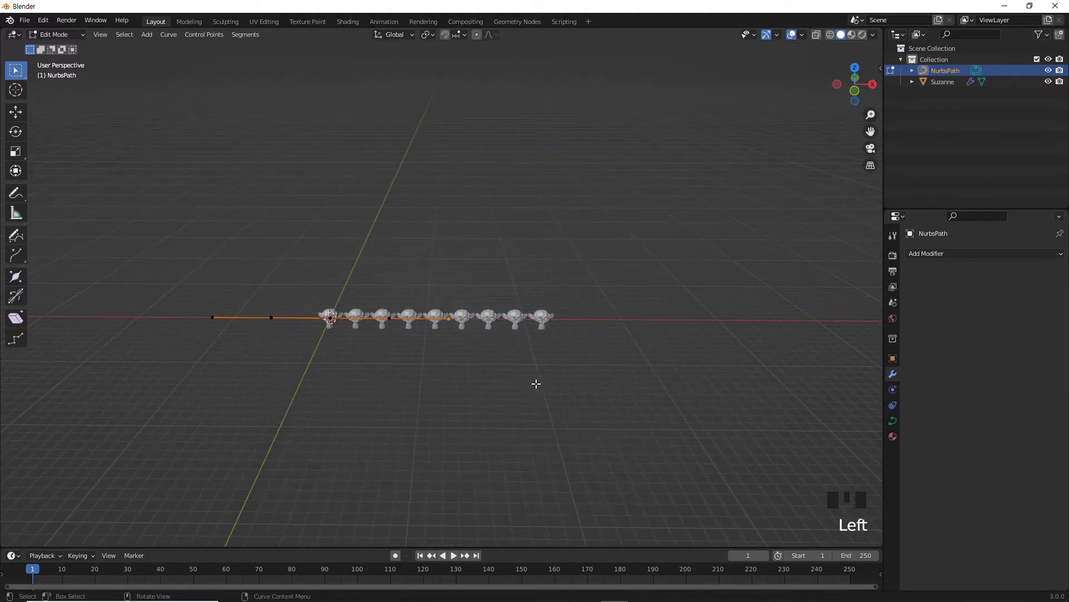
pyautogui.press('g')
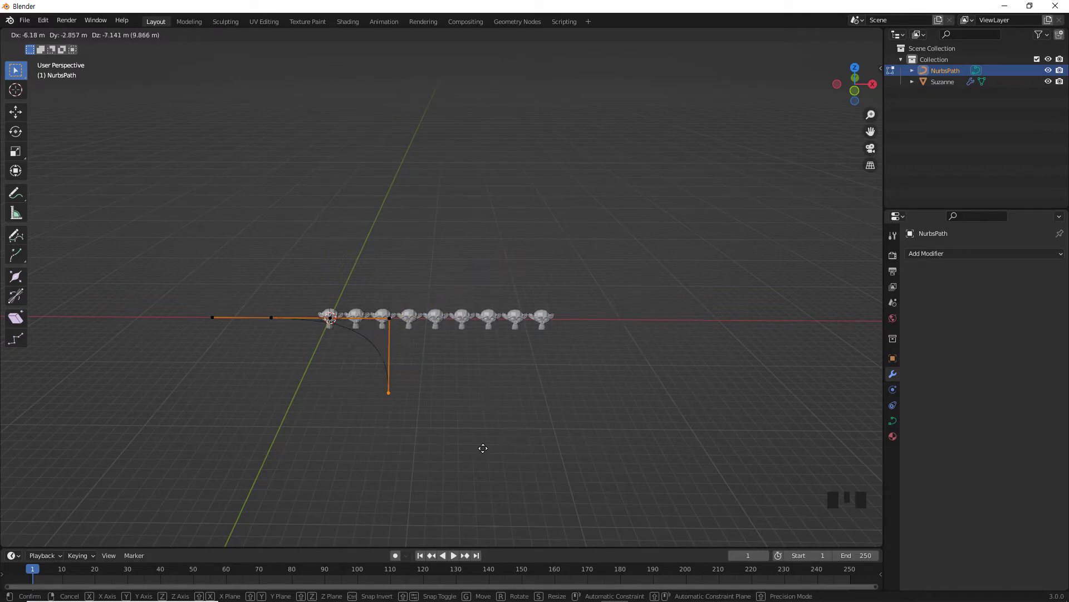
pyautogui.click(573, 404)
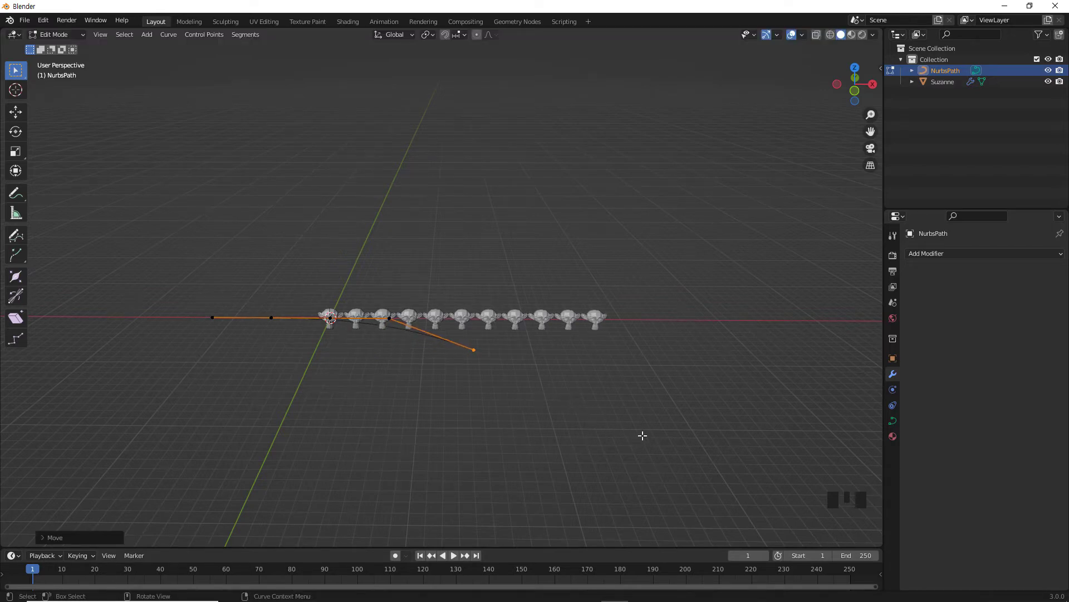
# Return to Object Mode and delete the path curve.
pyautogui.press('Tab')
pyautogui.click(469, 348)
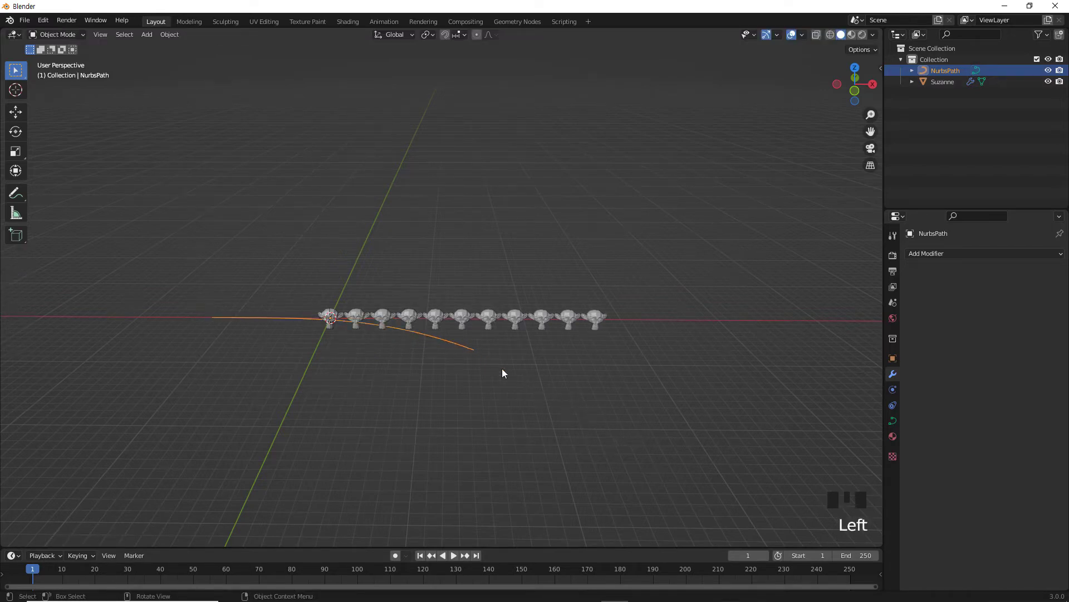
pyautogui.press('Delete')
# Select the monkey array and switch its fit type back to Fixed Count.
pyautogui.click(488, 317)
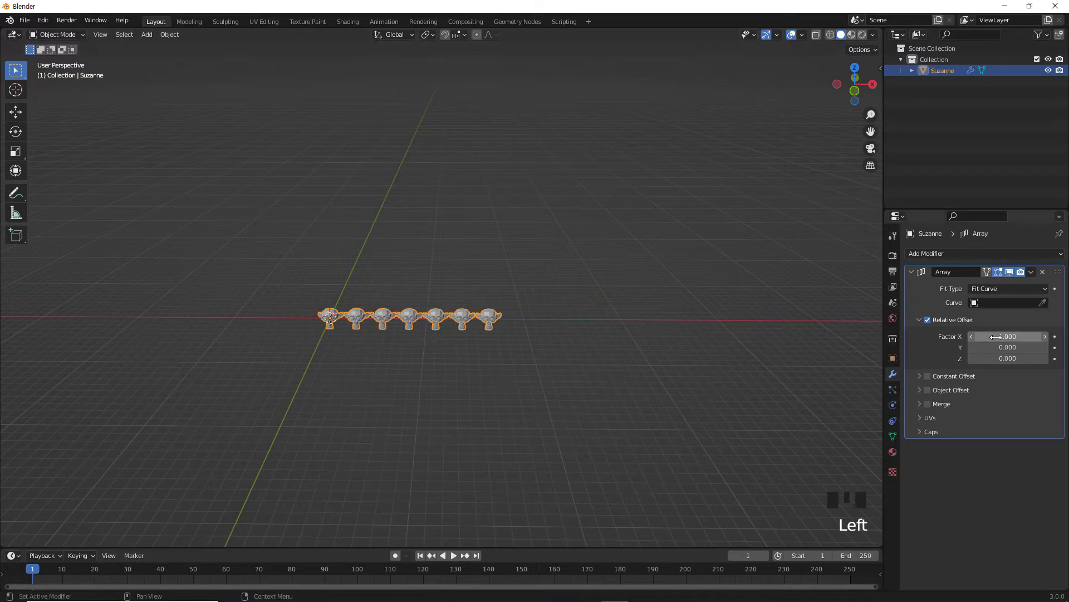
pyautogui.click(1005, 287)
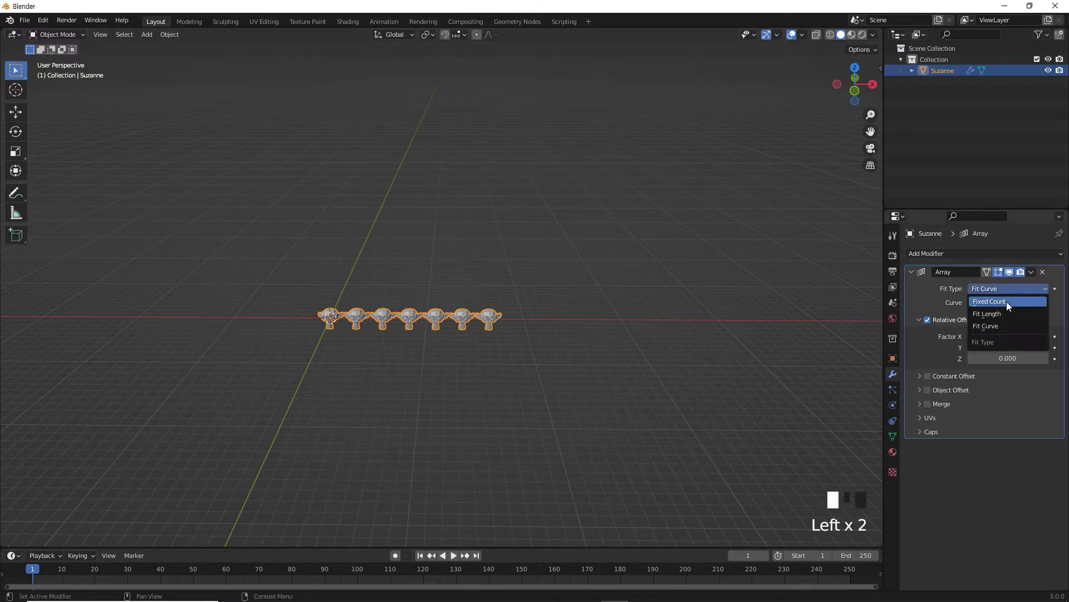
pyautogui.click(1007, 302)
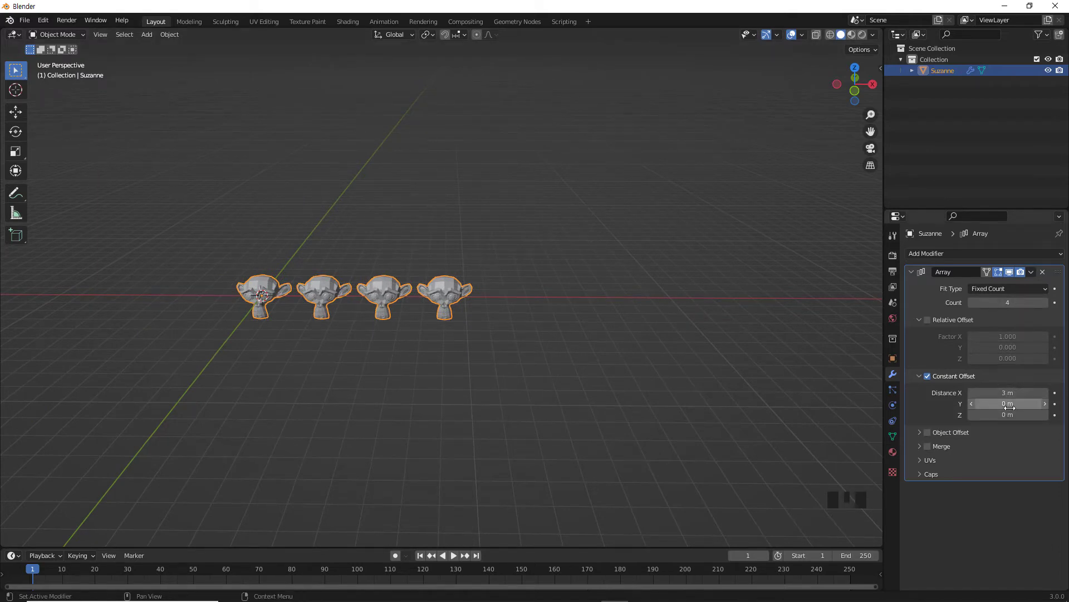
# Set the array's constant offset distances for Y and Z to 3 m each.
pyautogui.click(1008, 403)
pyautogui.write('3')
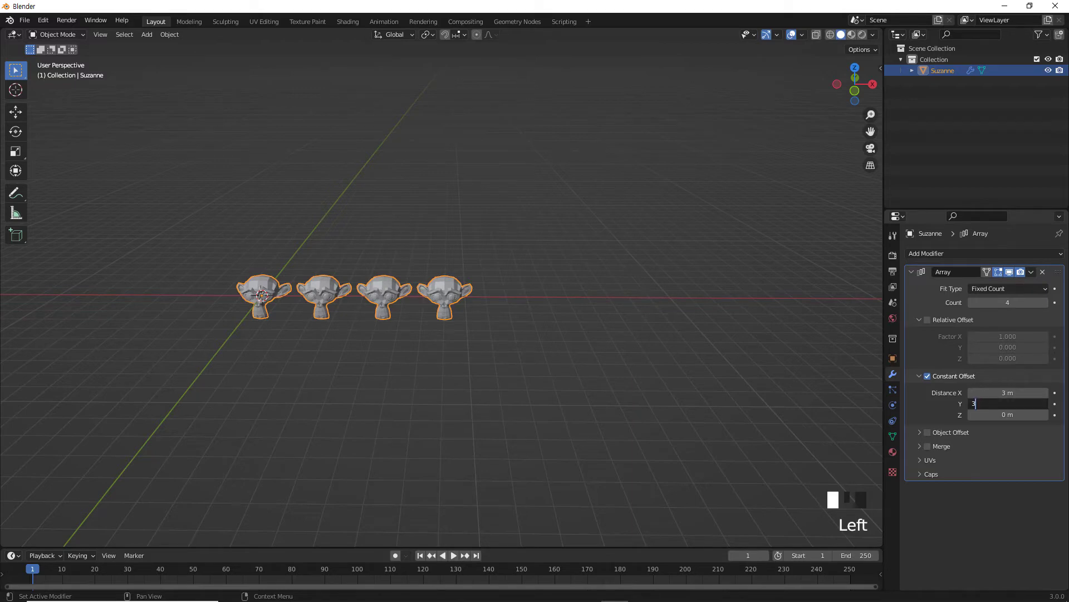
pyautogui.press('Return')
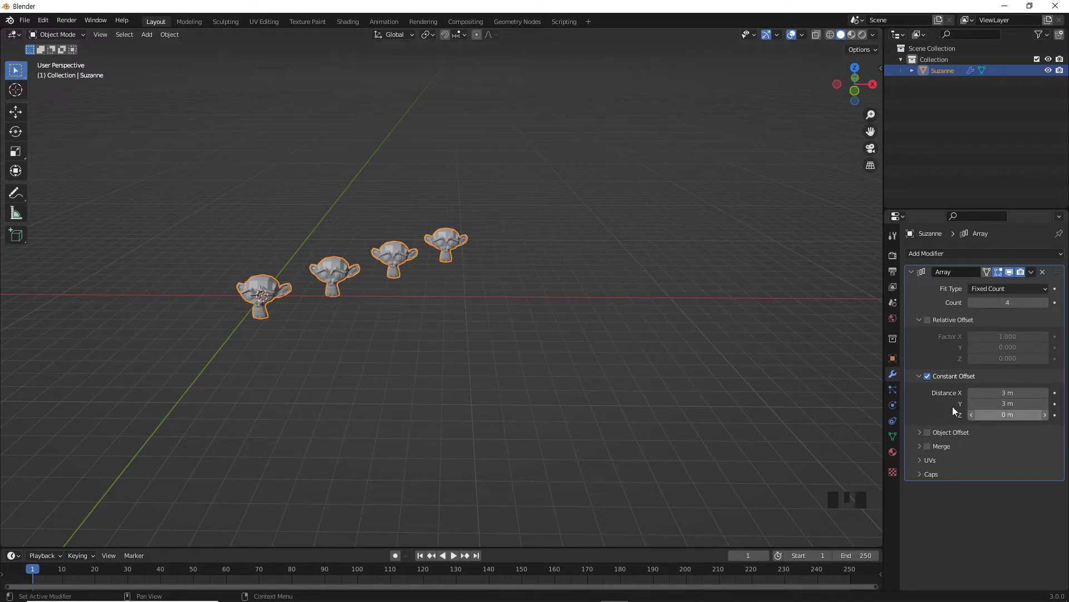
pyautogui.click(1008, 414)
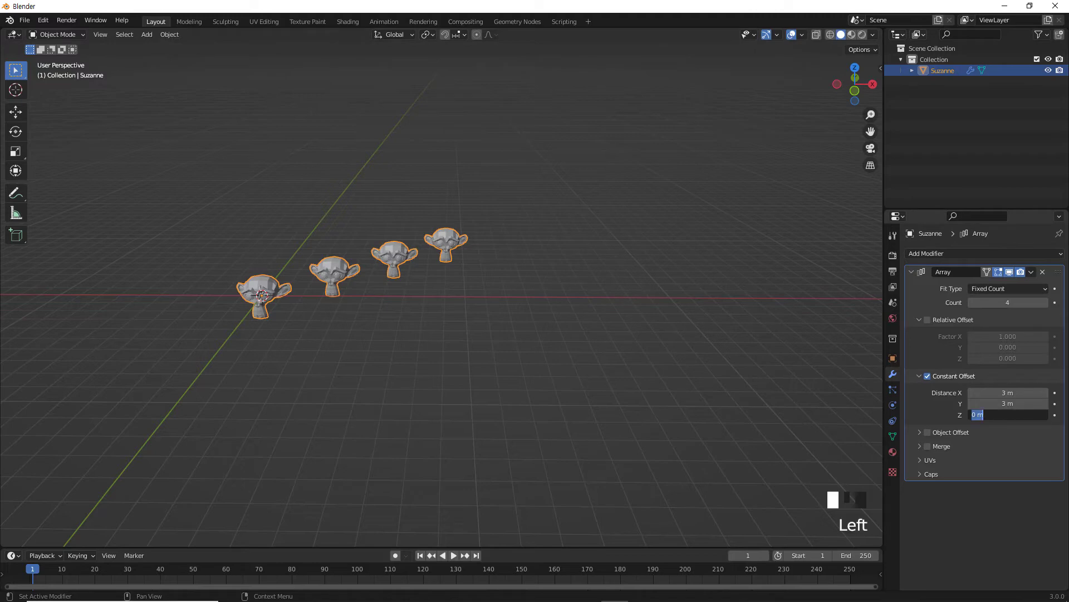
pyautogui.write('3')
pyautogui.press('Return')
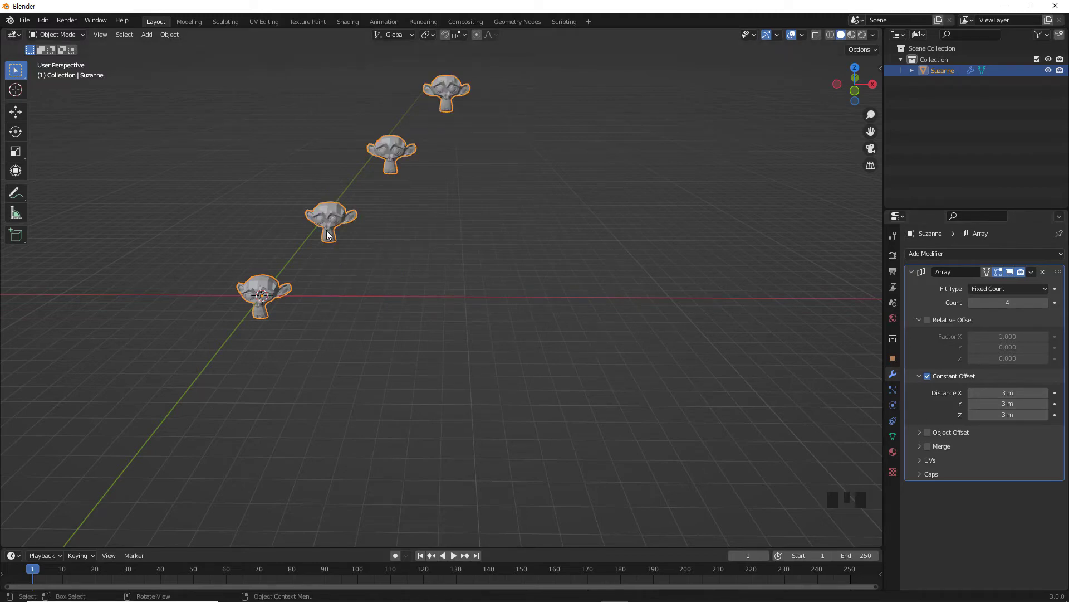
pyautogui.moveTo(398, 306); pyautogui.dragTo(536, 313, button='middle')
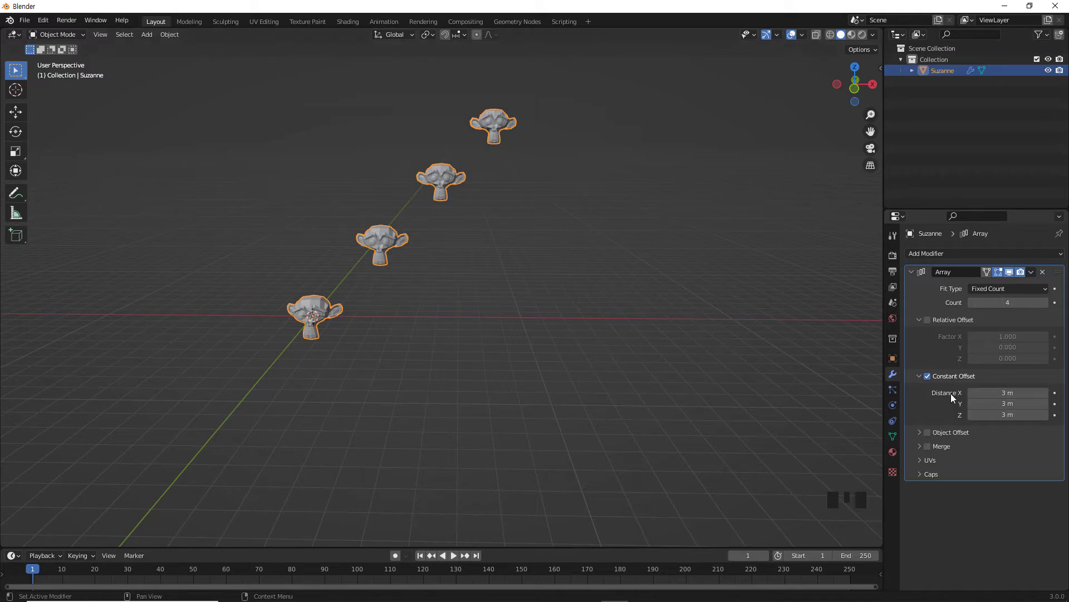
# Turn off the array's constant offset and expand the Object Offset settings, leaving object offset disabled.
pyautogui.click(927, 376)
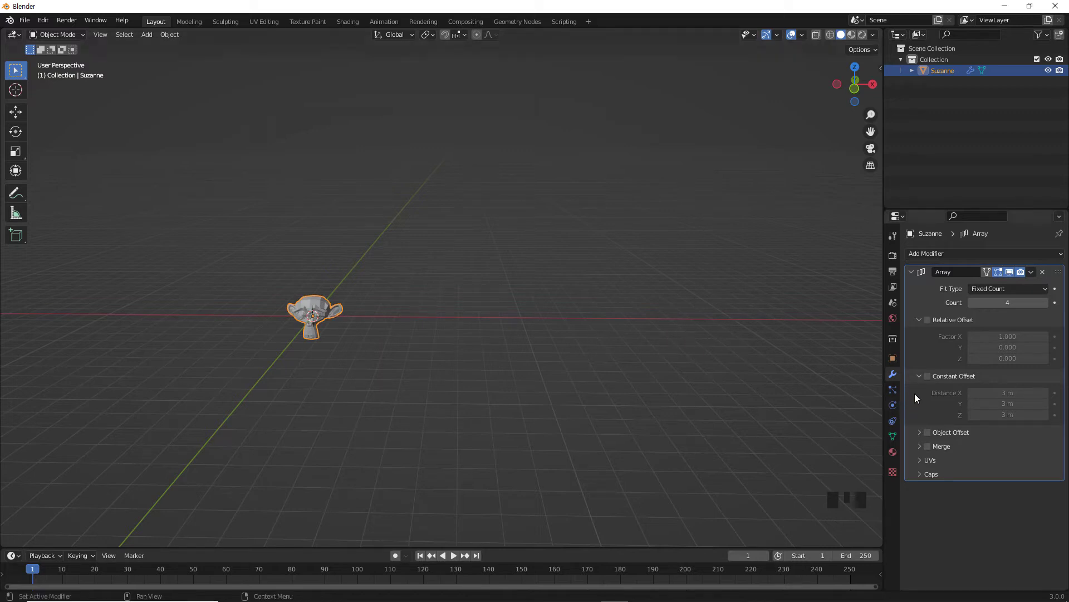
pyautogui.click(927, 432)
pyautogui.click(922, 433)
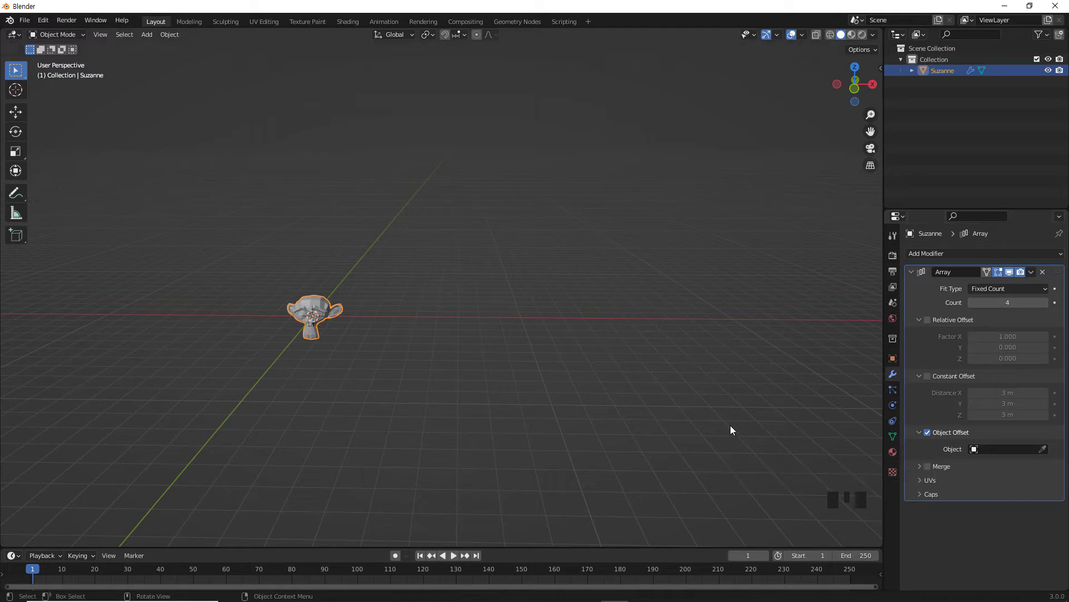
pyautogui.click(628, 402)
pyautogui.click(928, 433)
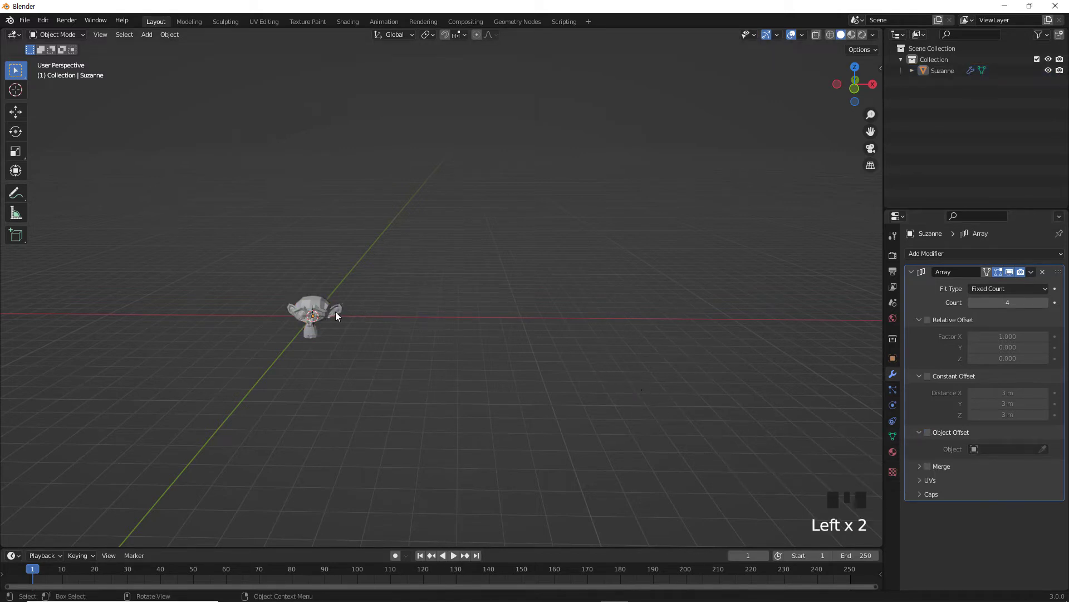
# In front view, restrict transforms to origins and move the monkey head's origin straight down to the base of its chin.
pyautogui.moveTo(459, 362)
pyautogui.mouseDown(button='middle')
pyautogui.moveTo(487, 341)
pyautogui.moveTo(477, 358)
pyautogui.moveTo(449, 349)
pyautogui.moveTo(468, 343)
pyautogui.mouseUp(button='middle')
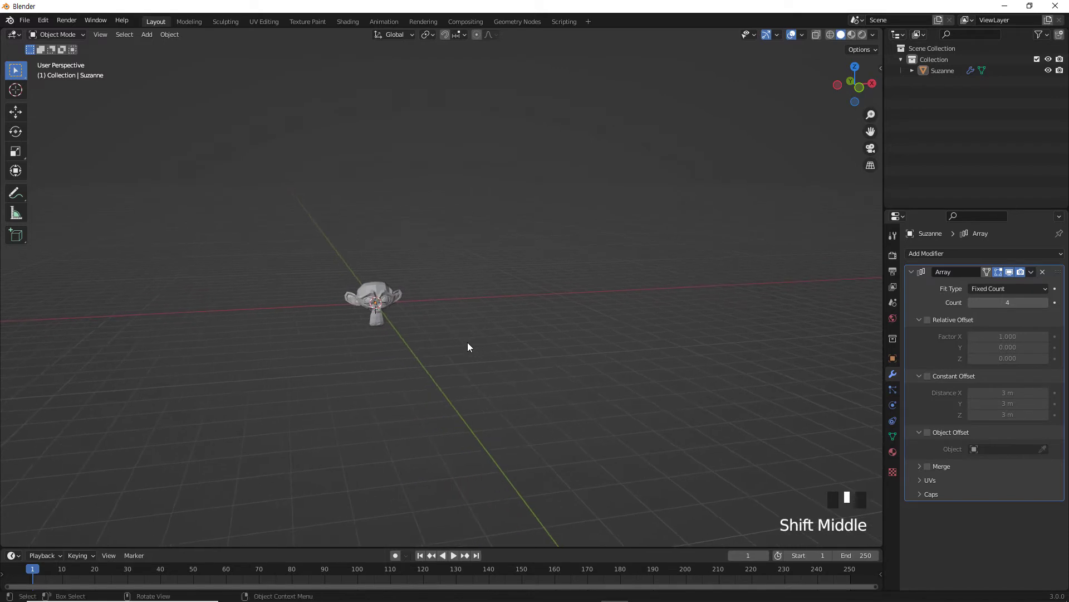
pyautogui.scroll(1, 444, 342)
pyautogui.click(374, 284)
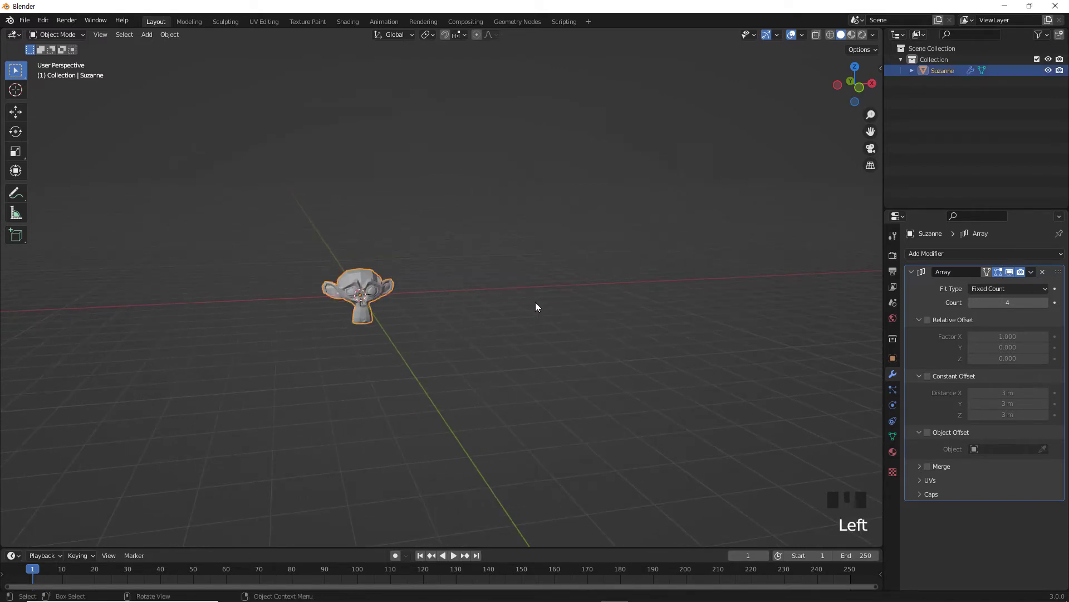
pyautogui.press('KP_1')
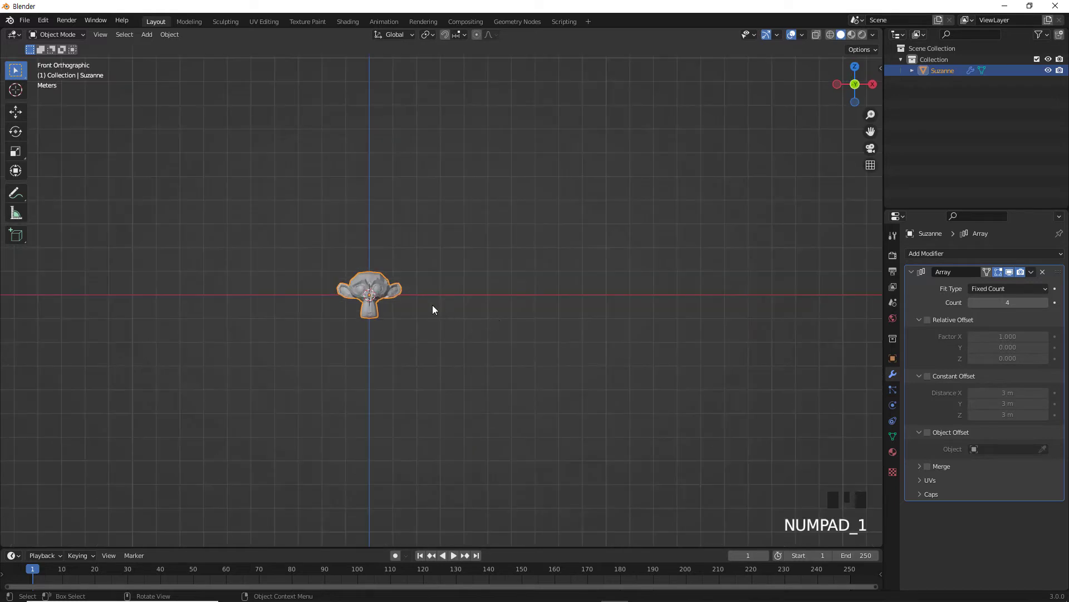
pyautogui.scroll(3, 403, 296)
pyautogui.scroll(3, 404, 291)
pyautogui.keyDown('shift'); pyautogui.moveTo(413, 281); pyautogui.dragTo(563, 258, button='middle'); pyautogui.keyUp('shift')
pyautogui.scroll(1, 563, 259)
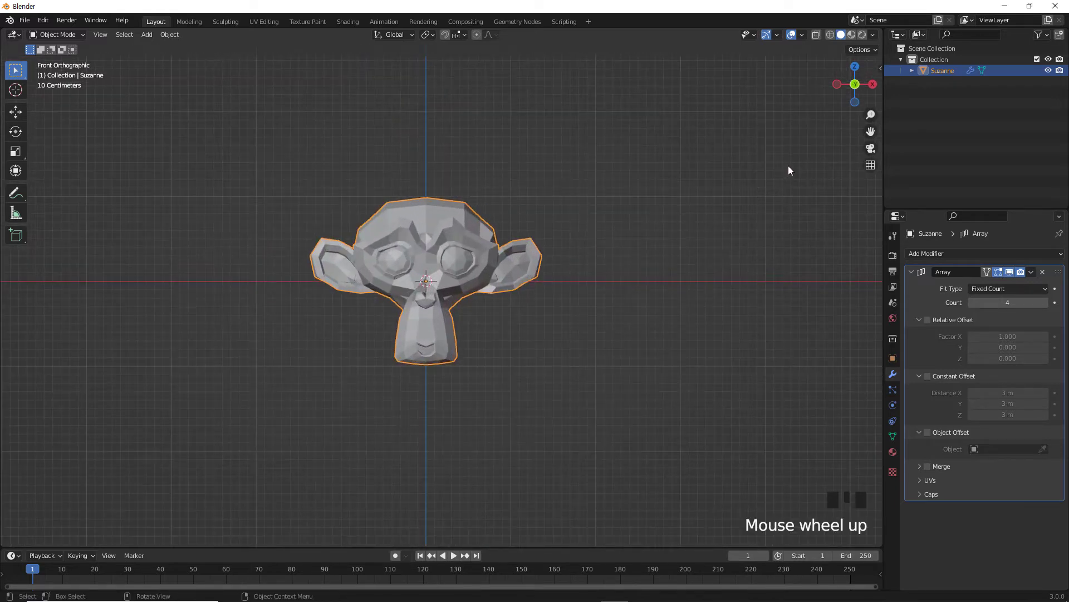
pyautogui.click(459, 225)
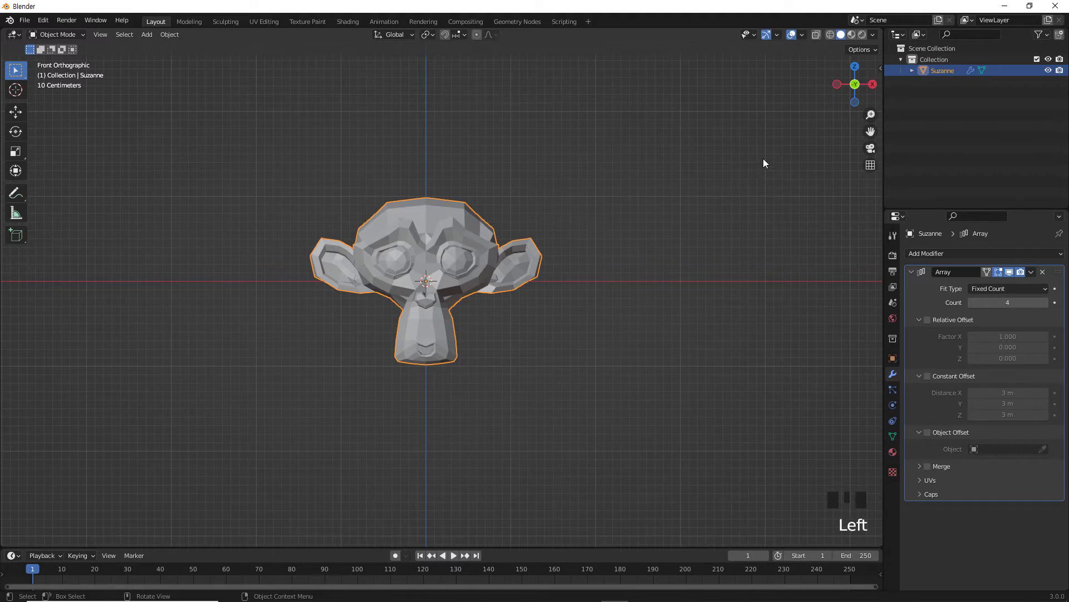
pyautogui.press('n')
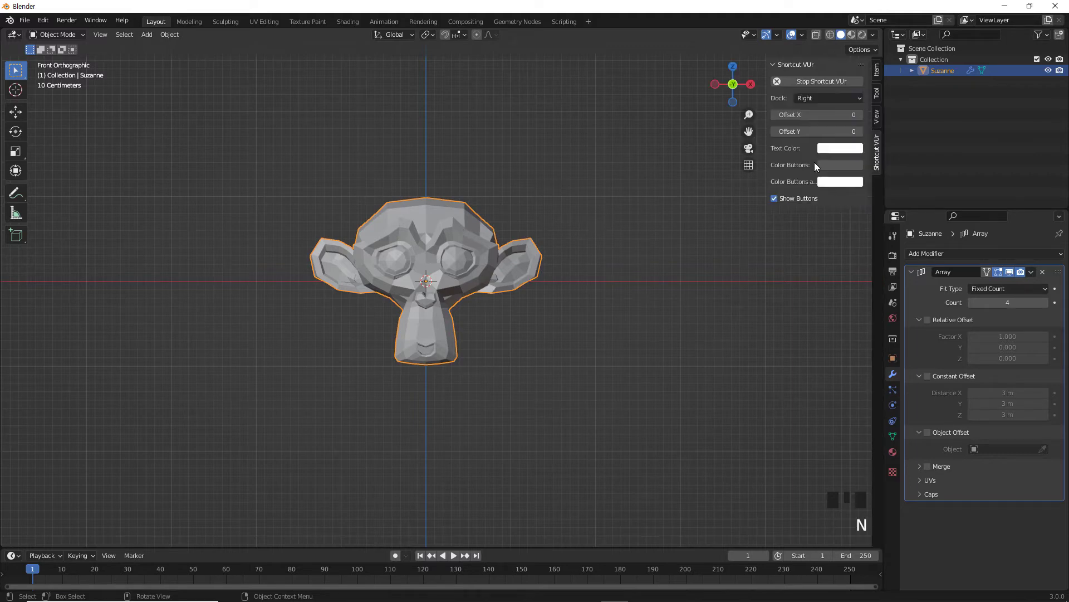
pyautogui.click(875, 93)
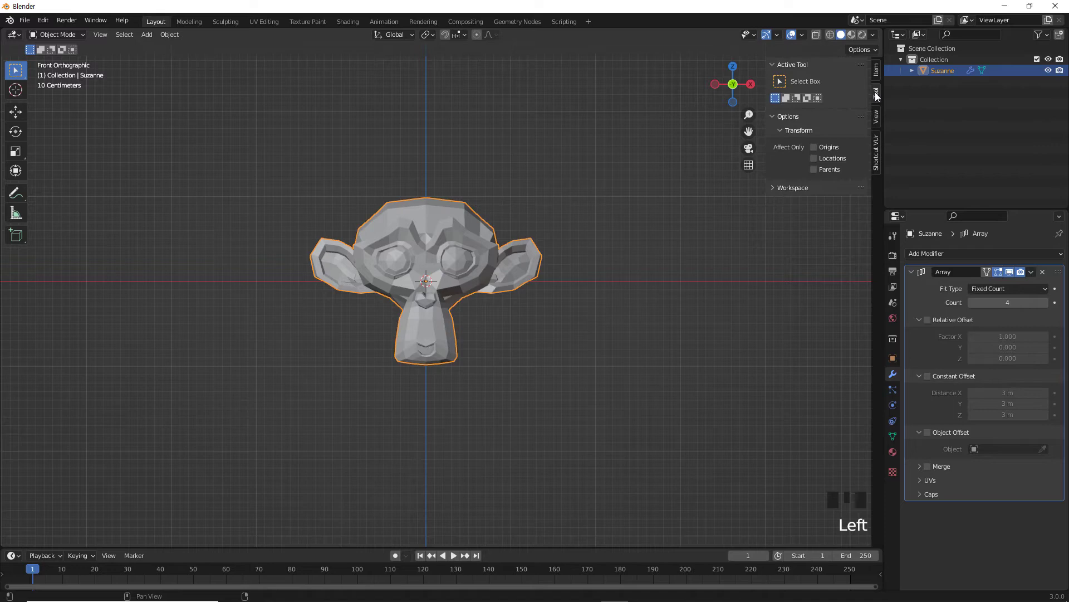
pyautogui.click(815, 147)
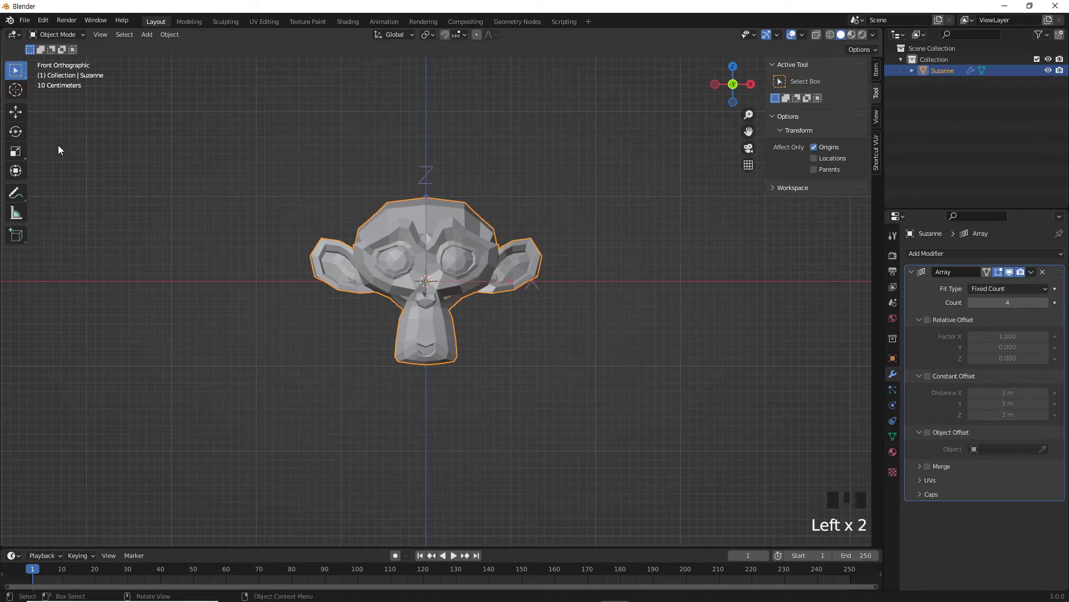
pyautogui.click(16, 111)
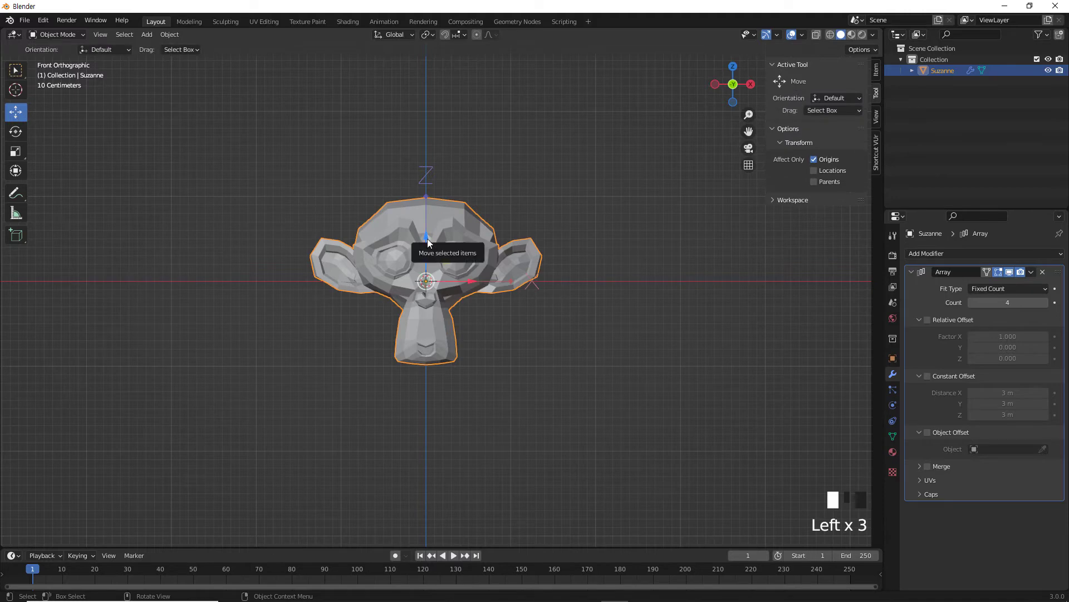
pyautogui.moveTo(427, 240); pyautogui.dragTo(435, 323)
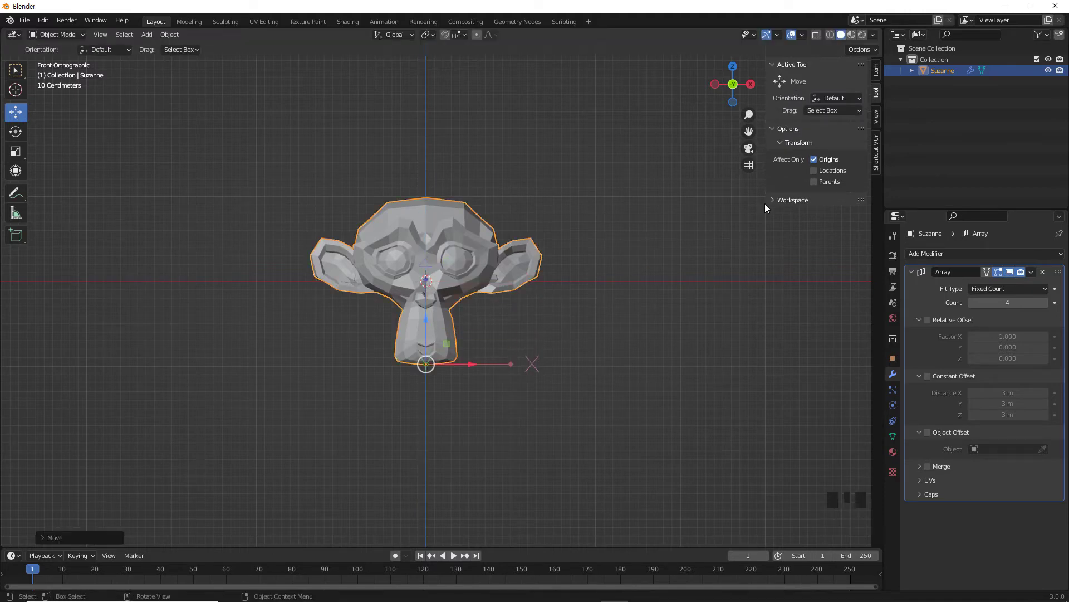
# Turn off origins-only transforms and raise the monkey head along Z until its chin rests on the red X axis line.
pyautogui.click(814, 160)
pyautogui.moveTo(429, 322); pyautogui.dragTo(434, 235)
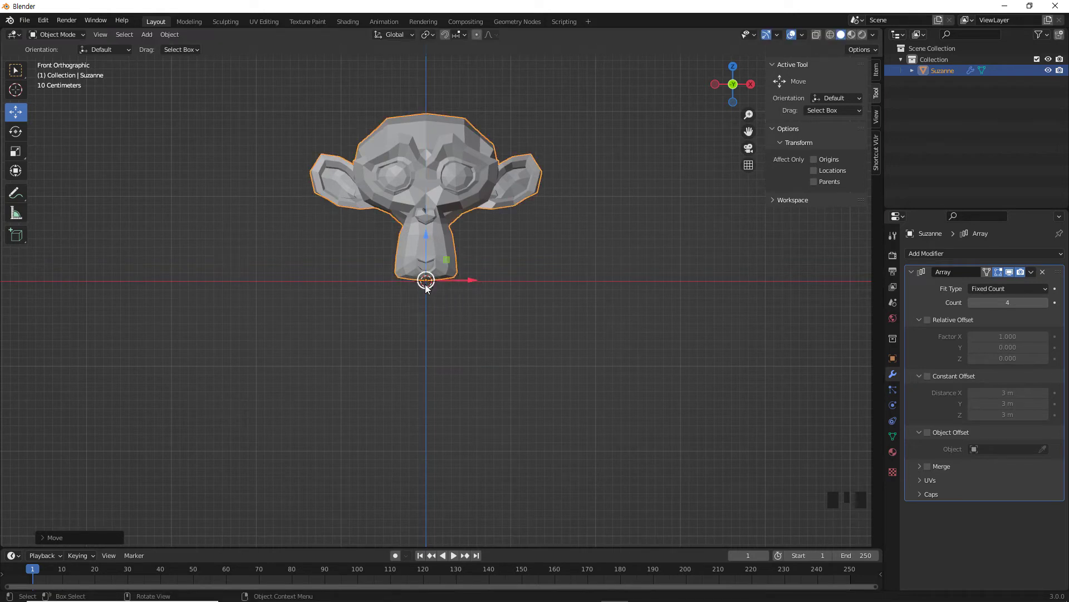
pyautogui.click(469, 308)
# Set the monkey head's origin to the 3D cursor and deselect it.
pyautogui.click(452, 189)
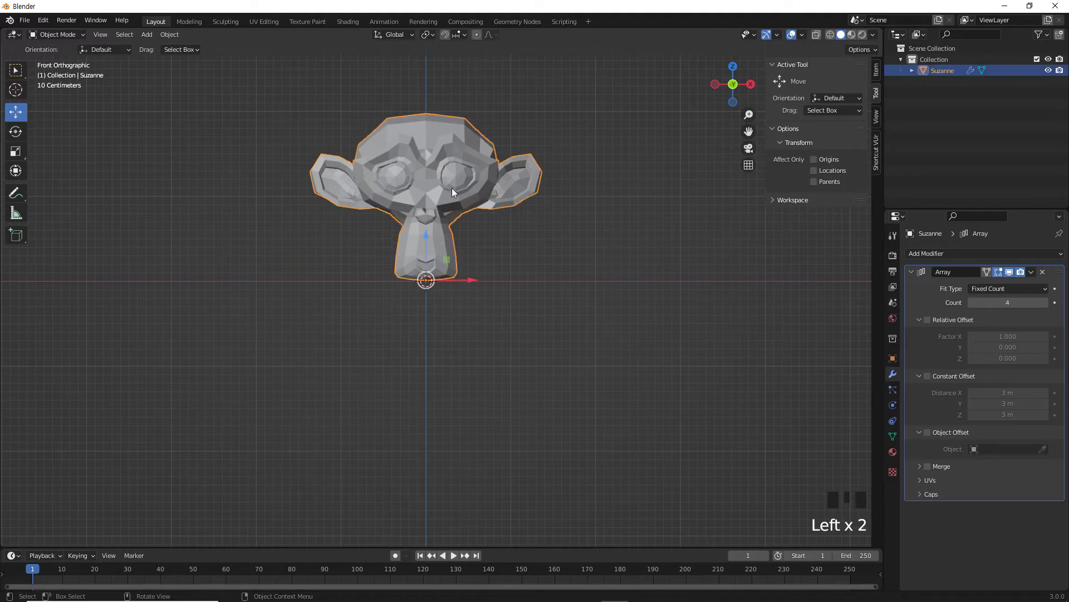
pyautogui.rightClick(503, 229)
pyautogui.moveTo(503, 229)
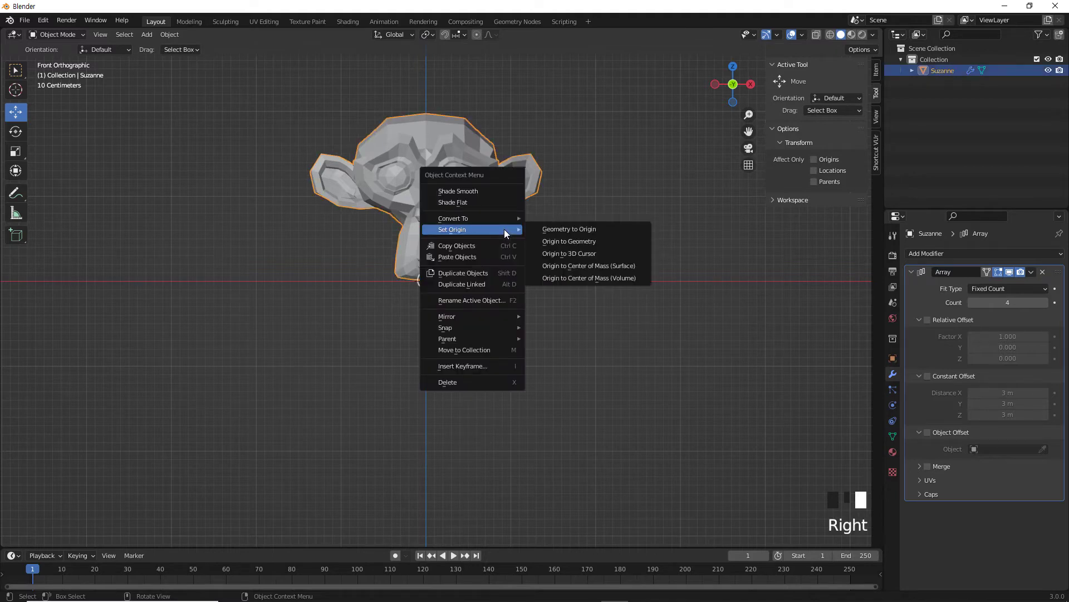
pyautogui.click(571, 254)
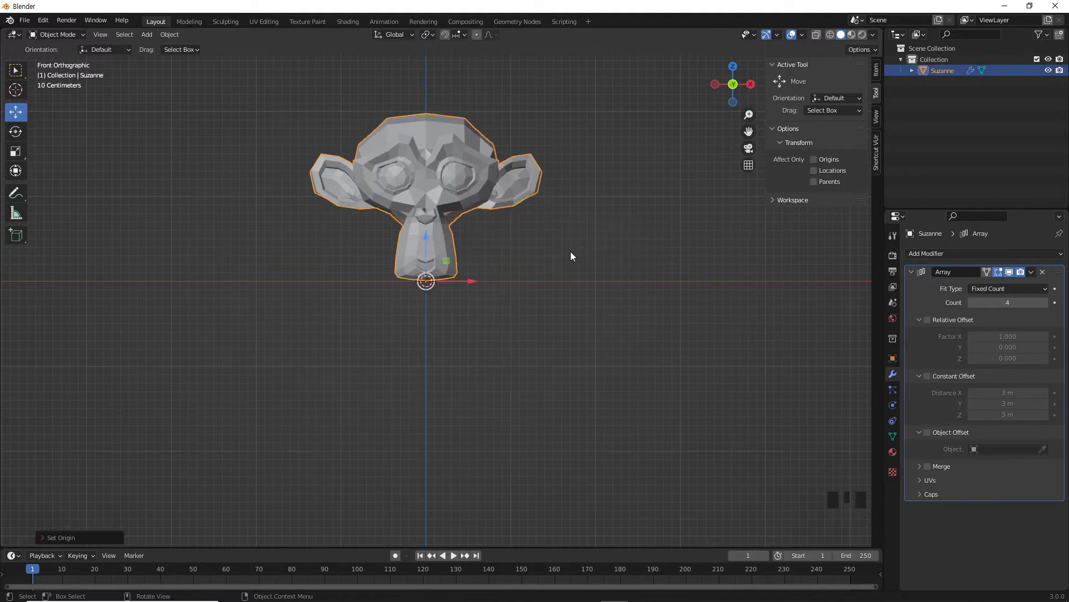
pyautogui.click(513, 328)
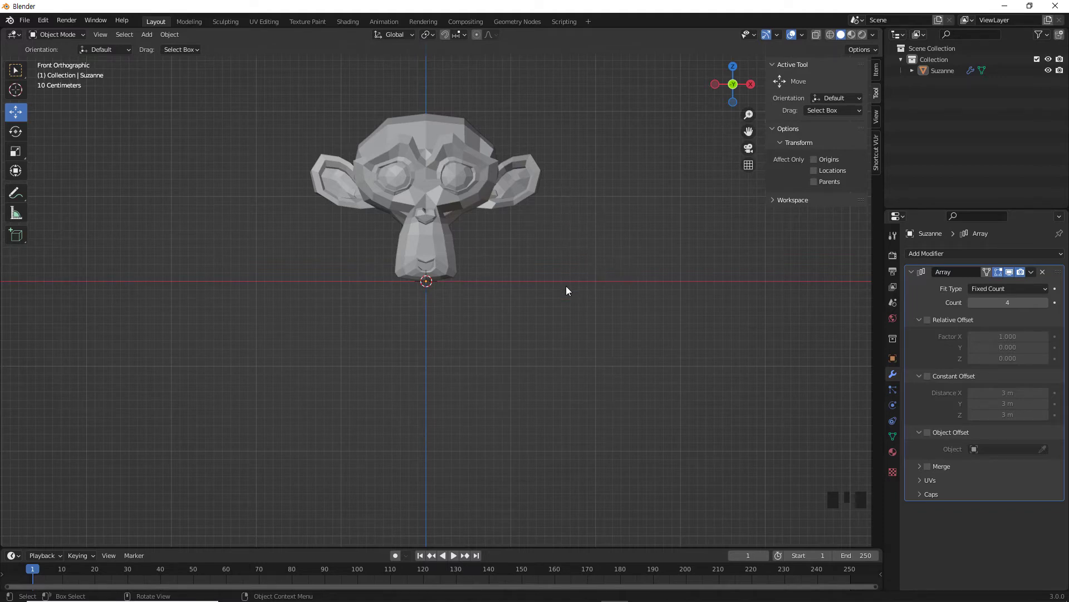
# Add a Plain Axes empty at the 3D cursor.
pyautogui.click(569, 314)
pyautogui.hotkey('shift', 'a')
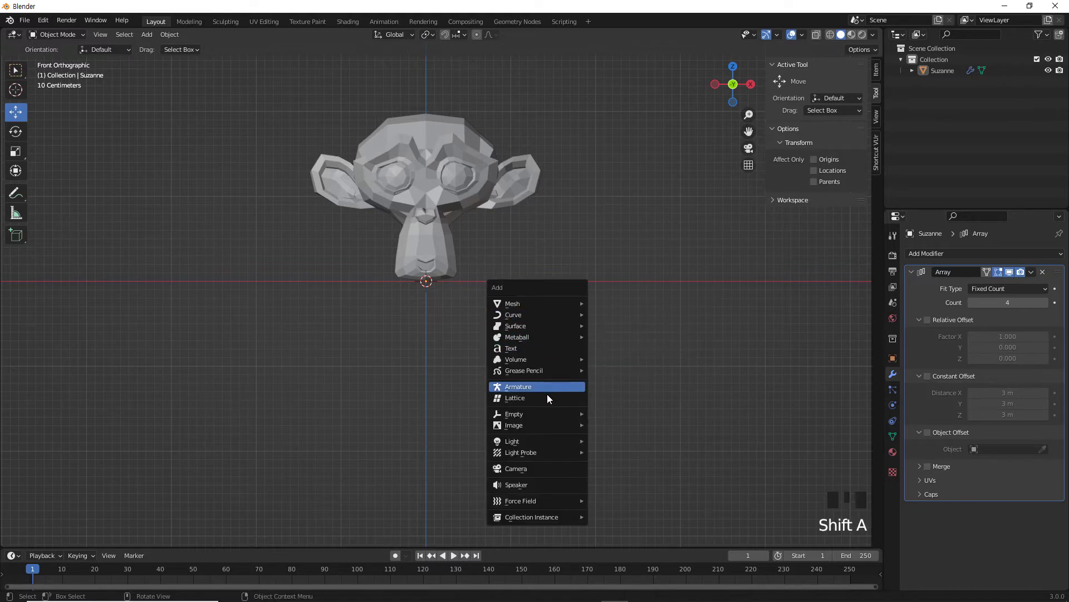
pyautogui.moveTo(547, 413)
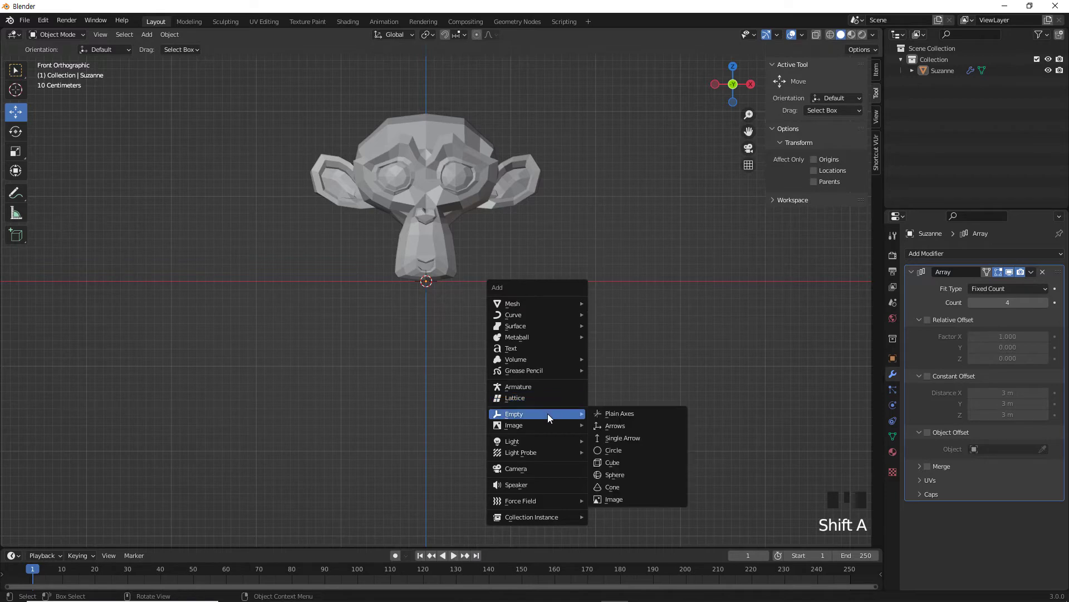
pyautogui.click(643, 413)
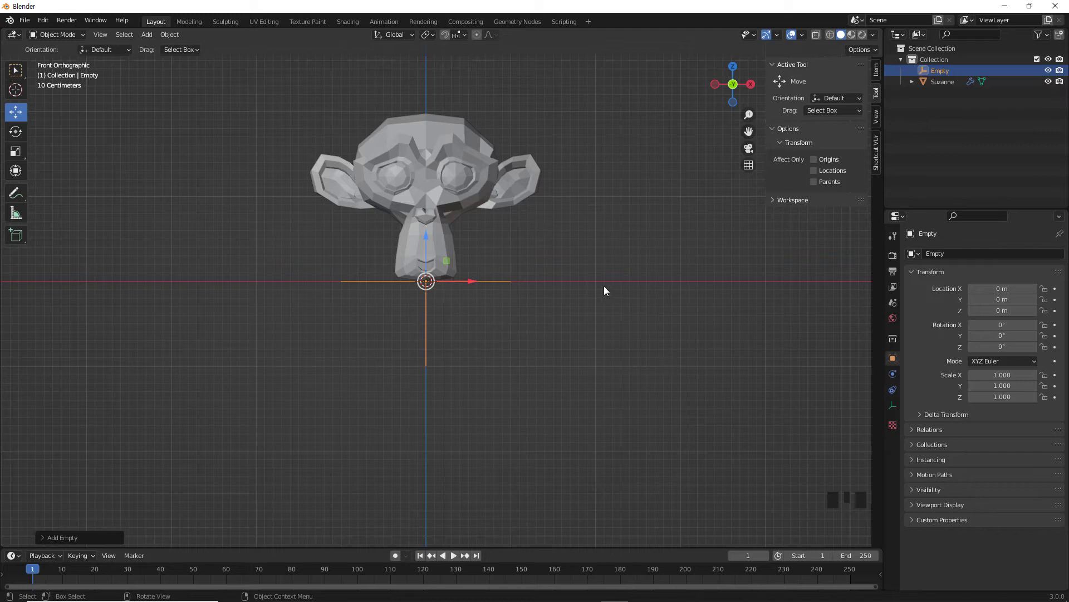
# Enable Object Offset in the monkey head's Array modifier and assign Empty as the offset object.
pyautogui.click(465, 169)
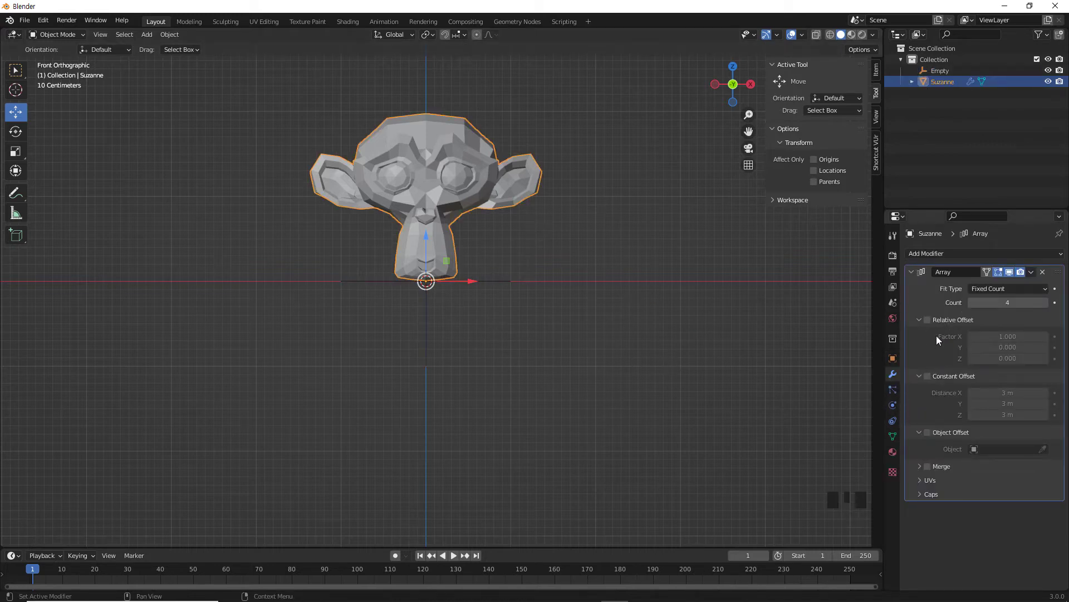
pyautogui.click(928, 432)
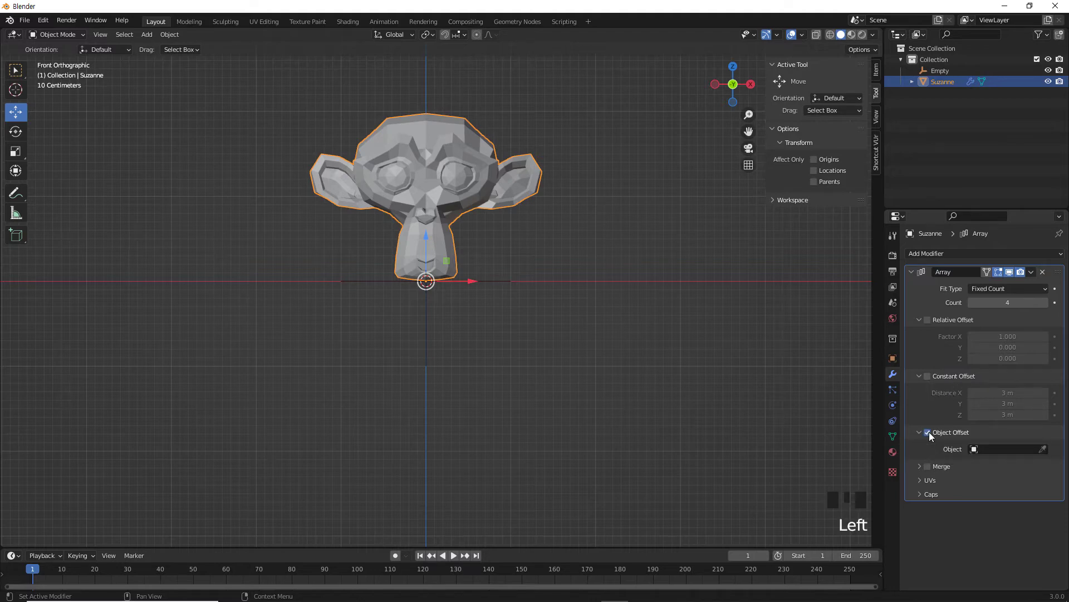
pyautogui.click(974, 448)
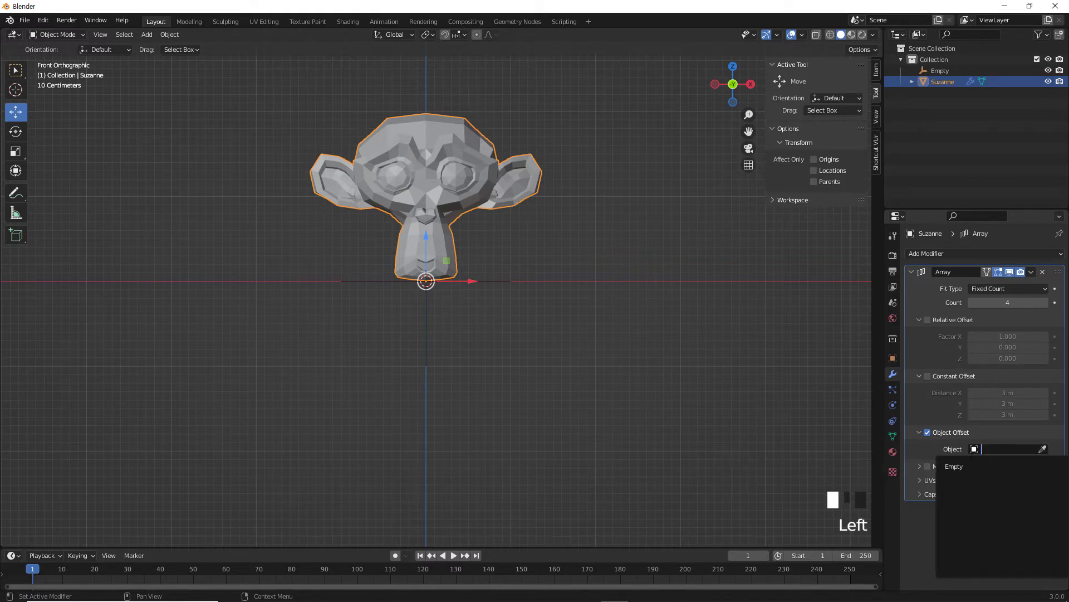
pyautogui.click(965, 467)
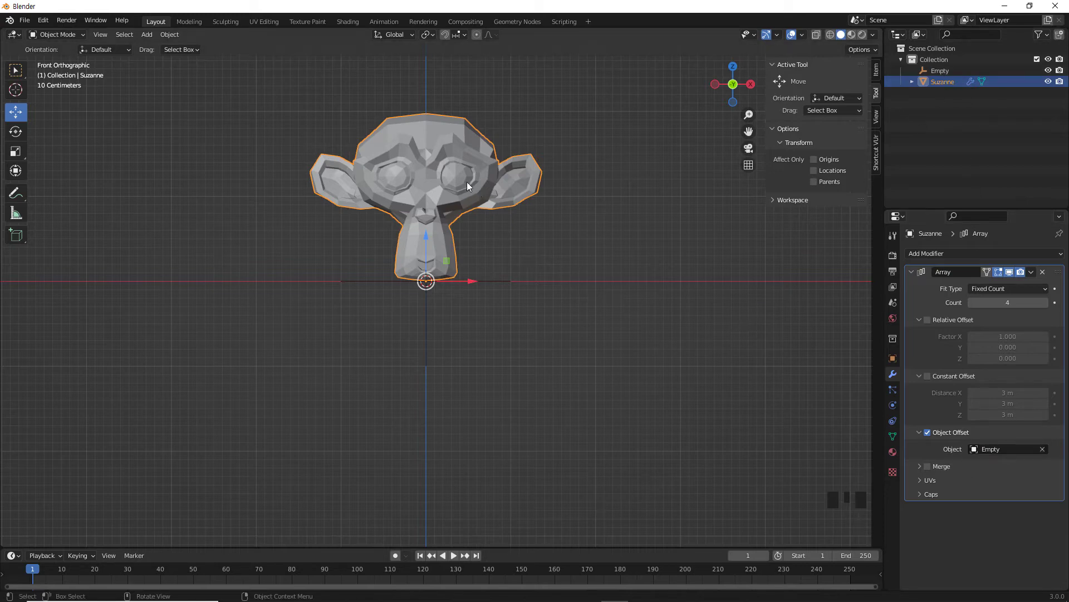
# Select the empty and move it about 1.28 m along X to spread the monkey copies into a row.
pyautogui.keyDown('shift'); pyautogui.moveTo(616, 304); pyautogui.dragTo(614, 374, button='middle'); pyautogui.keyUp('shift')
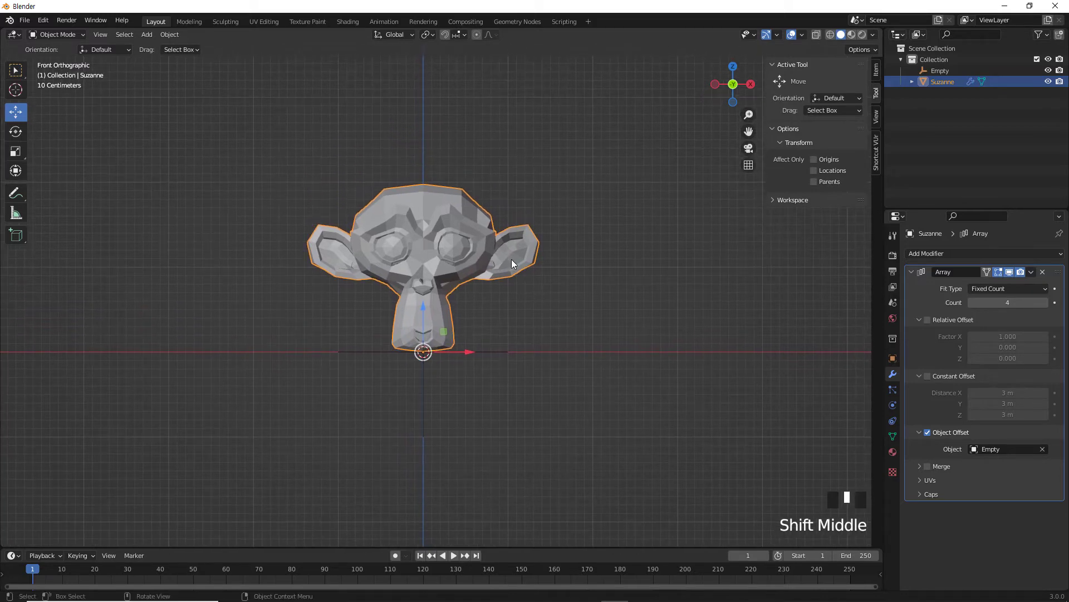
pyautogui.click(944, 69)
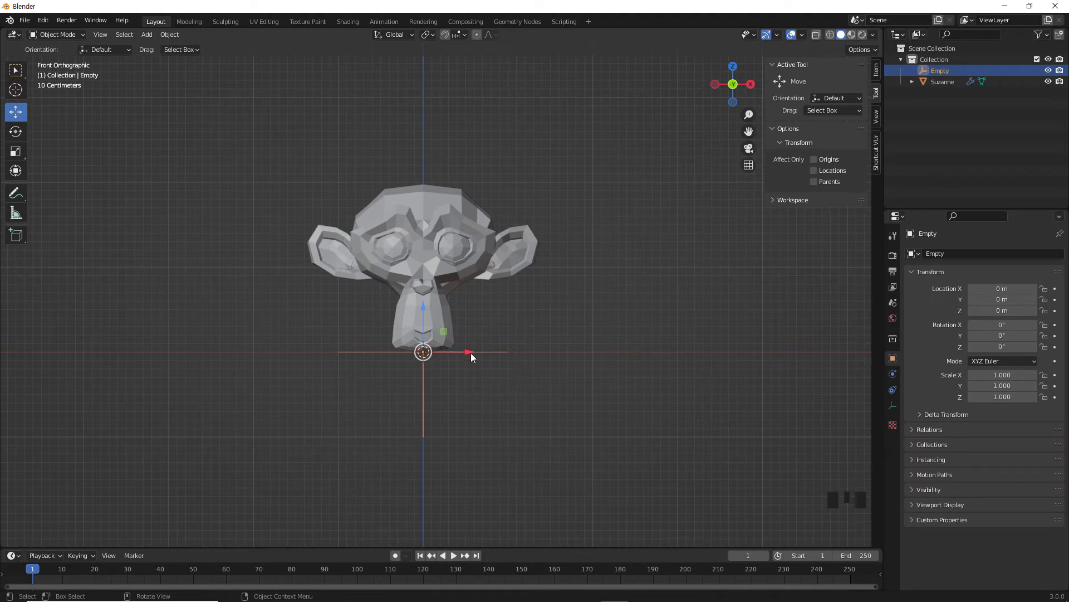
pyautogui.moveTo(470, 353); pyautogui.dragTo(579, 357)
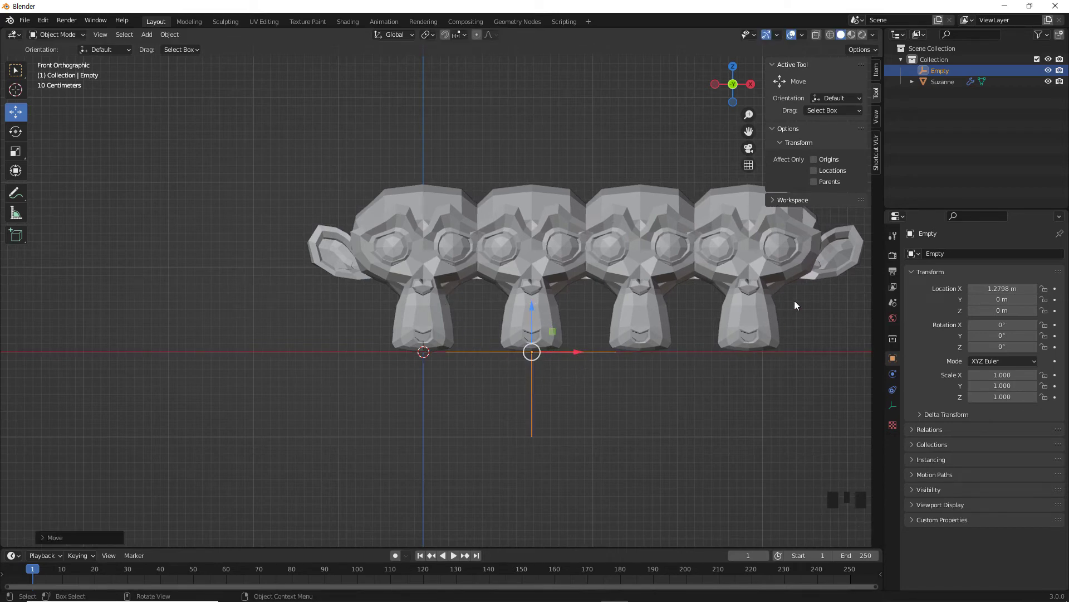
# Select the monkey array, reduce its count to 3 and set it back to 4.
pyautogui.click(946, 82)
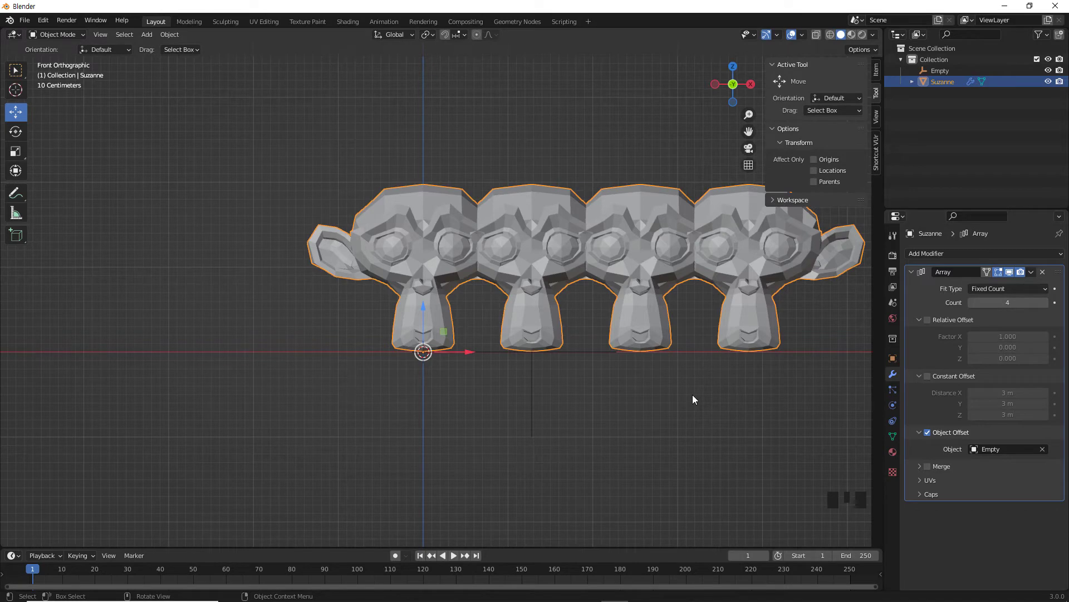
pyautogui.keyDown('shift'); pyautogui.moveTo(693, 398); pyautogui.dragTo(574, 439, button='middle'); pyautogui.keyUp('shift')
pyautogui.scroll(-1, 574, 440)
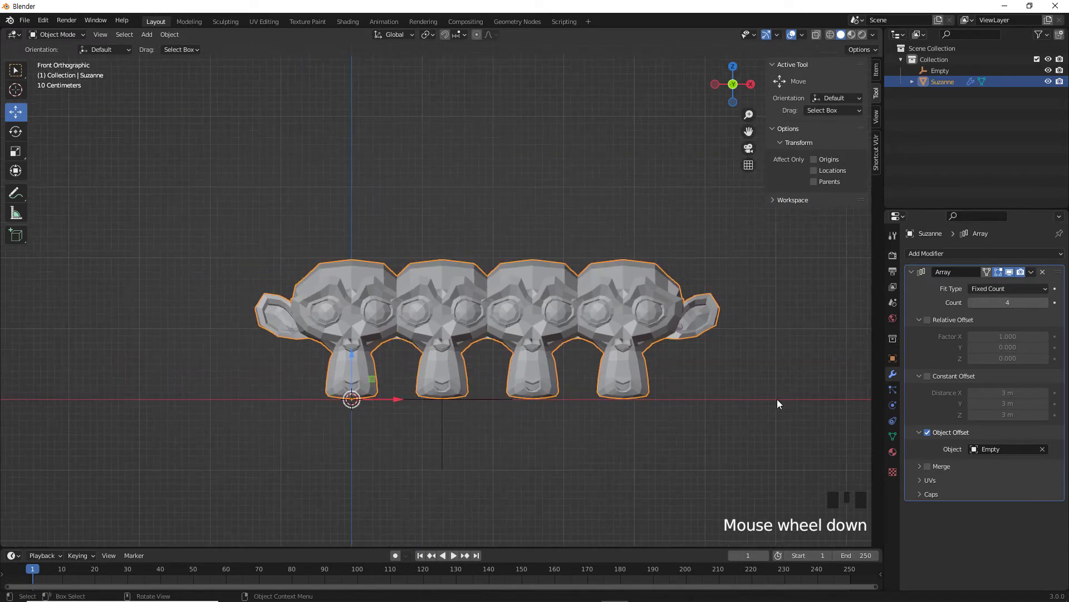
pyautogui.click(973, 302)
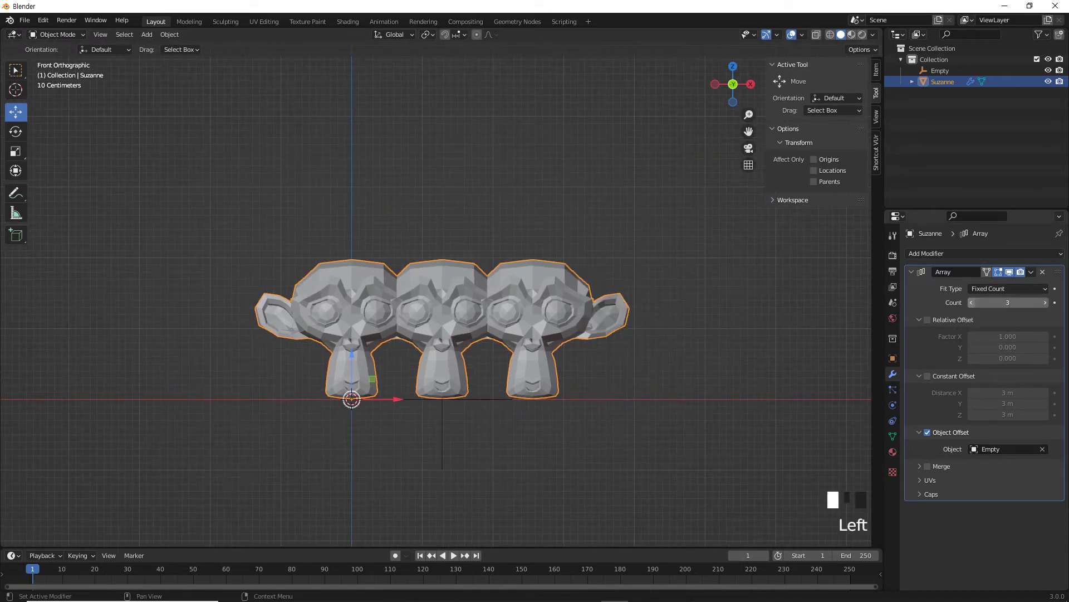
pyautogui.click(1045, 302)
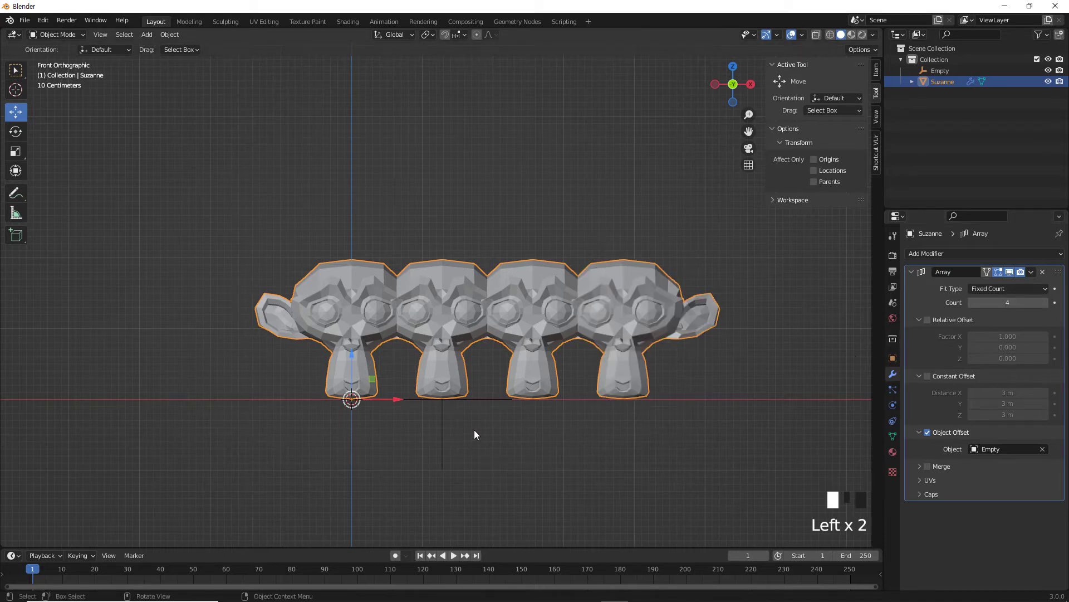
# Select the empty and raise it about 0.93 m along Z so the monkey copies climb diagonally.
pyautogui.click(942, 70)
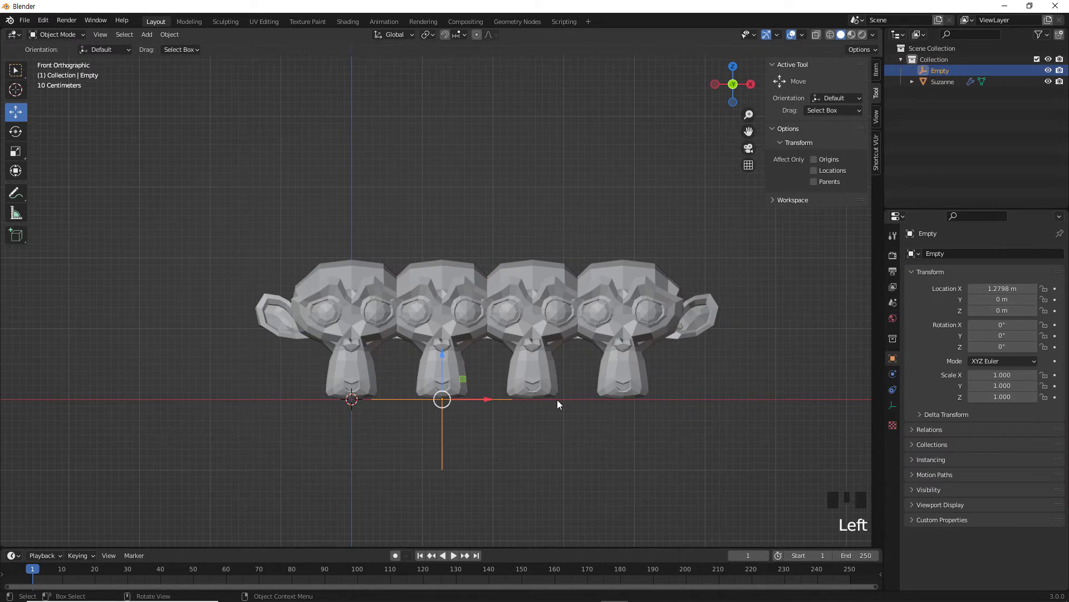
pyautogui.moveTo(443, 356); pyautogui.dragTo(458, 287)
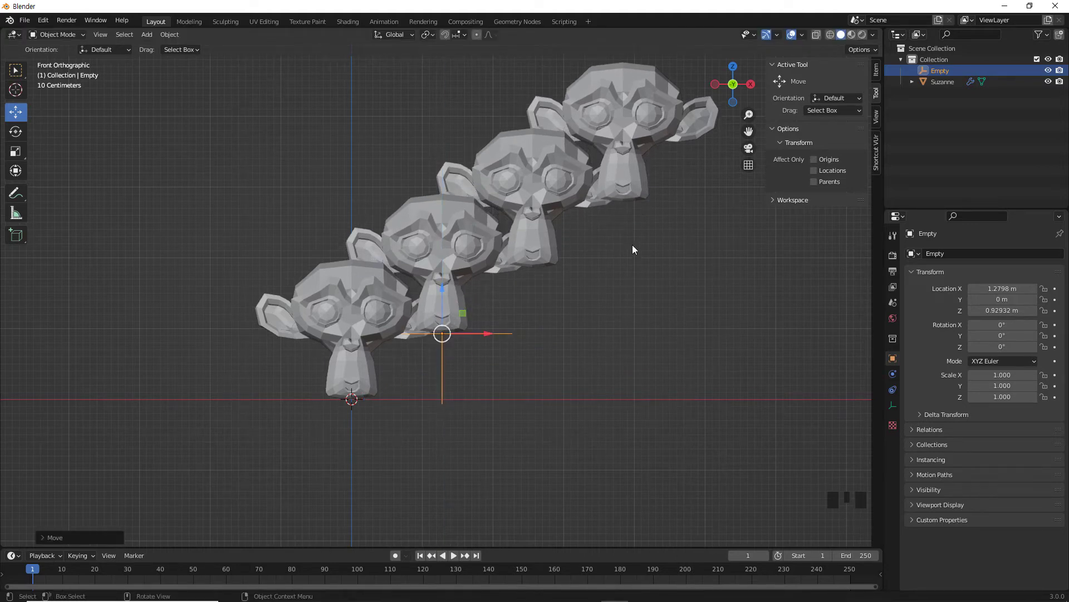
pyautogui.scroll(-1, 632, 250)
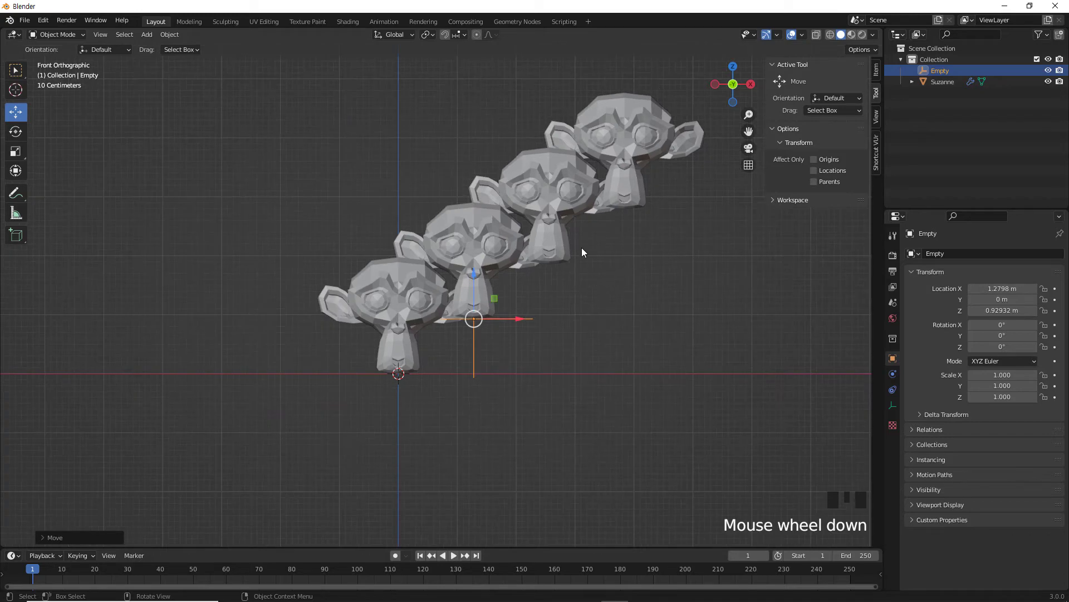
# Scale the empty down uniformly to about 0.842 so each successive monkey copy shrinks.
pyautogui.scroll(-1, 587, 239)
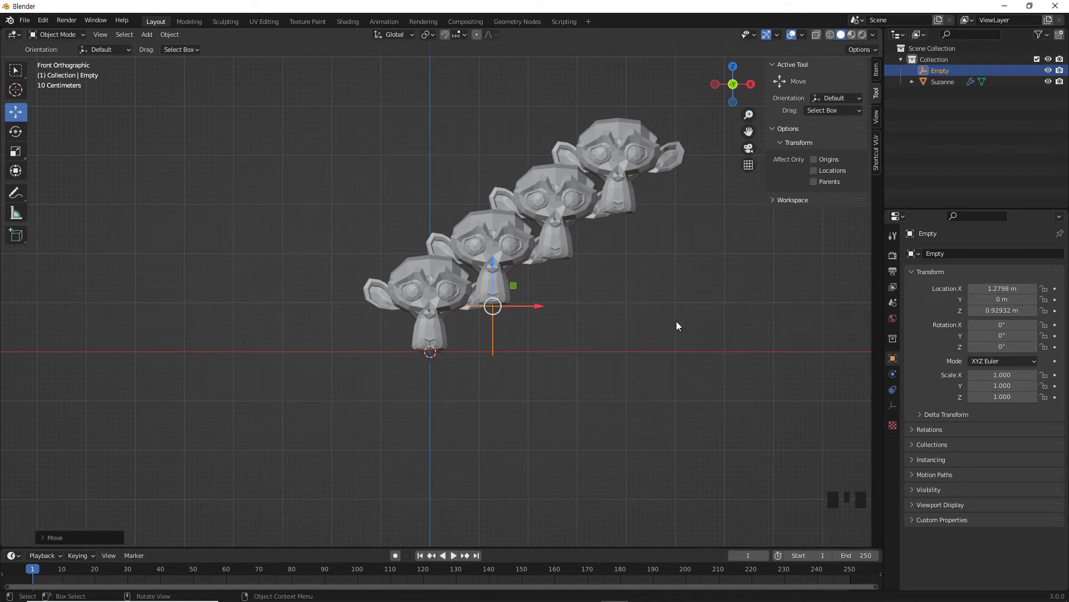
pyautogui.press('s')
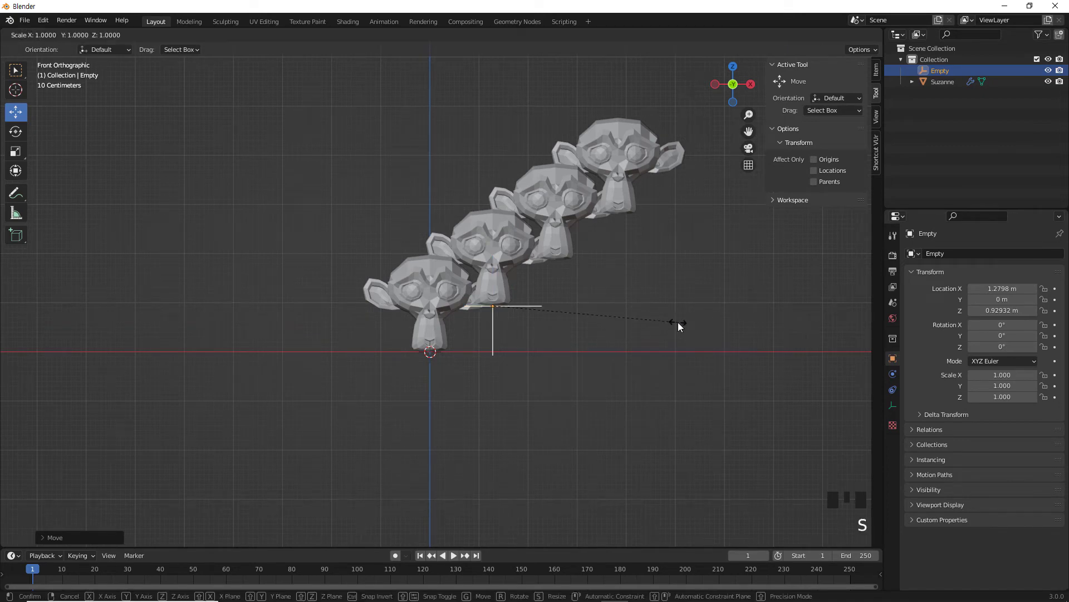
pyautogui.click(649, 321)
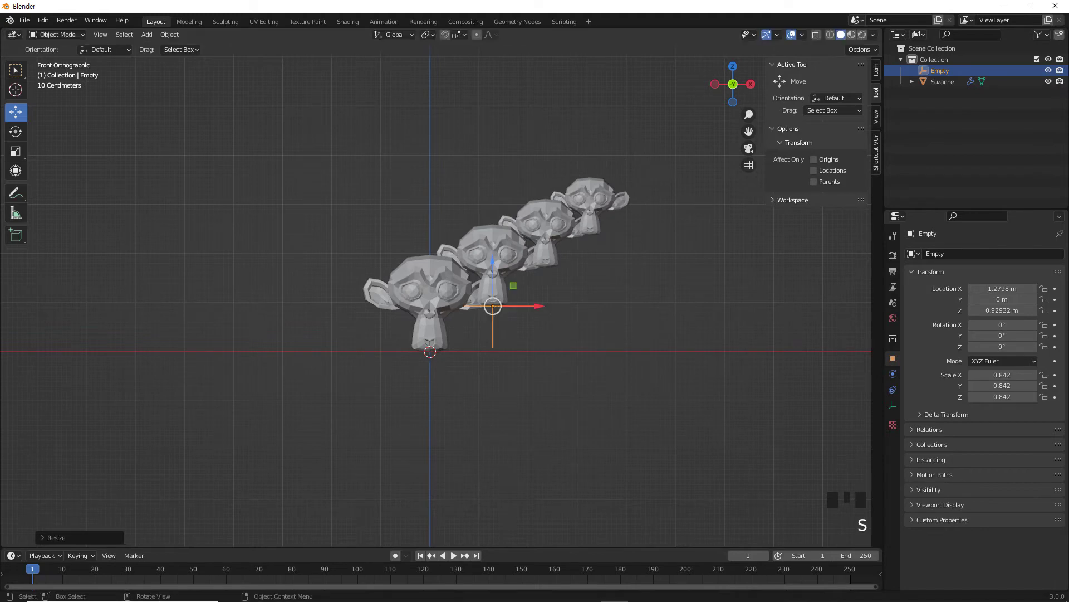
# Show the empty's transform values and rotate it around the Z axis, setting its Z rotation to 30°.
pyautogui.click(877, 76)
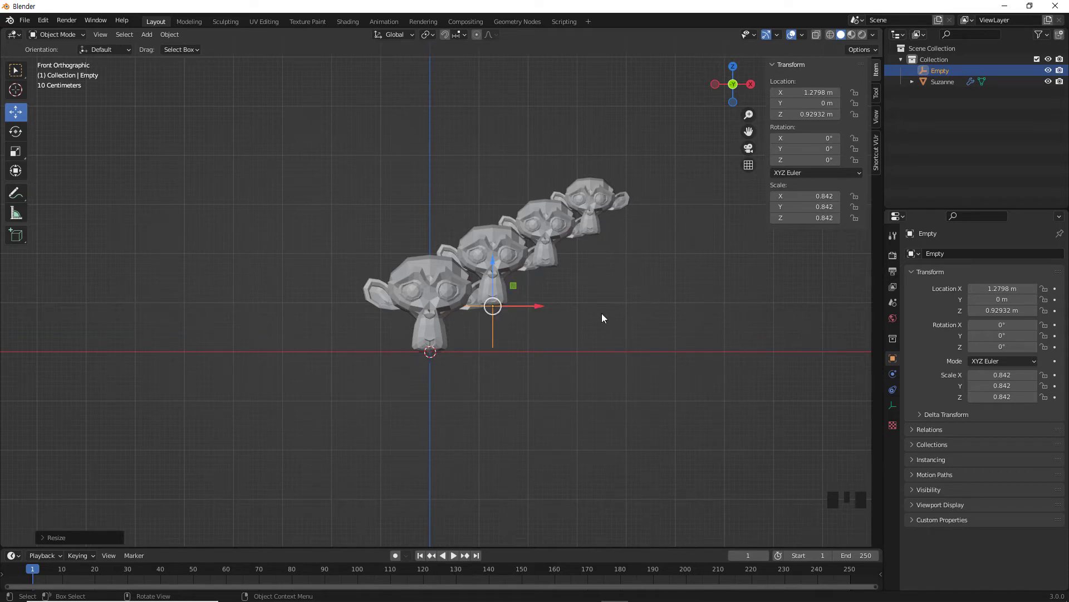
pyautogui.moveTo(568, 322); pyautogui.dragTo(570, 348, button='middle')
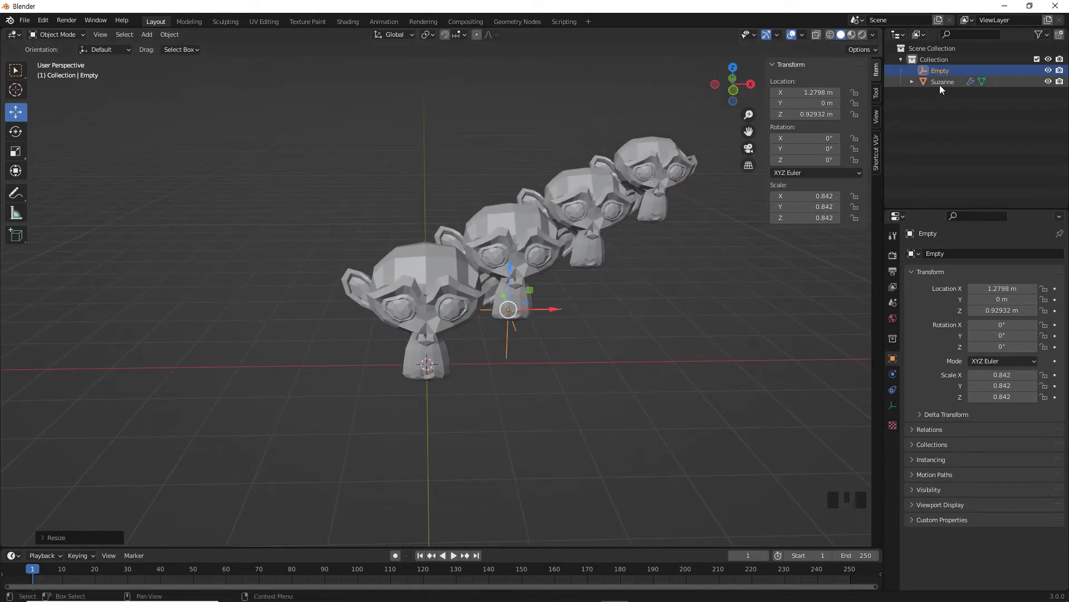
pyautogui.click(940, 71)
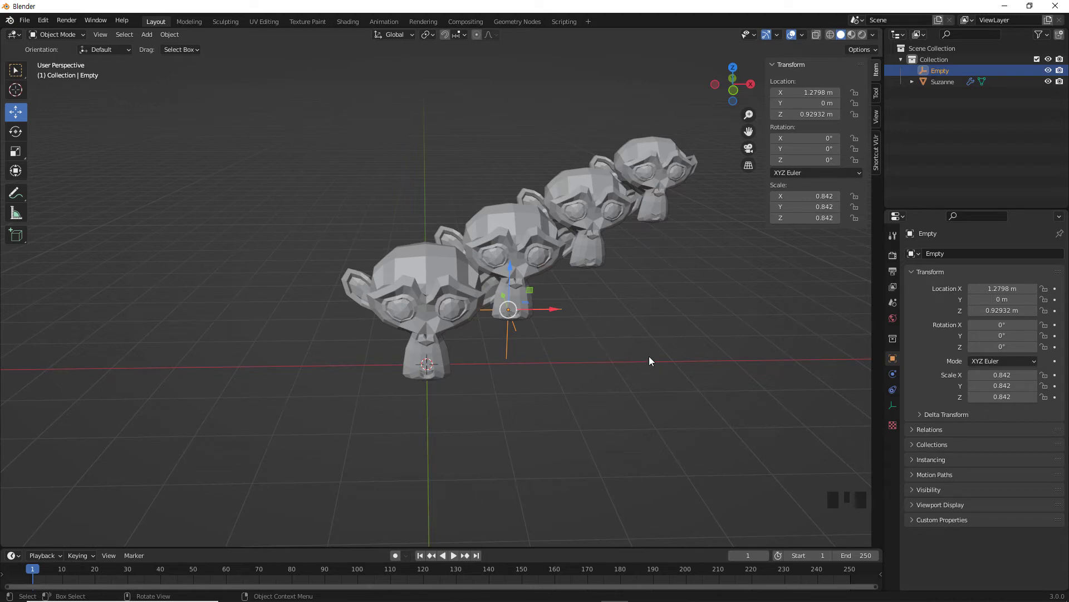
pyautogui.press('r')
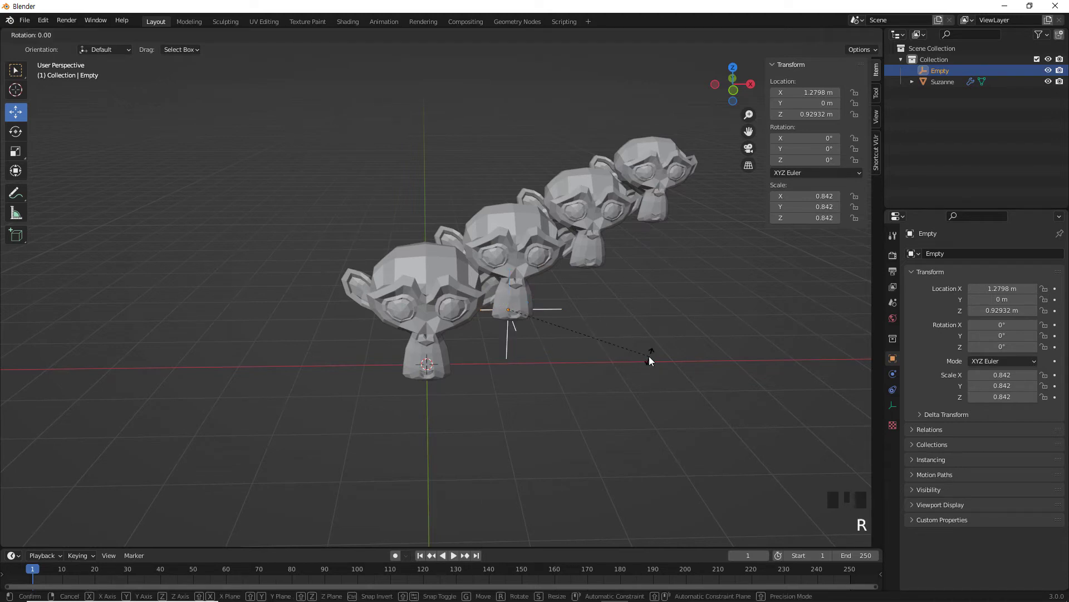
pyautogui.press('z')
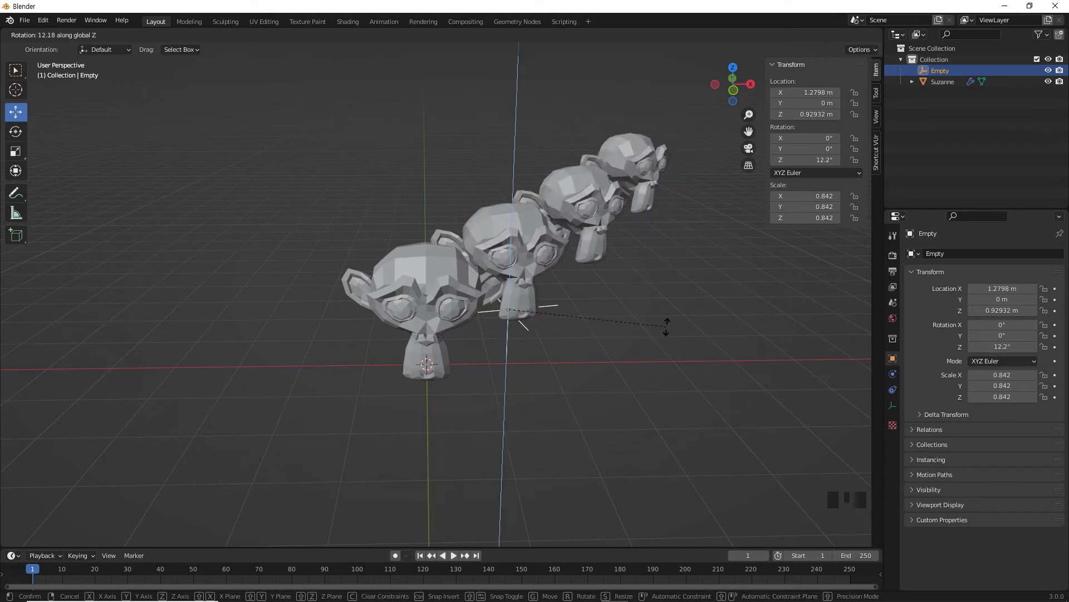
pyautogui.click(668, 322)
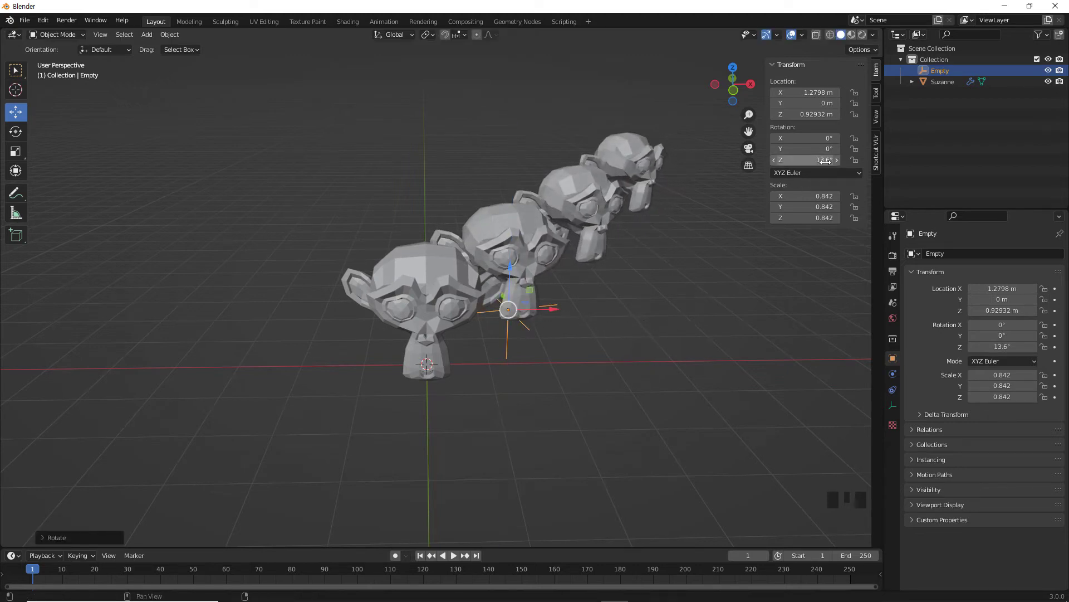
pyautogui.click(807, 160)
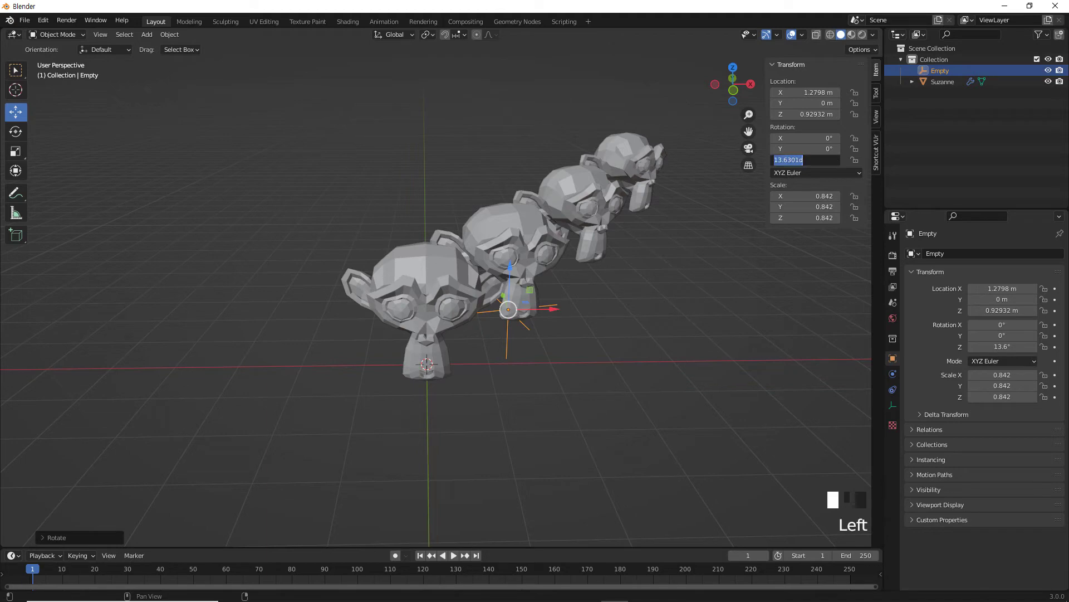
pyautogui.write('30')
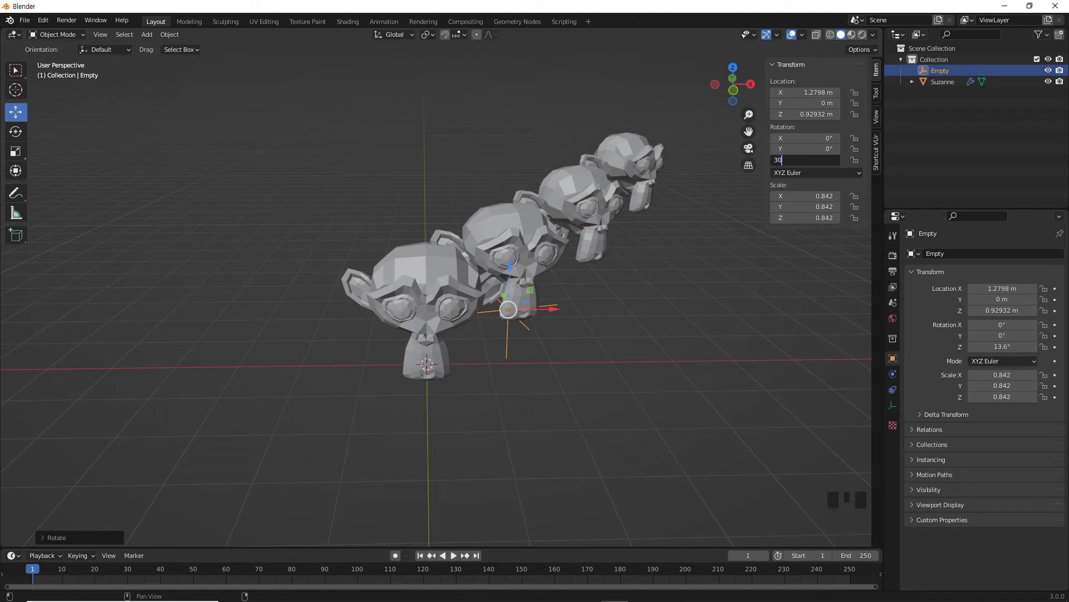
pyautogui.press('Return')
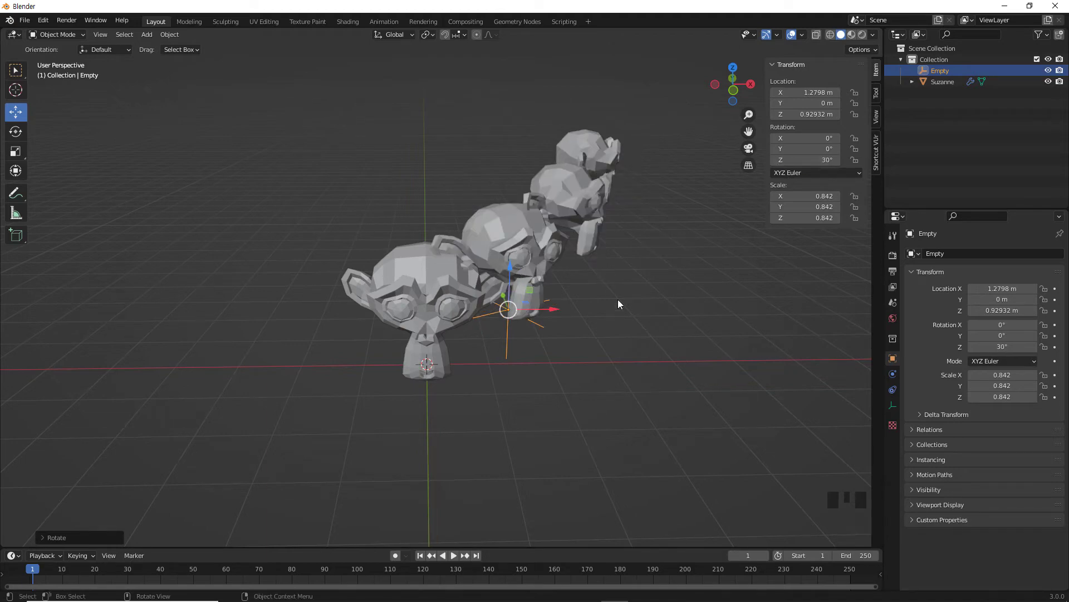
# Reset the empty's transform: scale 1 on all axes, Z rotation 0° and location 0 m on all axes.
pyautogui.moveTo(617, 299); pyautogui.dragTo(550, 327, button='middle')
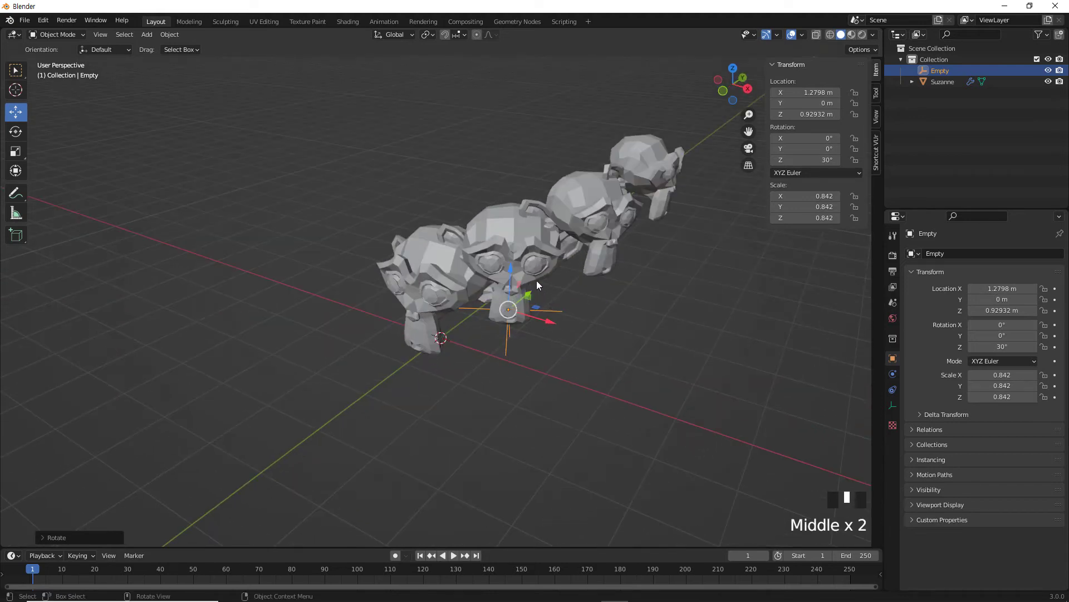
pyautogui.moveTo(536, 279); pyautogui.dragTo(541, 296, button='middle')
pyautogui.moveTo(610, 288); pyautogui.dragTo(803, 356, button='middle')
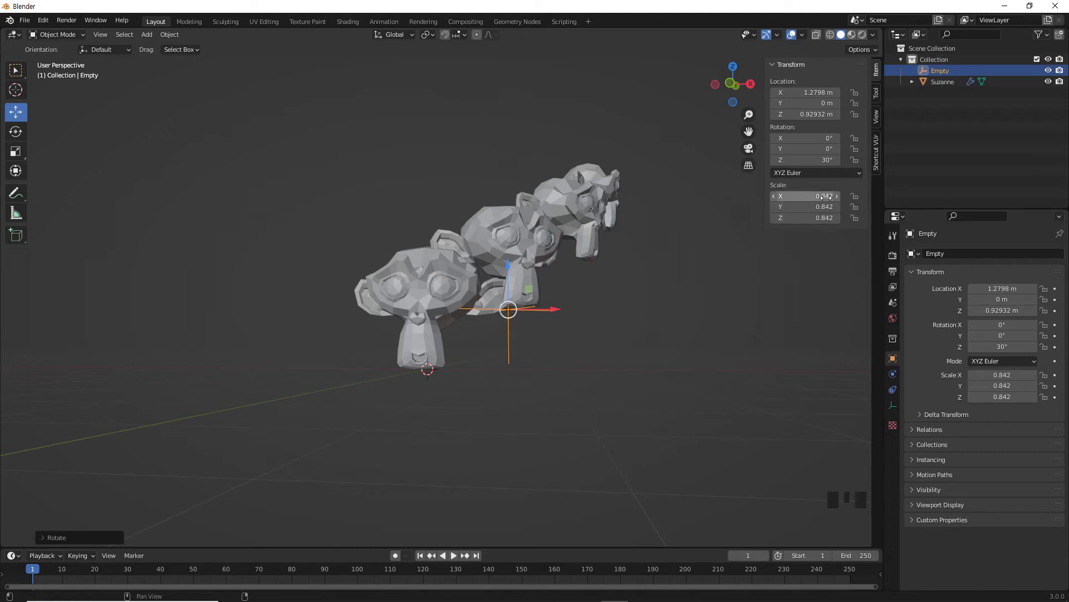
pyautogui.moveTo(827, 196); pyautogui.dragTo(826, 218)
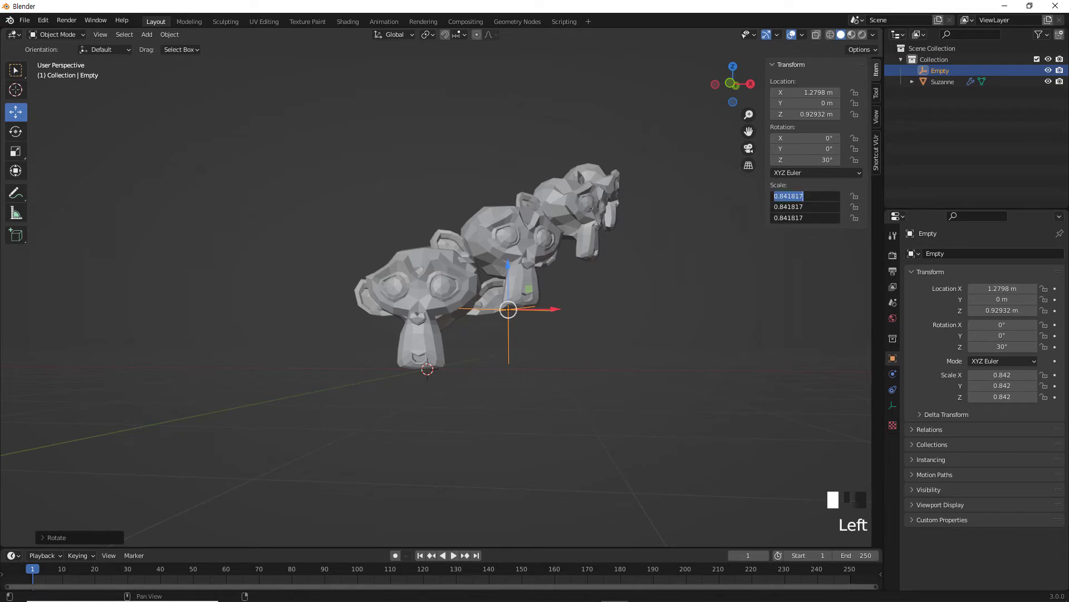
pyautogui.write('1')
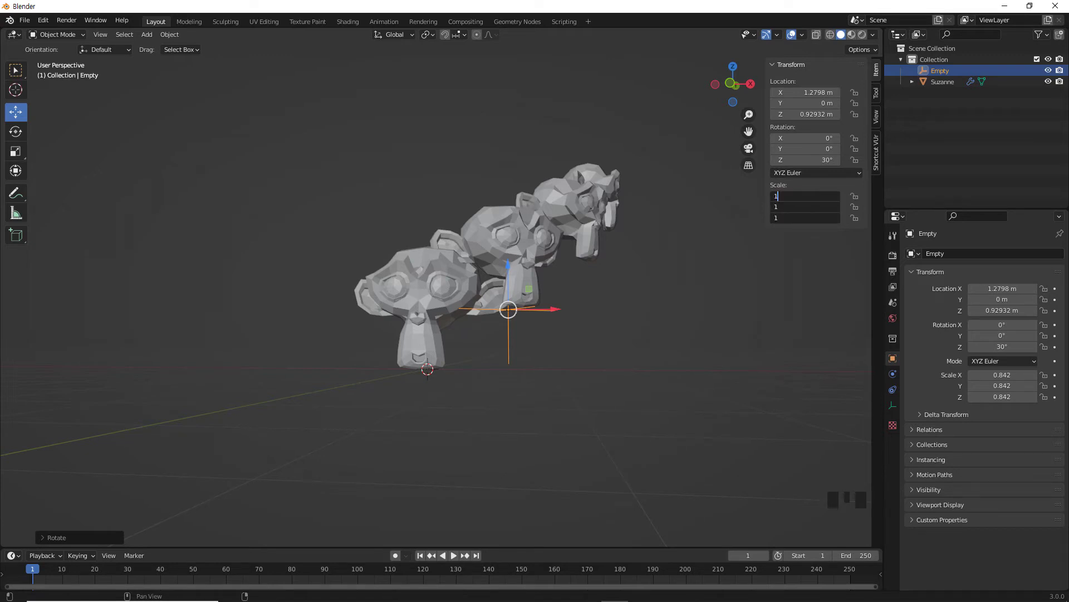
pyautogui.press('Return')
pyautogui.click(827, 160)
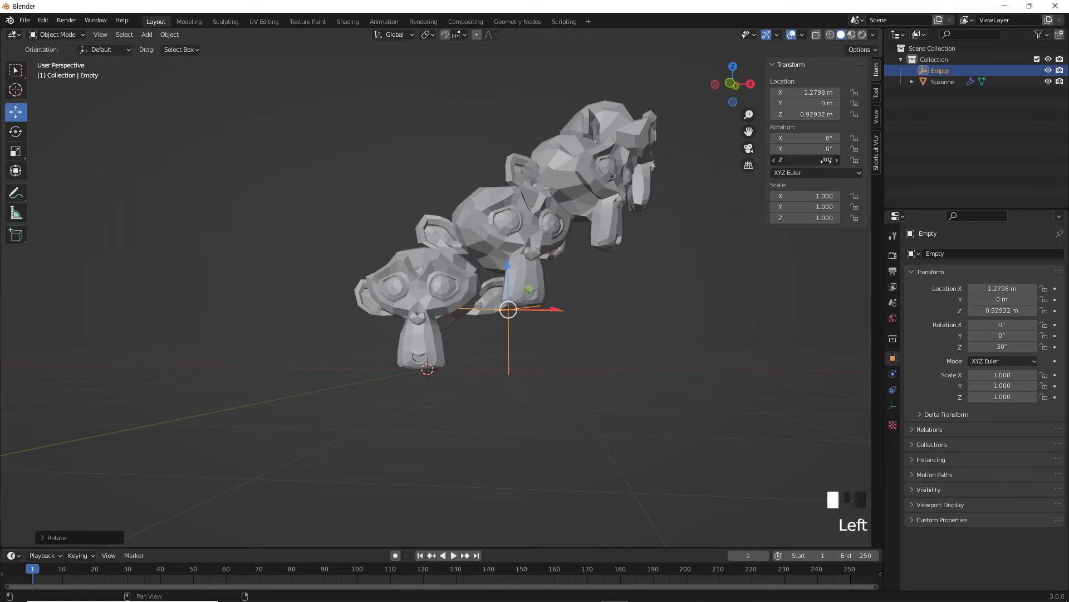
pyautogui.write('0')
pyautogui.press('Return')
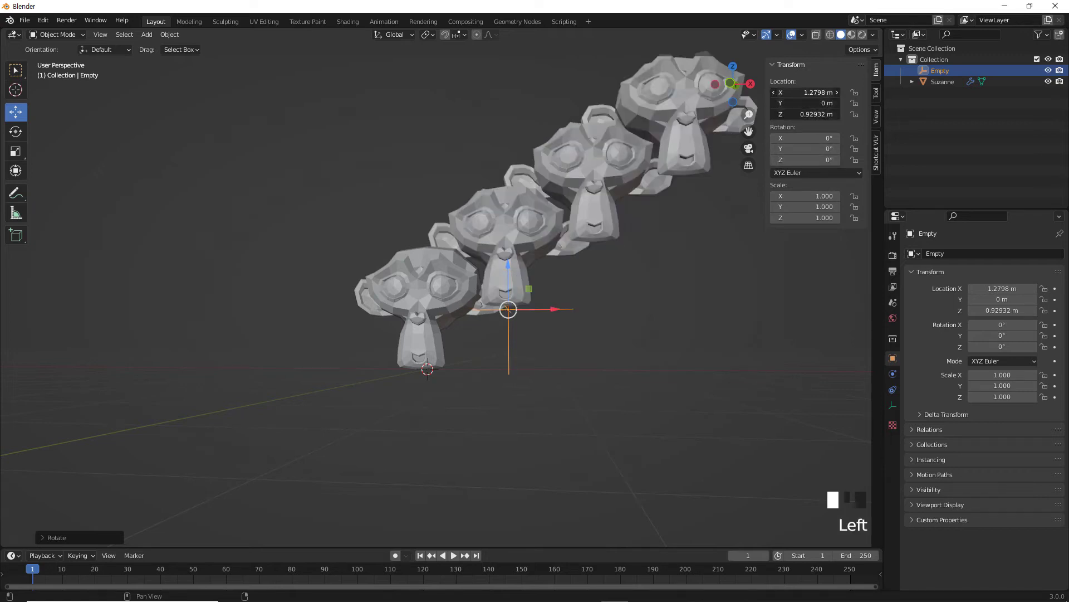
pyautogui.moveTo(805, 92); pyautogui.dragTo(805, 114)
pyautogui.write('0')
pyautogui.press('Return')
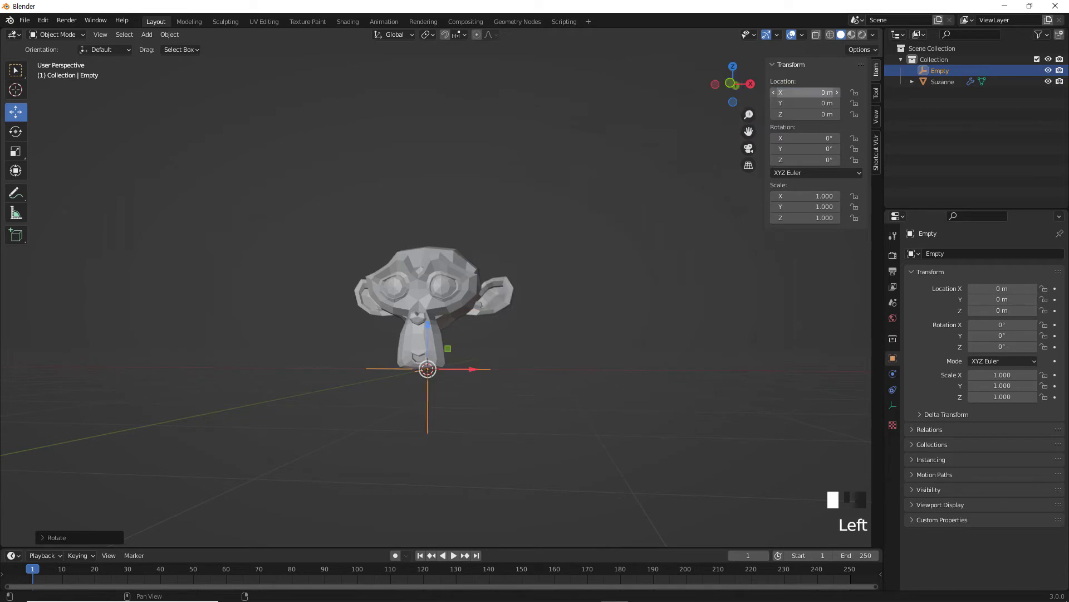
# Select the monkey head and remove its Array modifier.
pyautogui.scroll(-1, 606, 316)
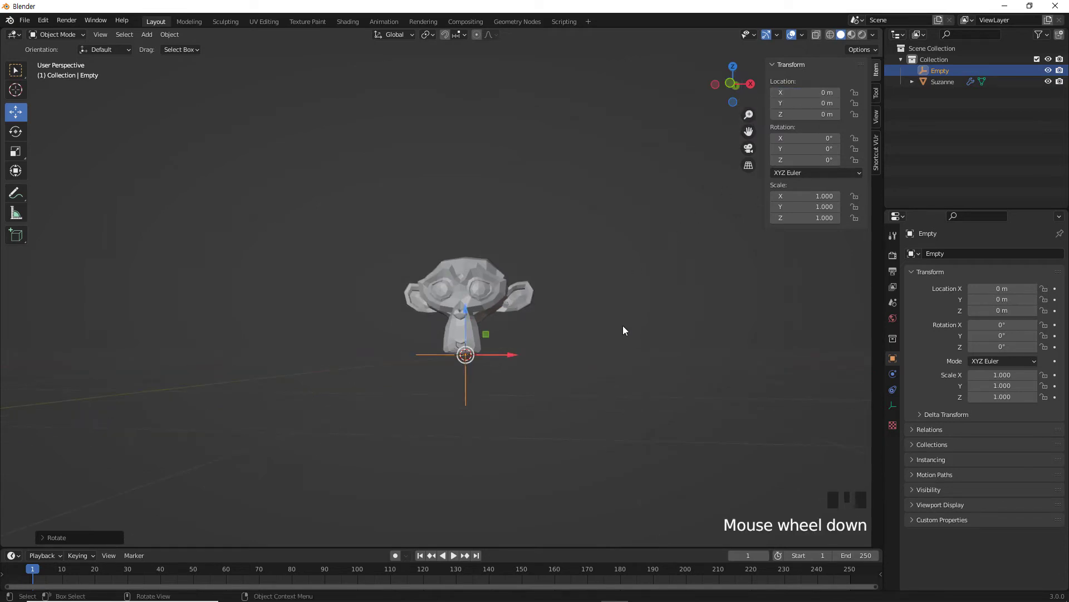
pyautogui.click(485, 282)
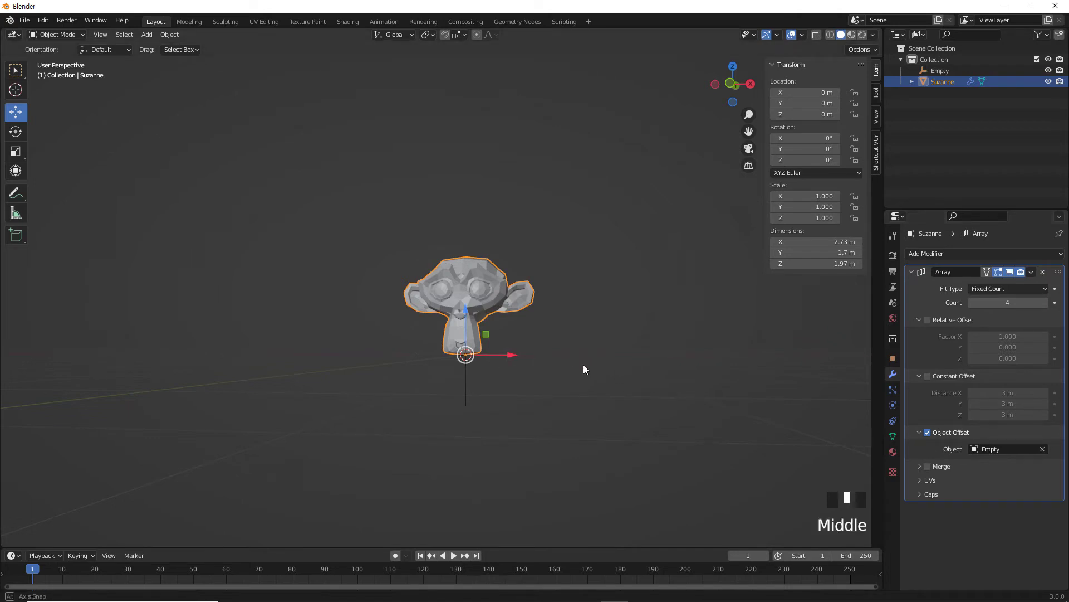
pyautogui.moveTo(584, 364); pyautogui.dragTo(581, 384, button='middle')
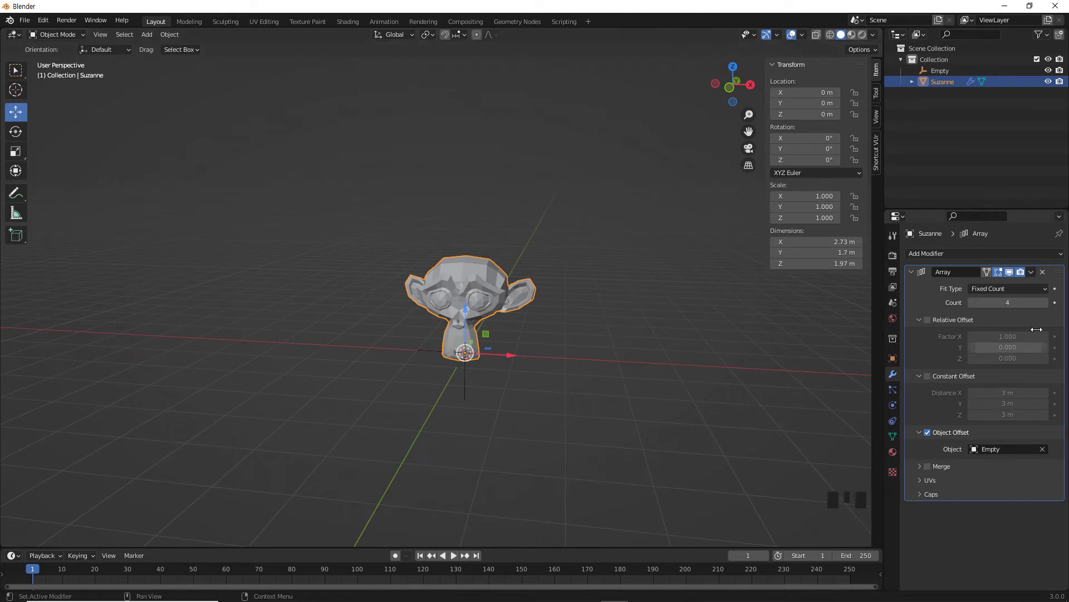
pyautogui.click(1042, 272)
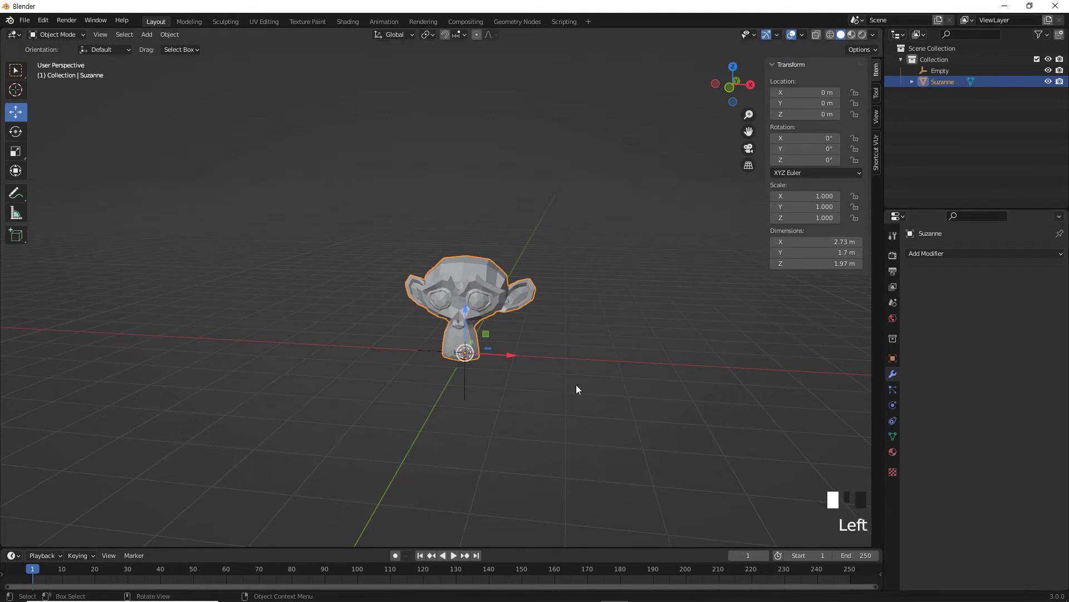
# Add a new Array modifier to the monkey head and disable its Relative Offset.
pyautogui.click(494, 279)
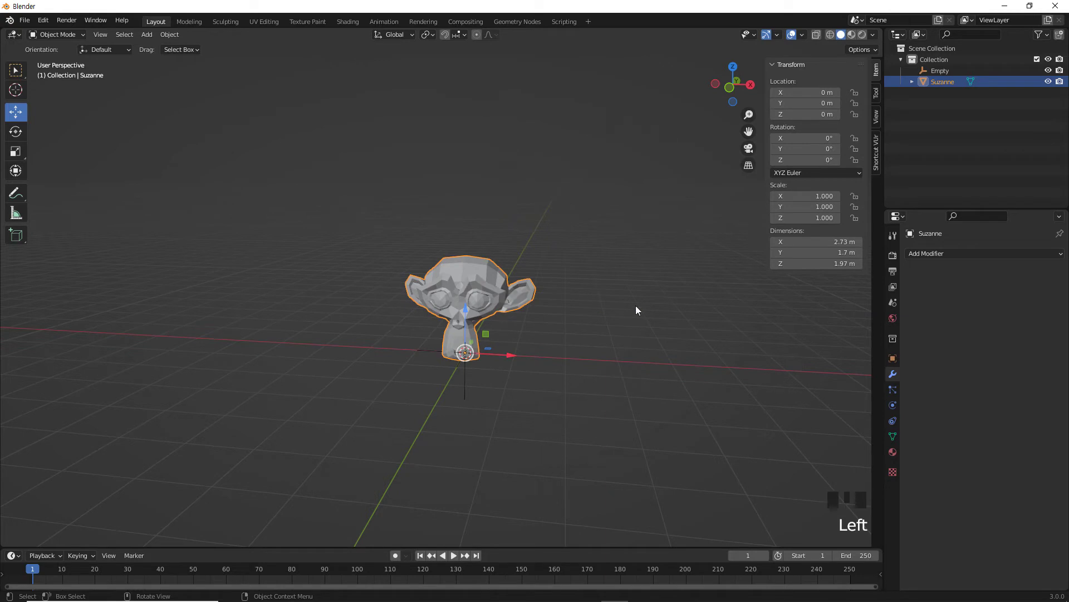
pyautogui.click(934, 254)
pyautogui.click(859, 288)
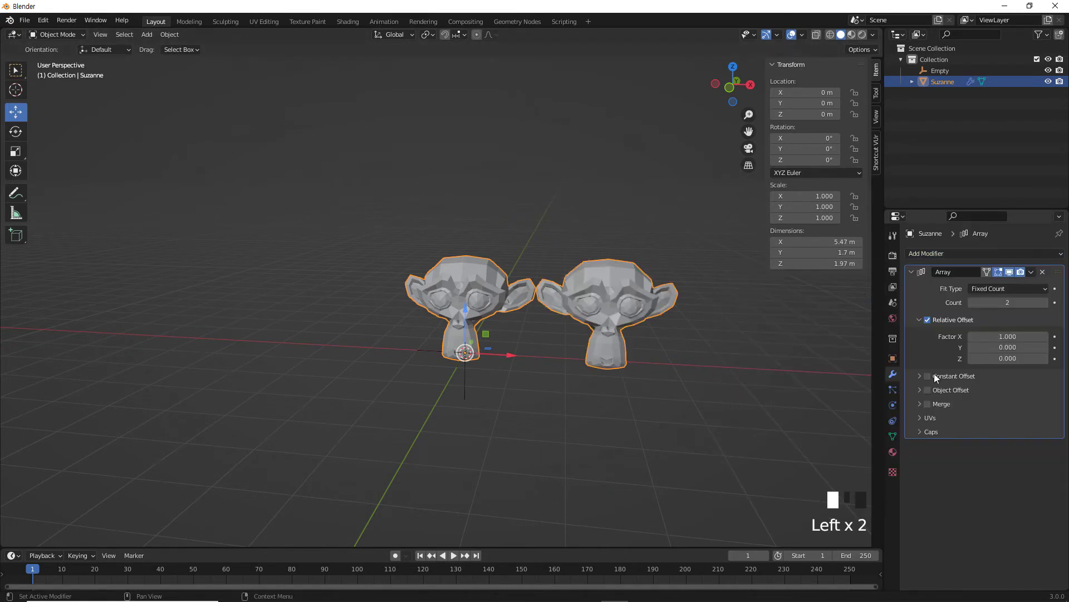
pyautogui.click(927, 319)
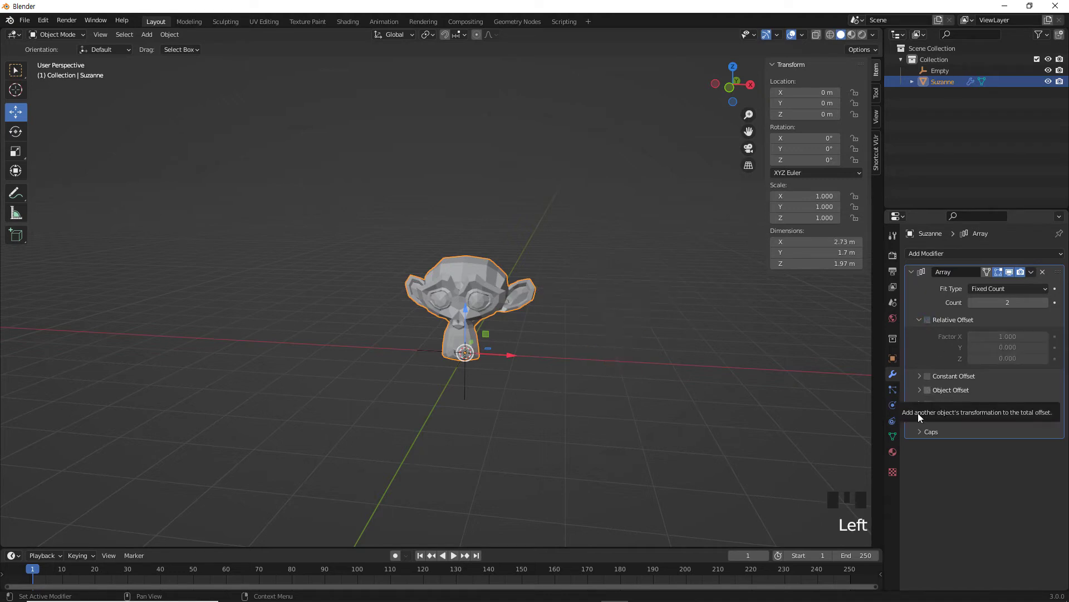
# Enable Object Offset in the new Array modifier with Empty as the offset object, and set the count to 4.
pyautogui.keyDown('shift'); pyautogui.moveTo(595, 450); pyautogui.dragTo(587, 472, button='middle'); pyautogui.keyUp('shift')
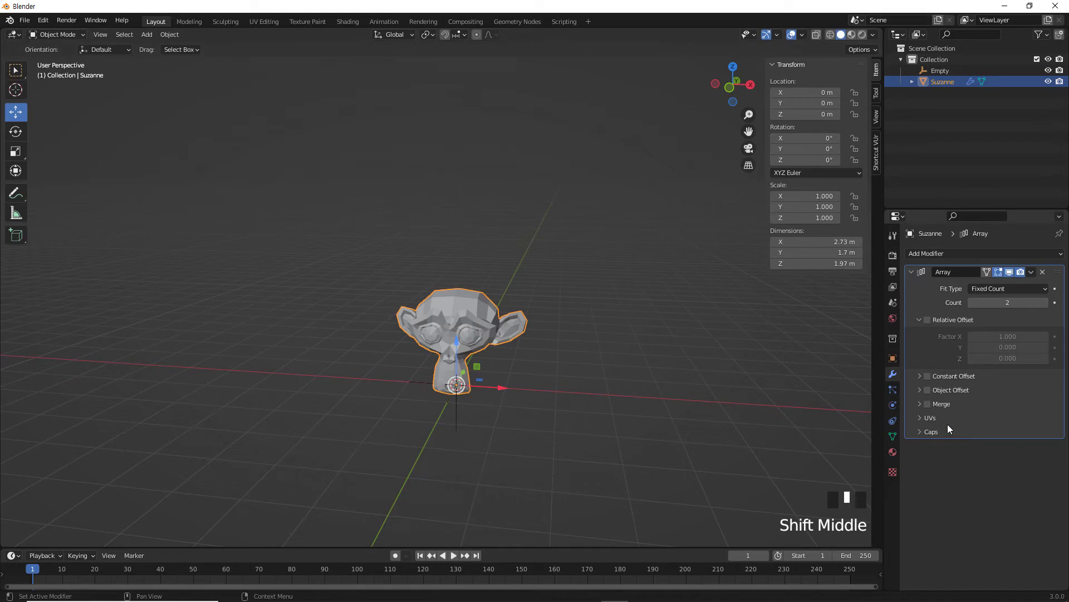
pyautogui.click(928, 389)
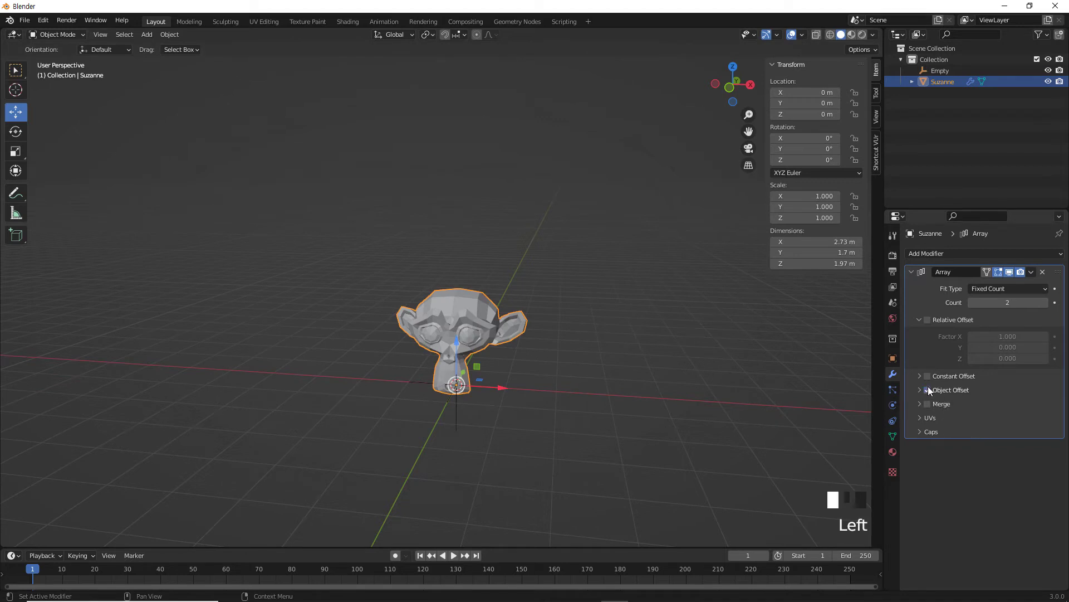
pyautogui.click(920, 391)
pyautogui.moveTo(978, 407); pyautogui.dragTo(965, 426)
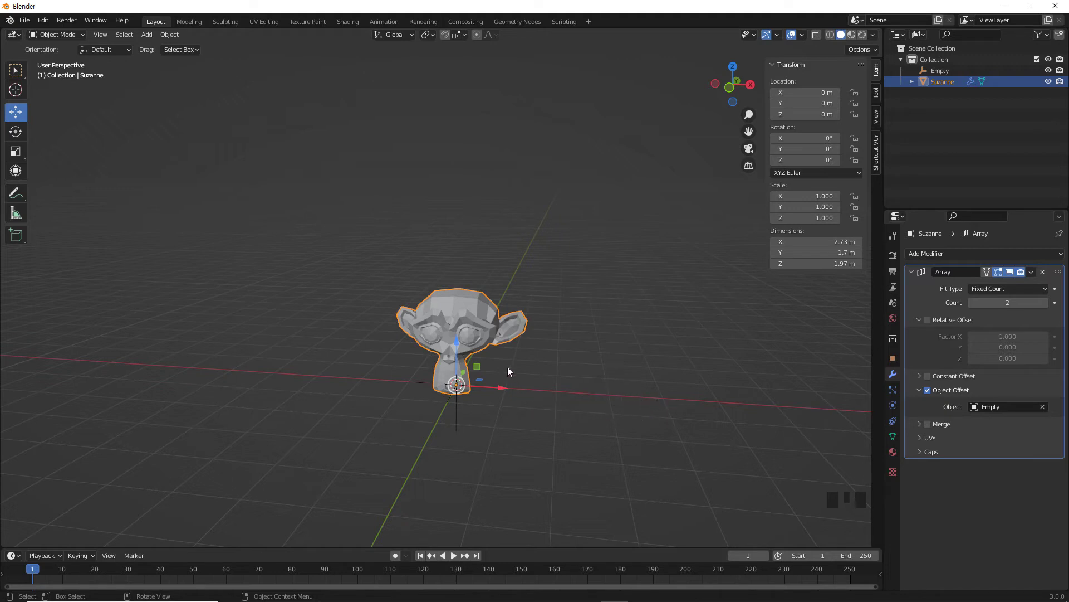
pyautogui.keyDown('shift'); pyautogui.moveTo(585, 385); pyautogui.dragTo(607, 396, button='middle'); pyautogui.keyUp('shift')
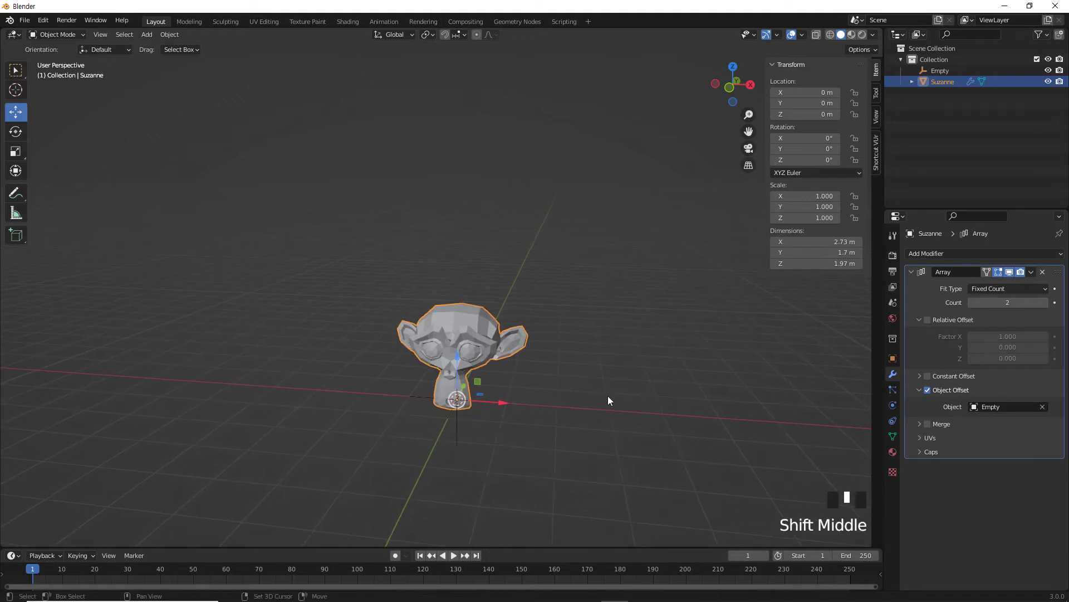
pyautogui.click(1045, 302)
pyautogui.click(1045, 303)
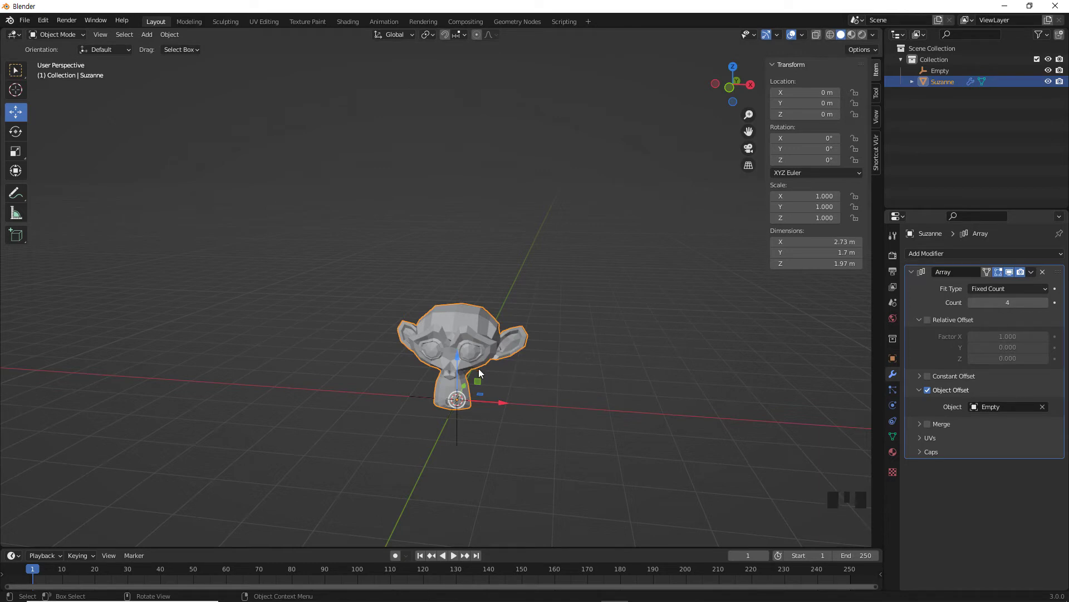
# Select the empty, raise it about 1.05 m along Z and rotate it about 33.4° around Z to twist the monkey stack.
pyautogui.click(948, 70)
pyautogui.moveTo(456, 357); pyautogui.dragTo(459, 305)
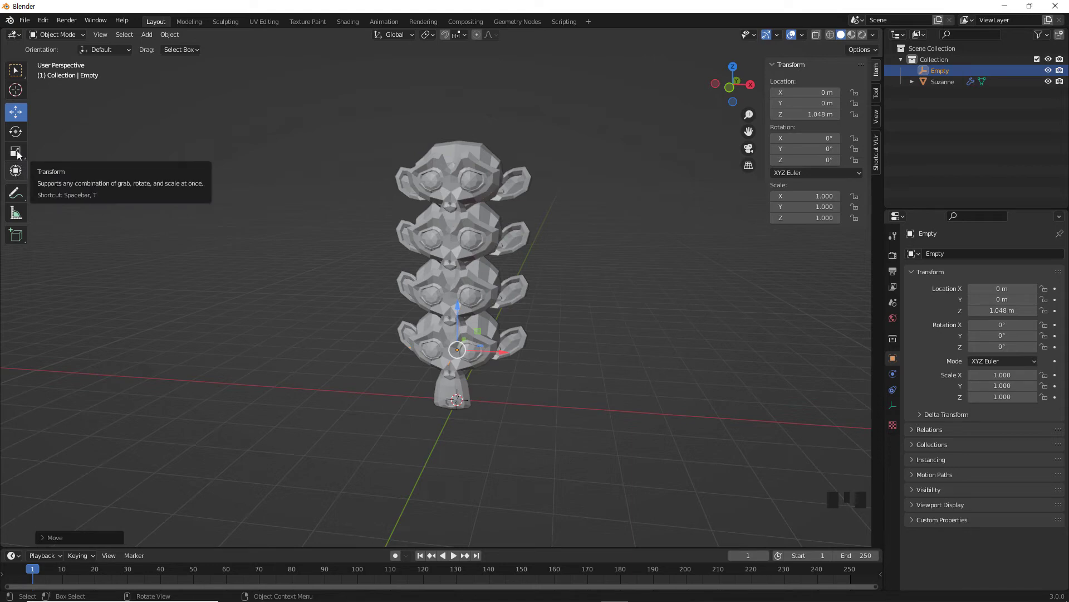
pyautogui.click(16, 131)
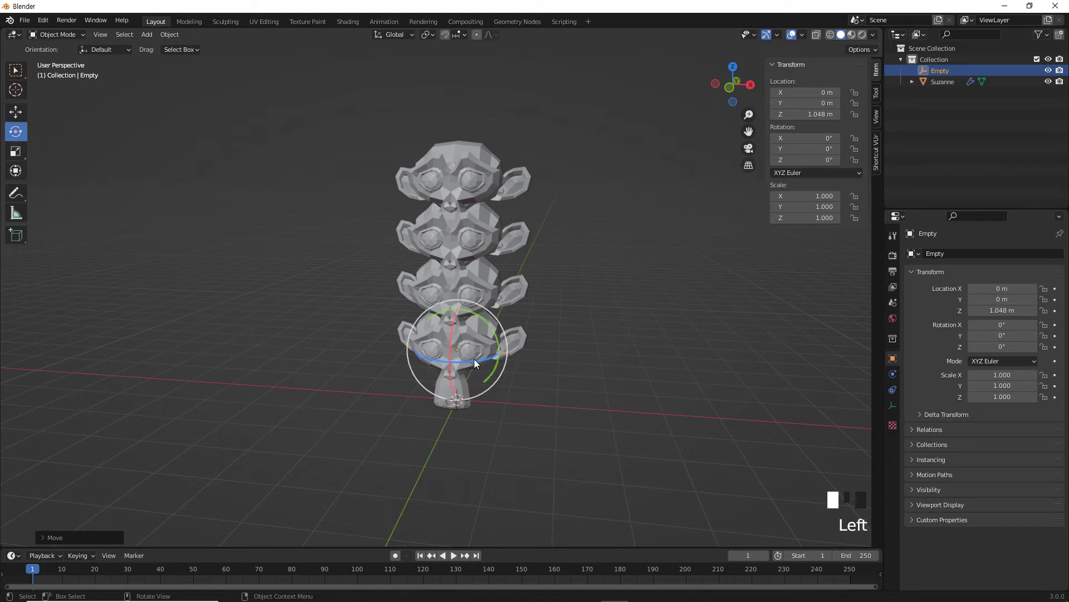
pyautogui.moveTo(473, 359); pyautogui.dragTo(563, 369)
pyautogui.moveTo(563, 369); pyautogui.dragTo(467, 343, button='middle')
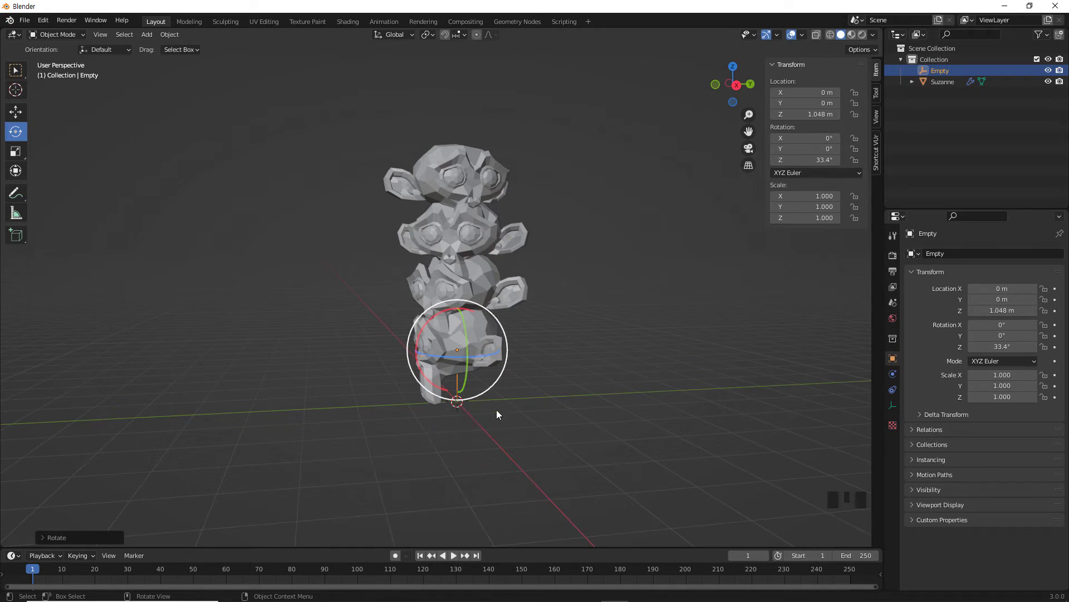
pyautogui.moveTo(615, 450); pyautogui.dragTo(699, 454, button='middle')
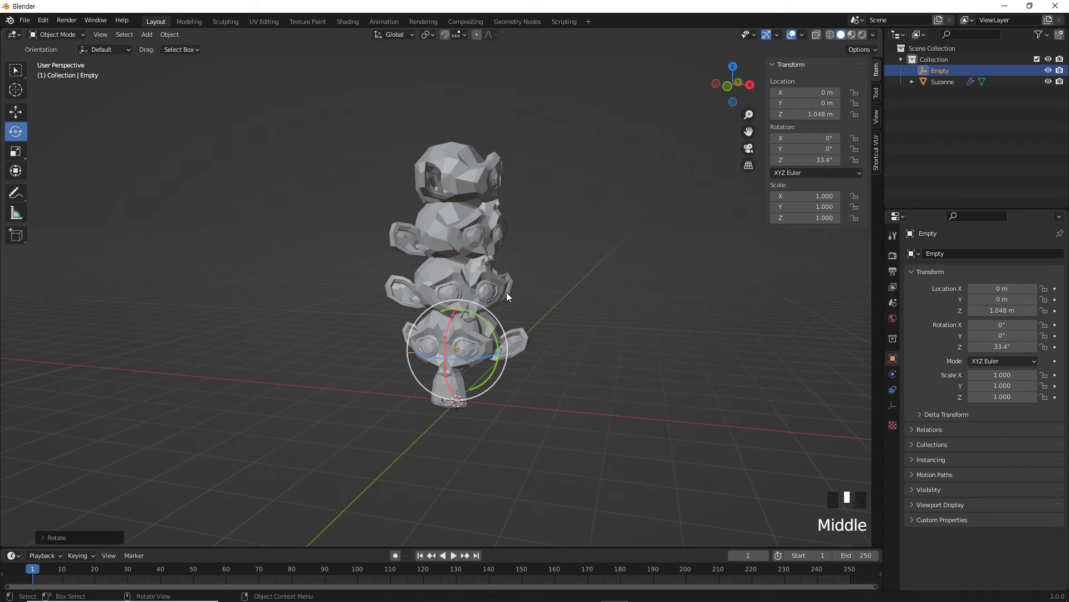
# Examine the twisted monkey stack and expand the Merge and UVs settings of its Array modifier.
pyautogui.click(549, 381)
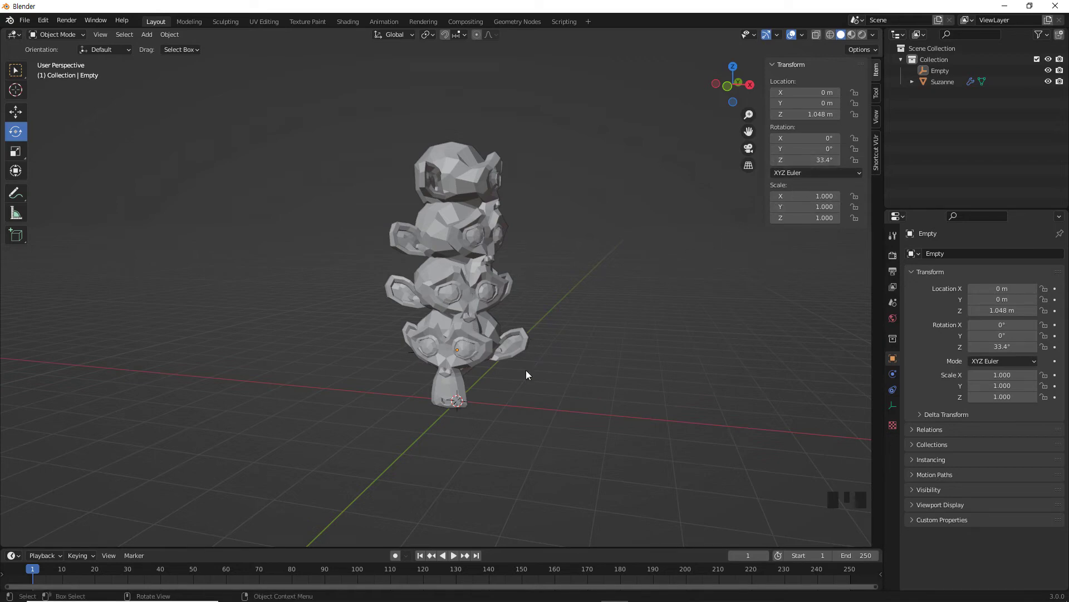
pyautogui.moveTo(544, 394)
pyautogui.mouseDown(button='middle')
pyautogui.moveTo(571, 390)
pyautogui.moveTo(559, 390)
pyautogui.mouseUp(button='middle')
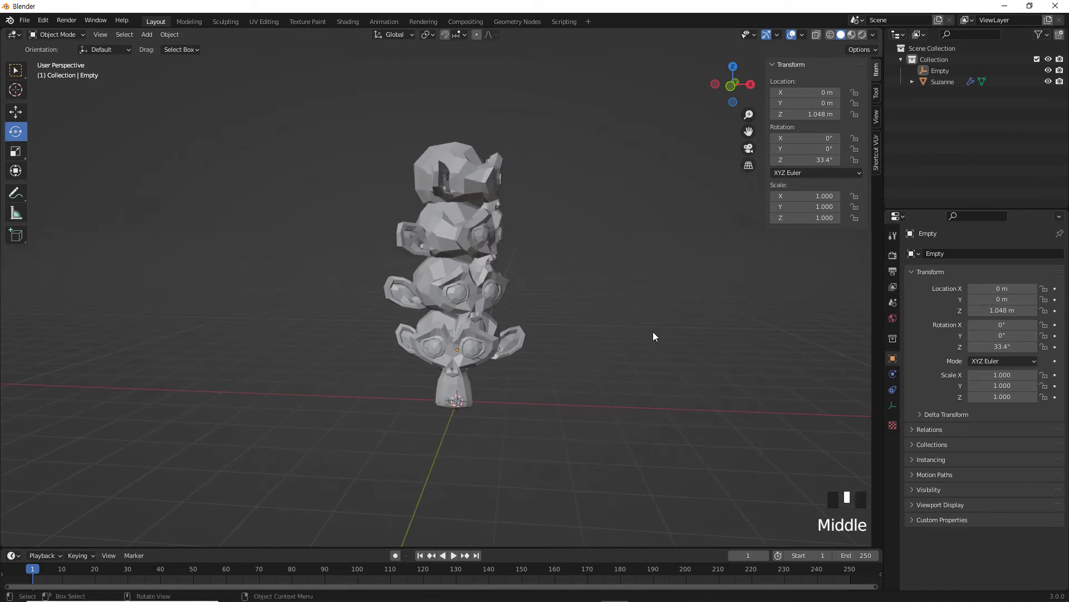
pyautogui.moveTo(653, 333); pyautogui.dragTo(646, 333, button='middle')
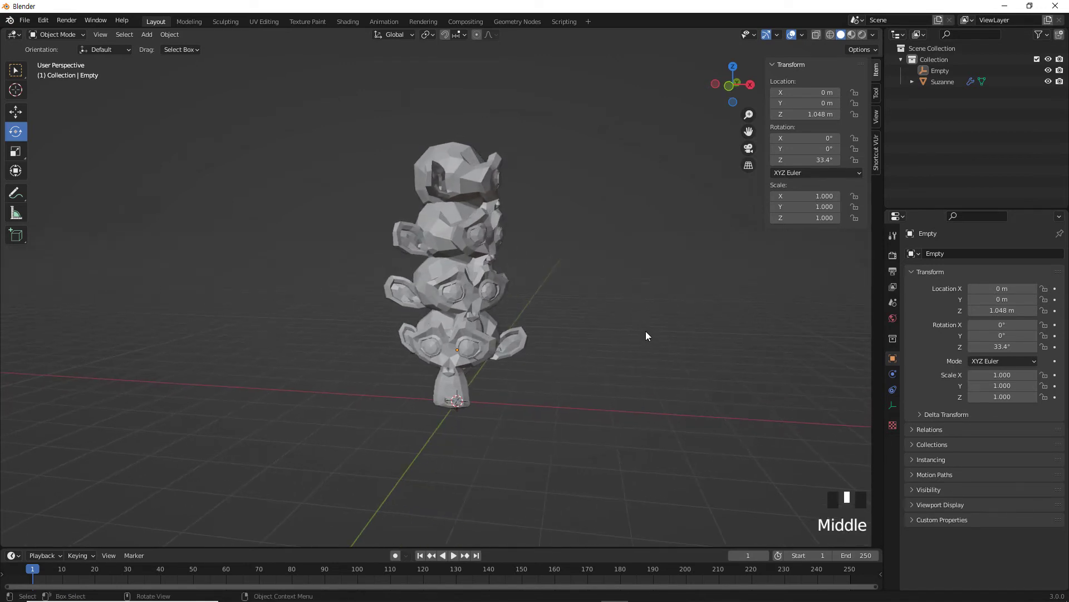
pyautogui.click(470, 185)
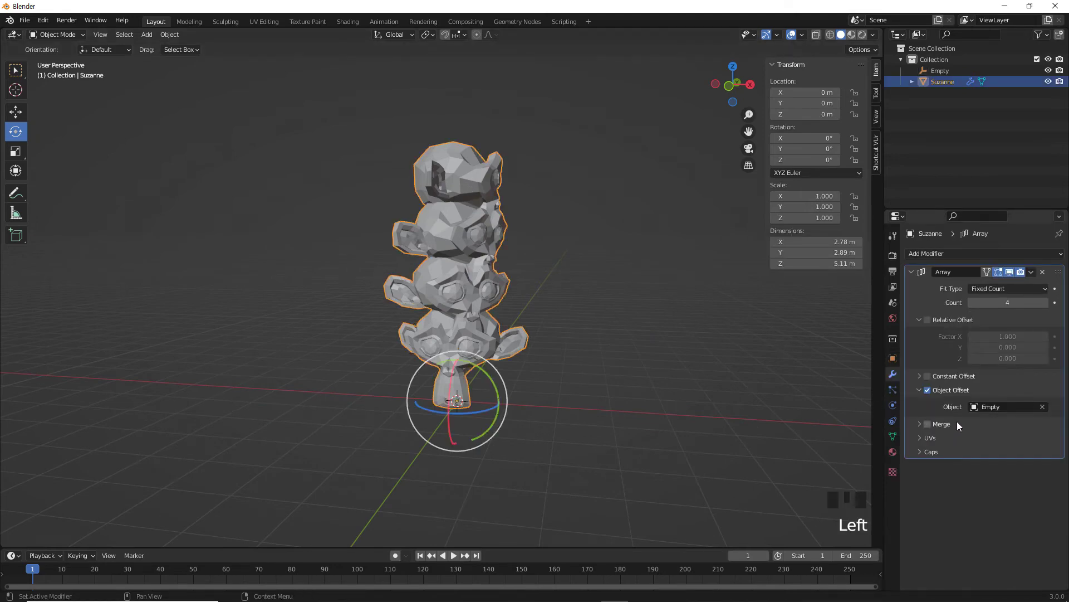
pyautogui.click(920, 424)
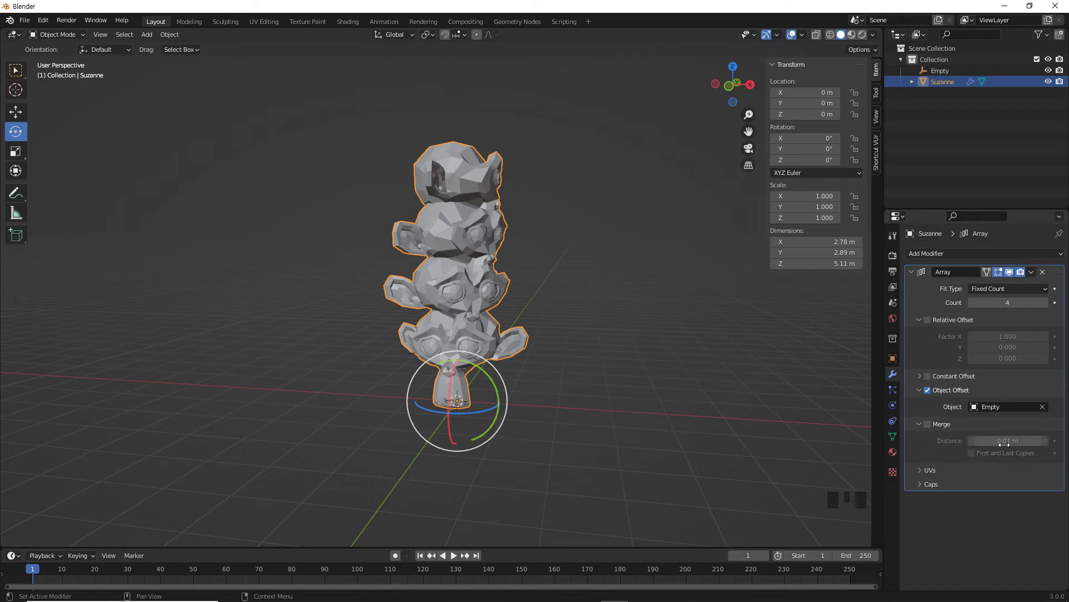
pyautogui.click(922, 469)
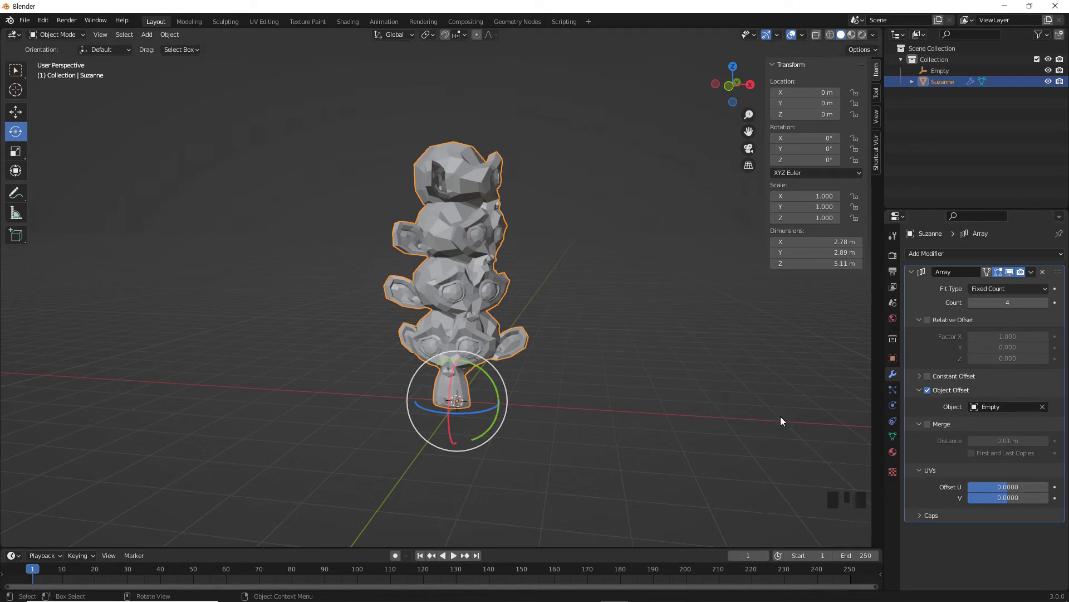
pyautogui.click(753, 419)
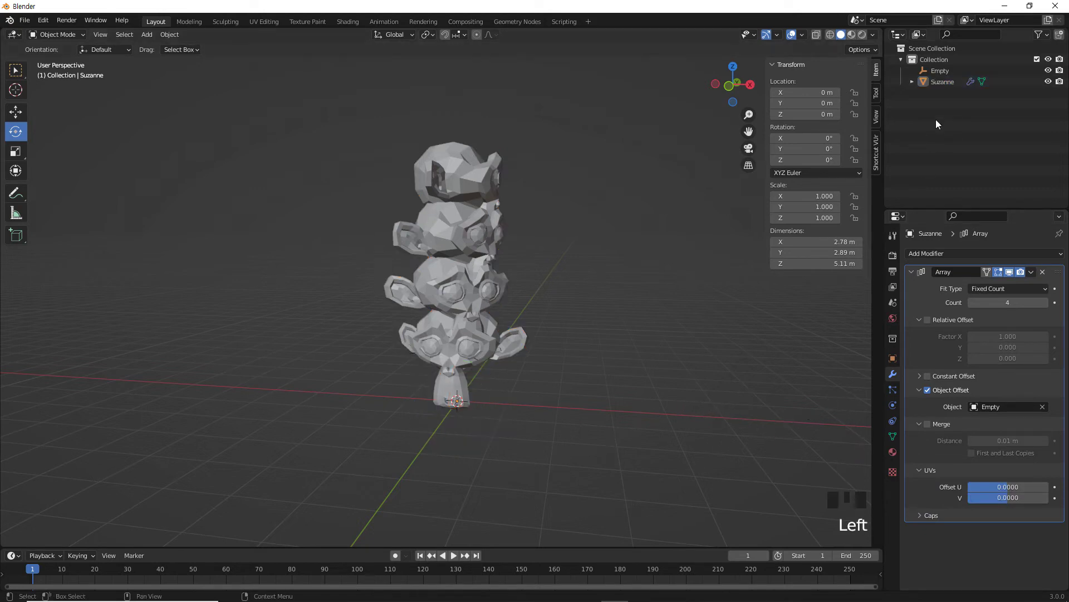
# Give the monkey head a new material with a Checker Texture as Base Color and display it in Material Preview shading.
pyautogui.click(943, 84)
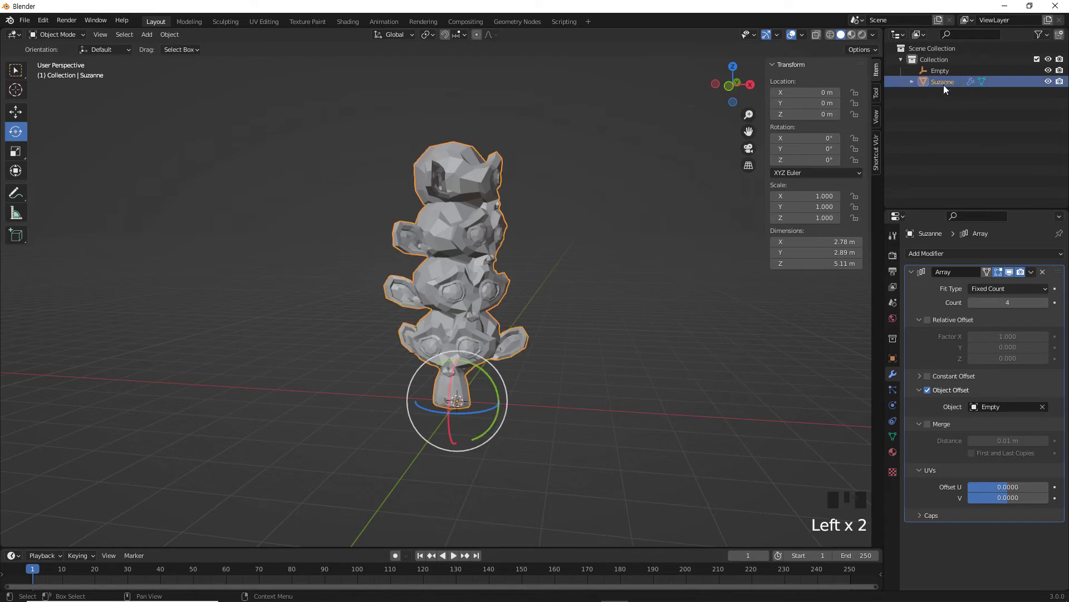
pyautogui.click(895, 451)
pyautogui.click(991, 299)
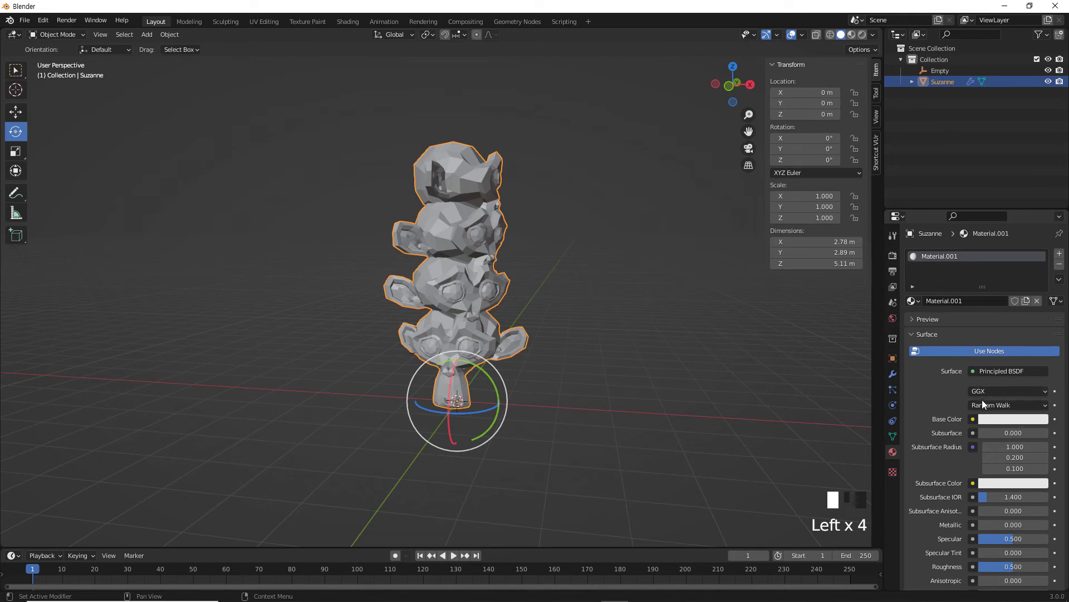
pyautogui.click(973, 419)
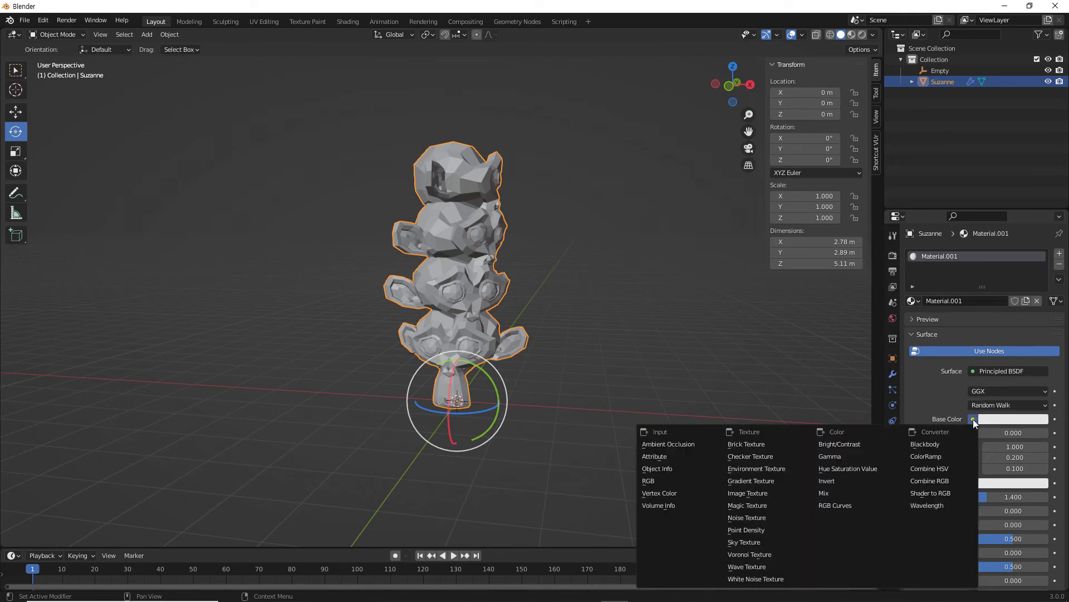
pyautogui.click(761, 456)
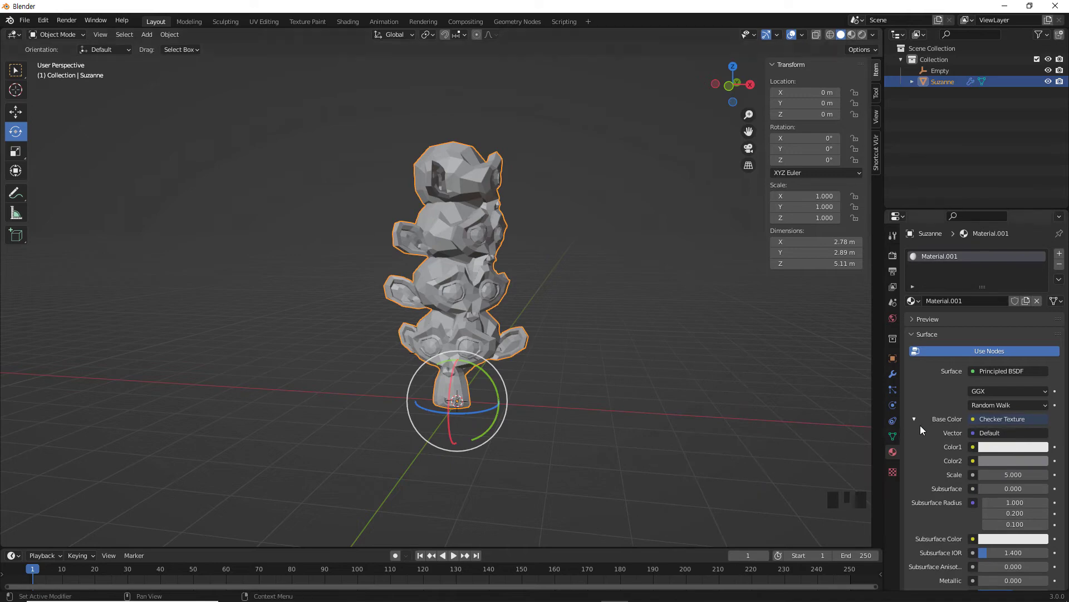
pyautogui.click(852, 34)
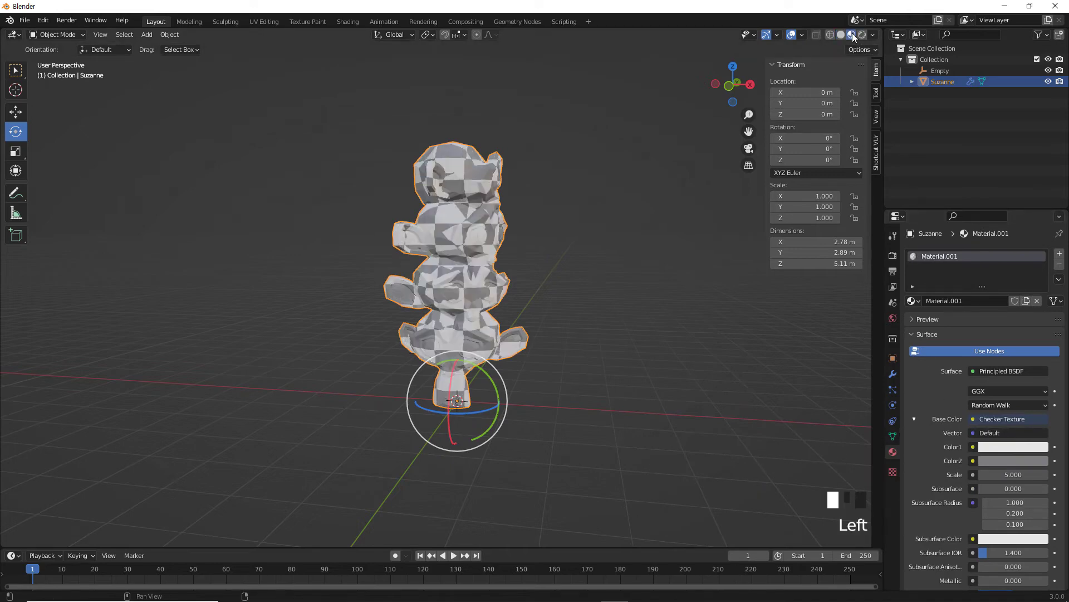
# Raise the empty along Z to about 2.21 m to space the checkered monkey heads apart vertically.
pyautogui.scroll(2, 488, 341)
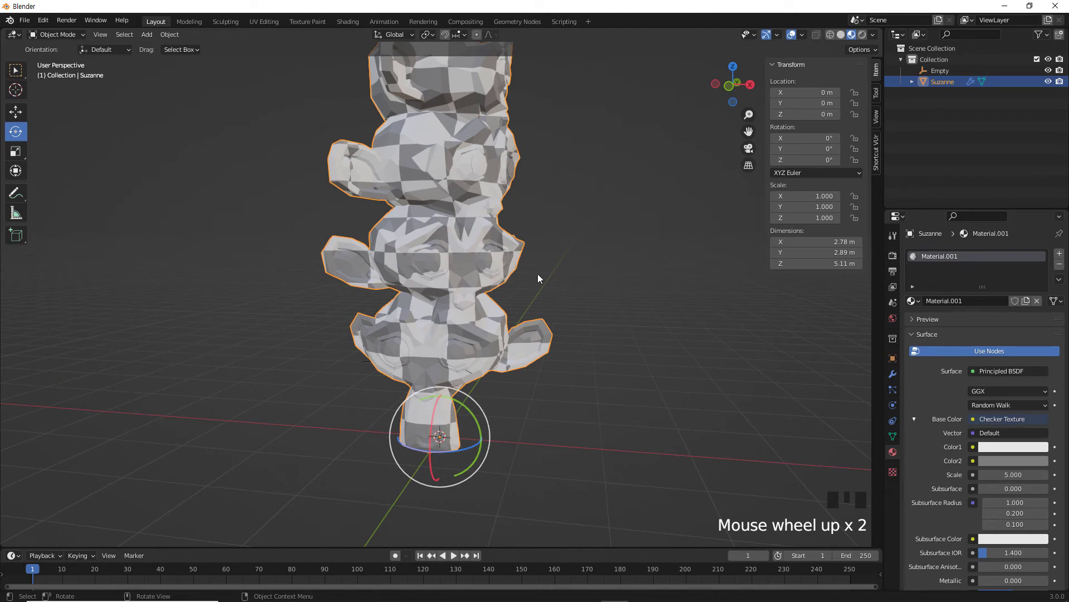
pyautogui.click(939, 71)
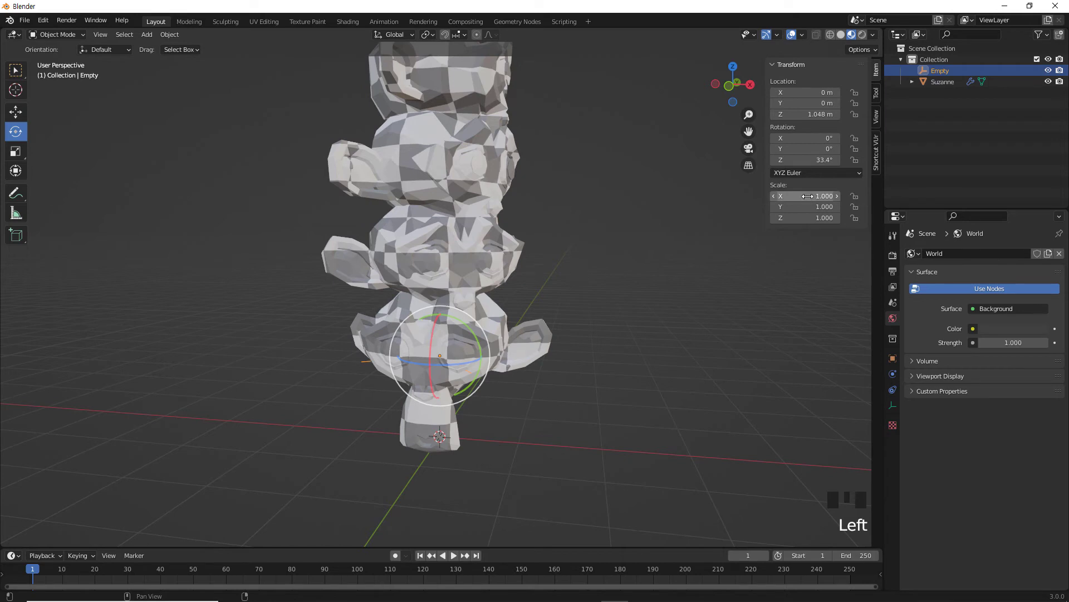
pyautogui.click(15, 112)
pyautogui.moveTo(440, 316); pyautogui.dragTo(472, 212)
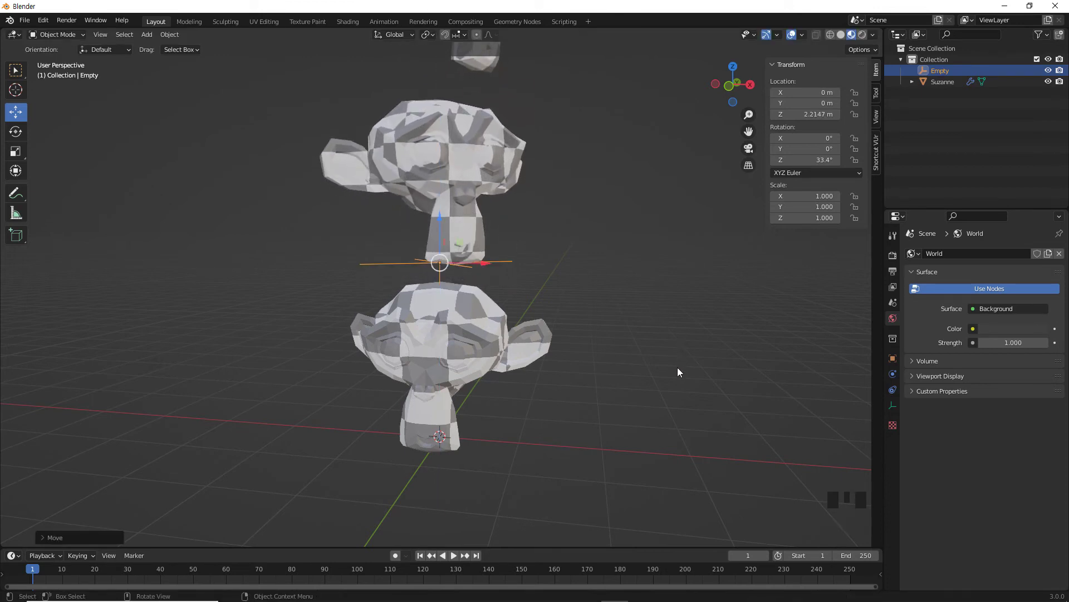
pyautogui.click(656, 376)
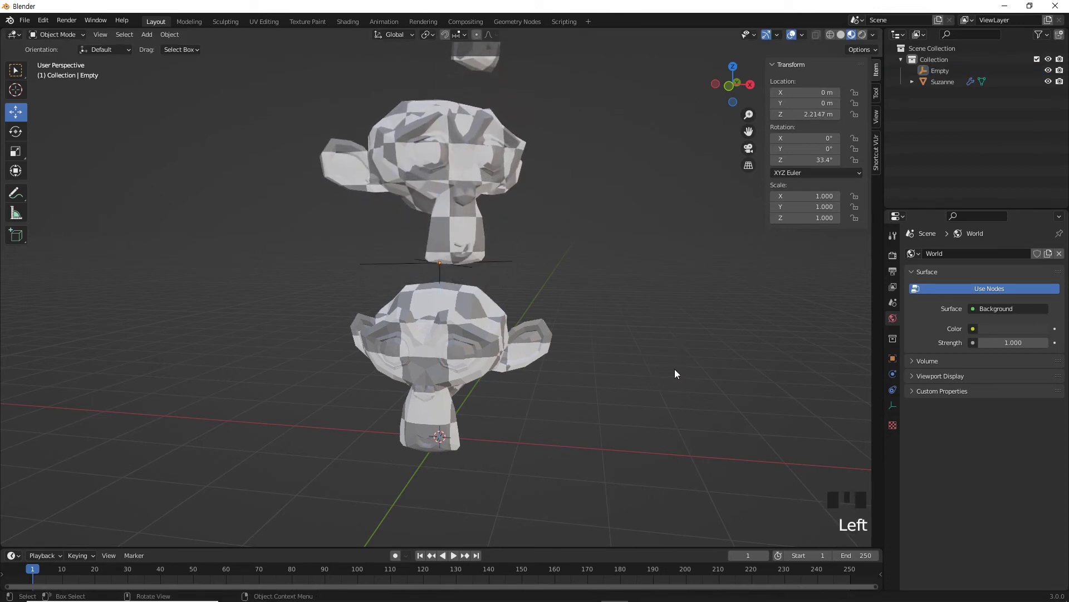
pyautogui.moveTo(674, 369); pyautogui.dragTo(663, 381, button='middle')
pyautogui.scroll(-4, 662, 381)
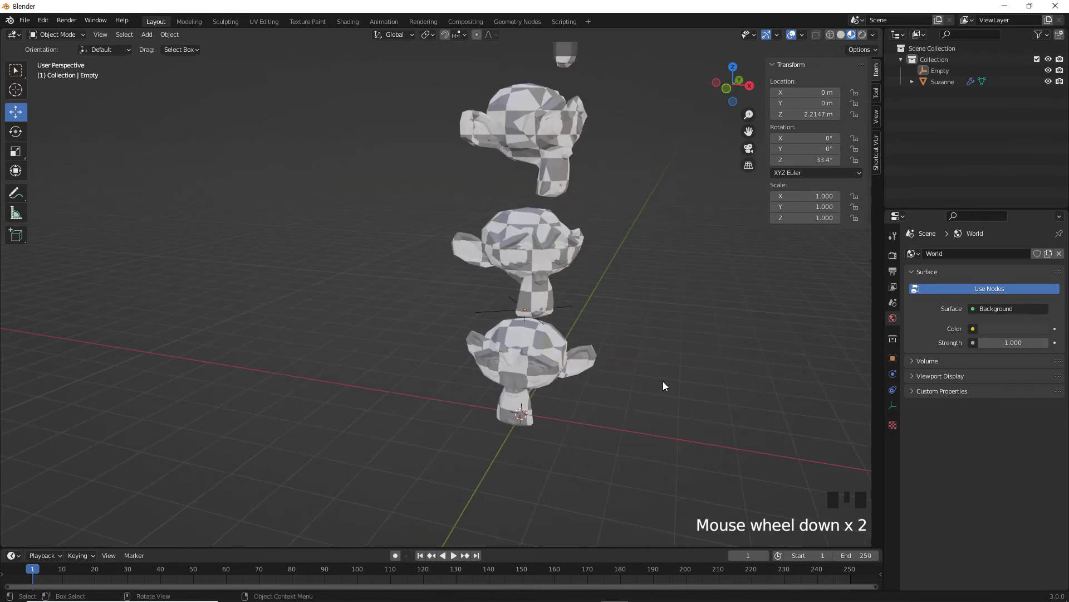
pyautogui.keyDown('shift'); pyautogui.moveTo(727, 325); pyautogui.dragTo(604, 364, button='middle'); pyautogui.keyUp('shift')
pyautogui.scroll(2, 560, 337)
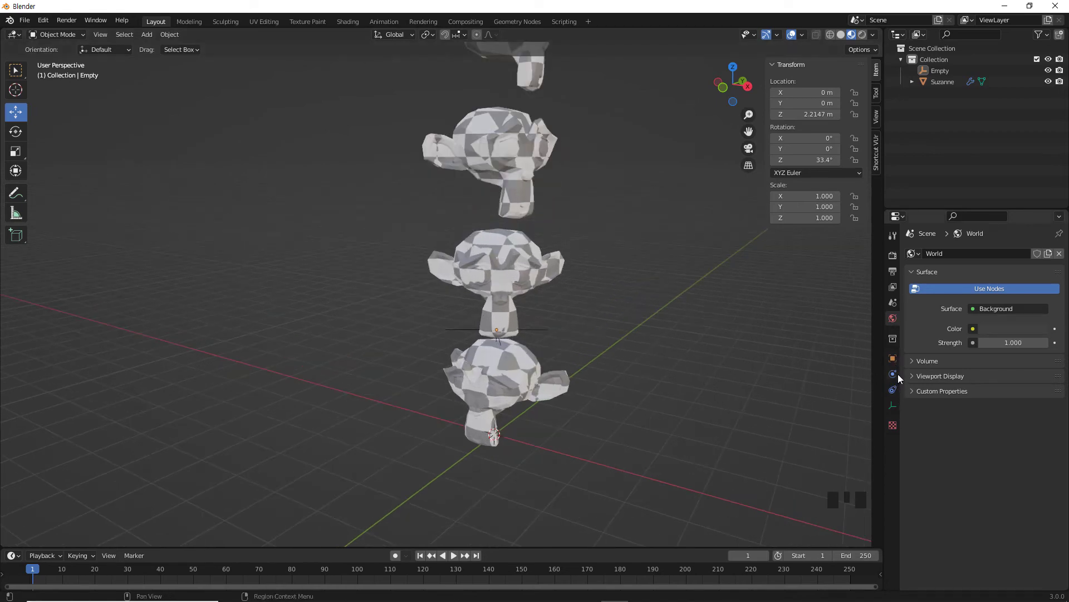
# Set the UV Offset U of the monkey's Array modifier to about 0.2993 and increase its count.
pyautogui.click(944, 83)
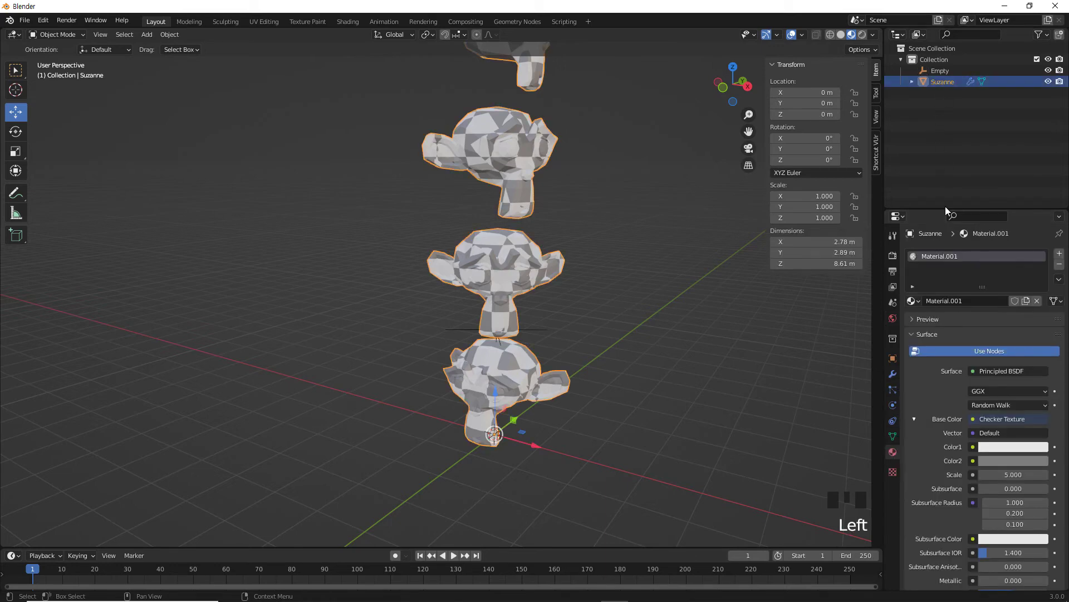
pyautogui.click(894, 375)
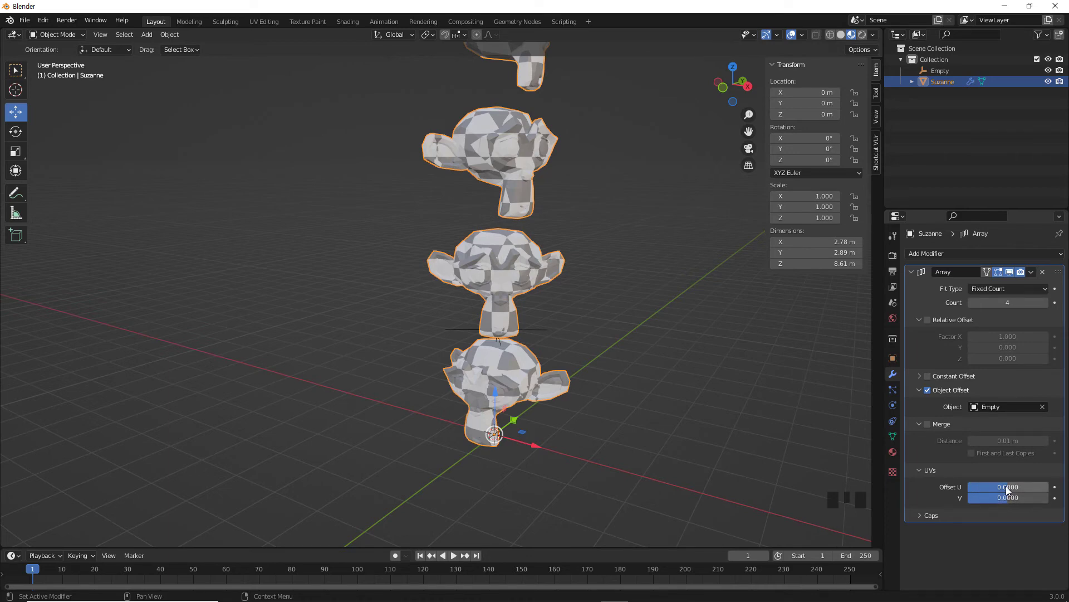
pyautogui.moveTo(1006, 486); pyautogui.dragTo(1023, 485)
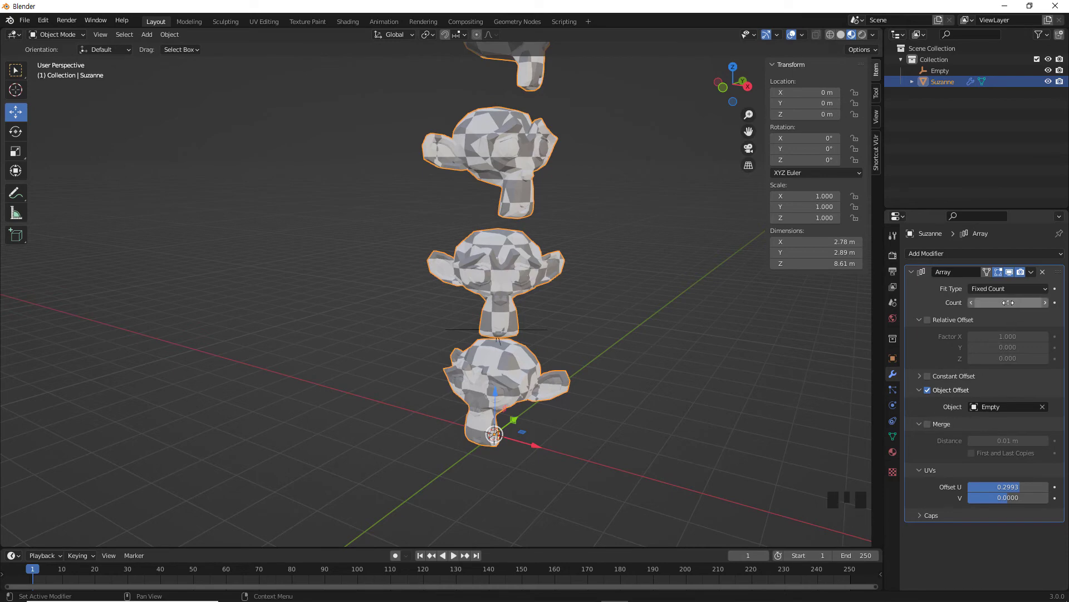
pyautogui.moveTo(1010, 303); pyautogui.dragTo(1036, 303)
pyautogui.moveTo(527, 427); pyautogui.dragTo(543, 429, button='middle')
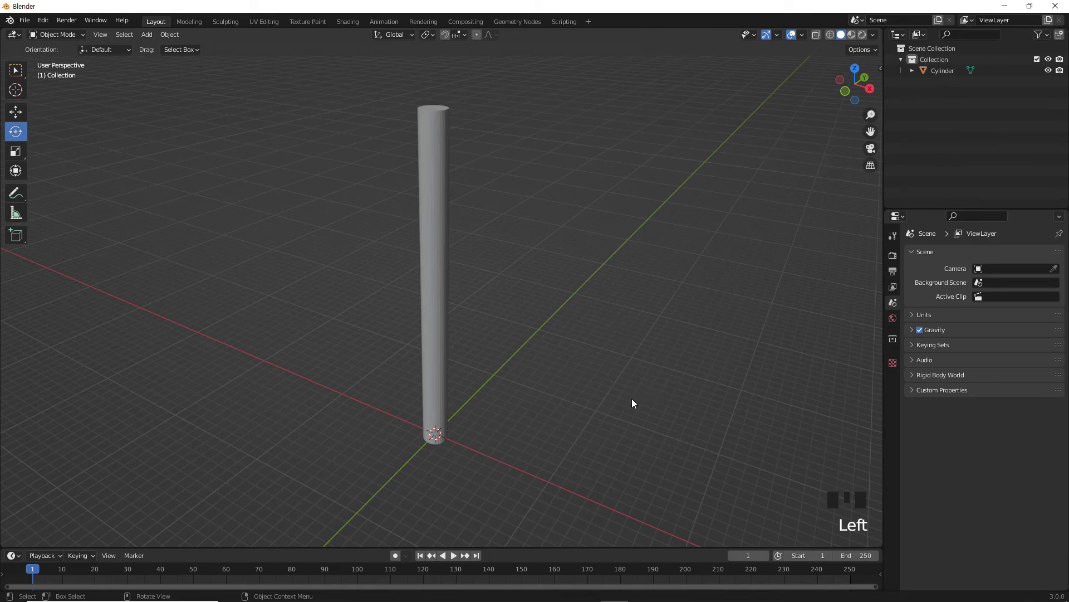
# Add a cube mesh at the base of the tall cylinder.
pyautogui.keyDown('shift'); pyautogui.moveTo(633, 402); pyautogui.dragTo(576, 357, button='middle'); pyautogui.keyUp('shift')
pyautogui.scroll(-2, 630, 372)
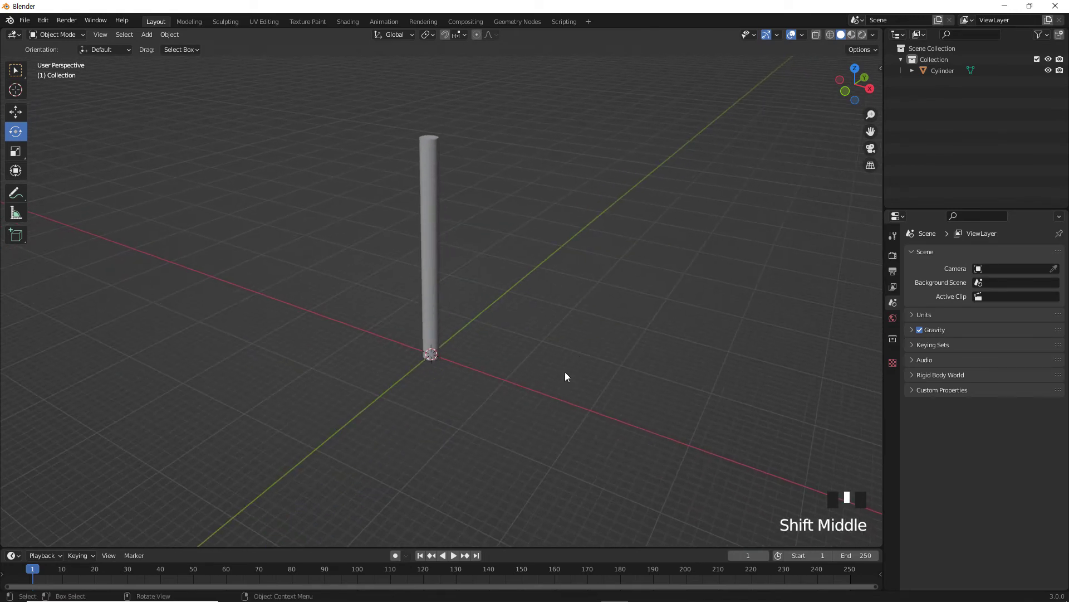
pyautogui.hotkey('shift', 'a')
pyautogui.moveTo(564, 257)
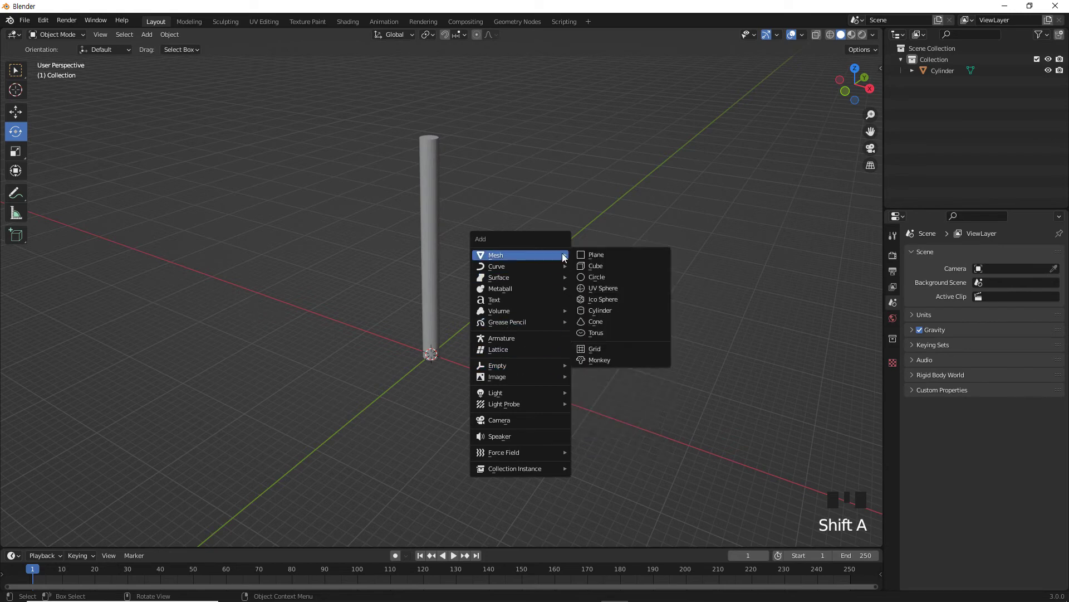
pyautogui.click(597, 266)
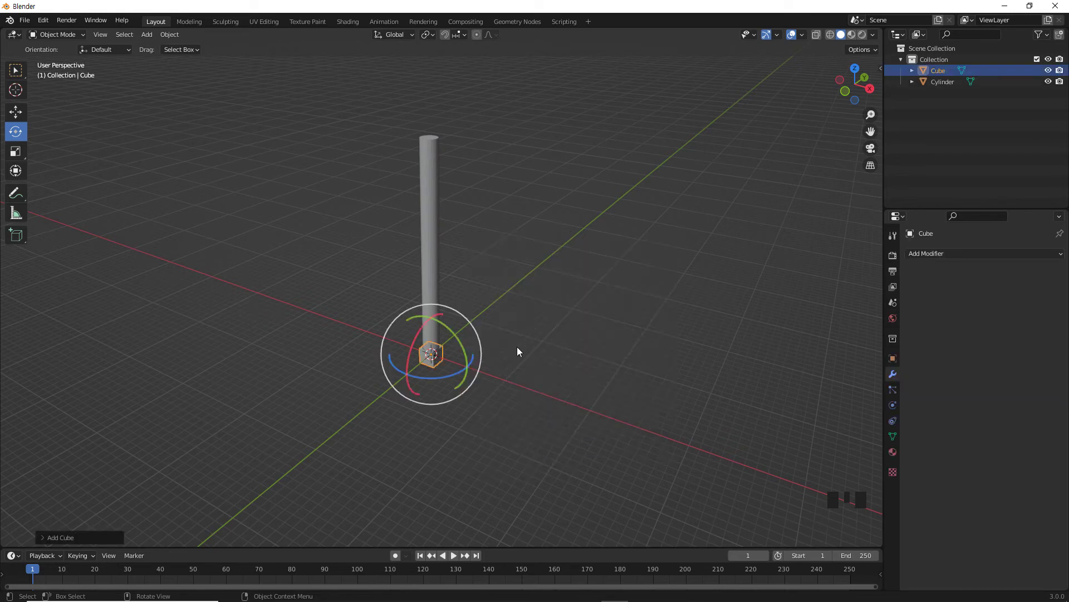
# Scale the cube longer along X and much thinner along Z to form a flat plank.
pyautogui.press('space')
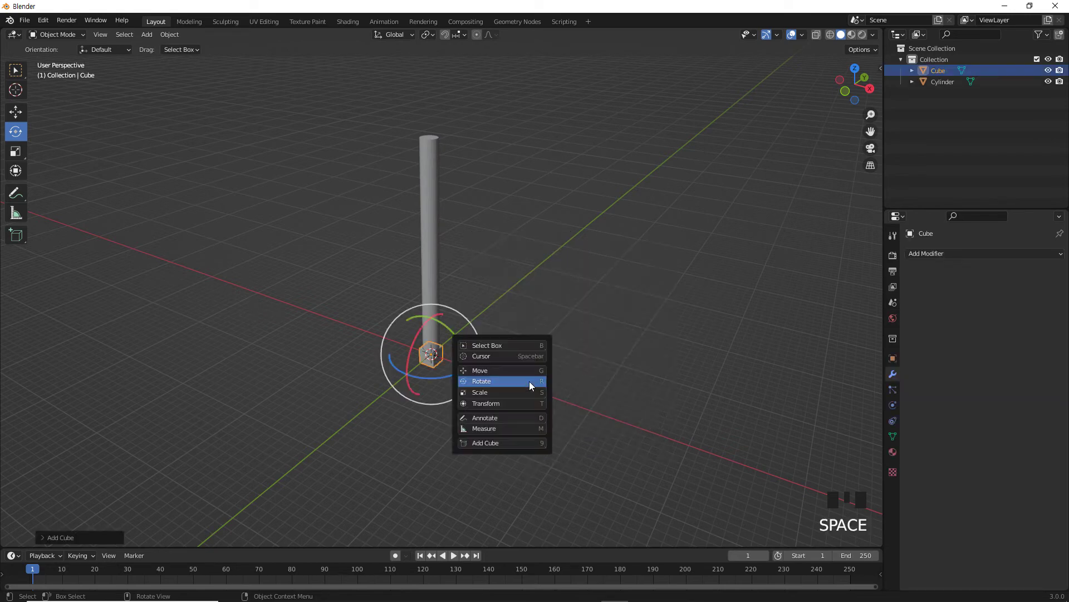
pyautogui.click(508, 392)
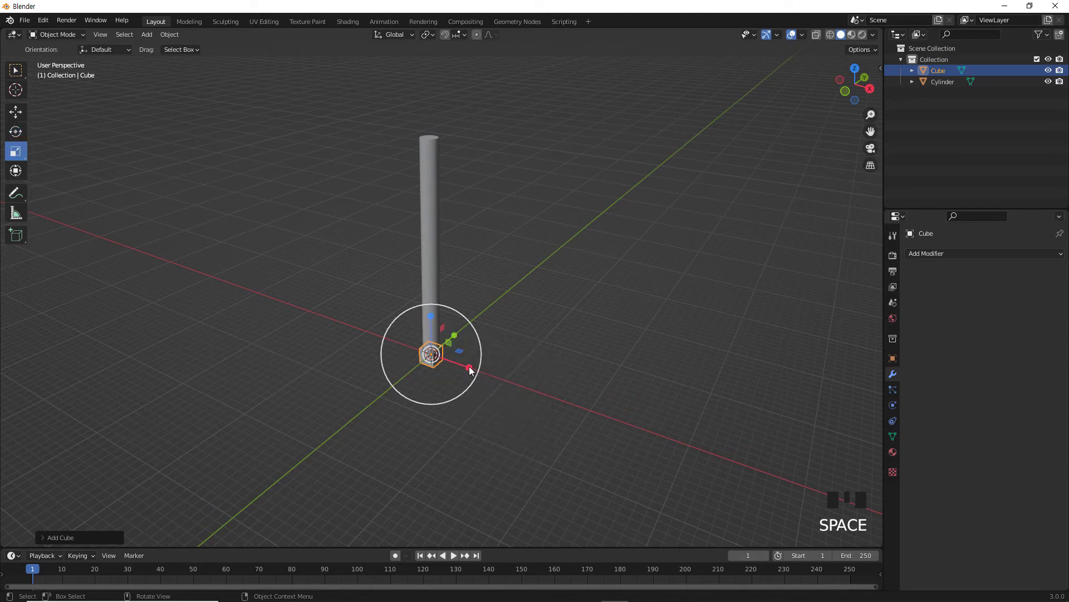
pyautogui.moveTo(474, 371); pyautogui.dragTo(678, 455)
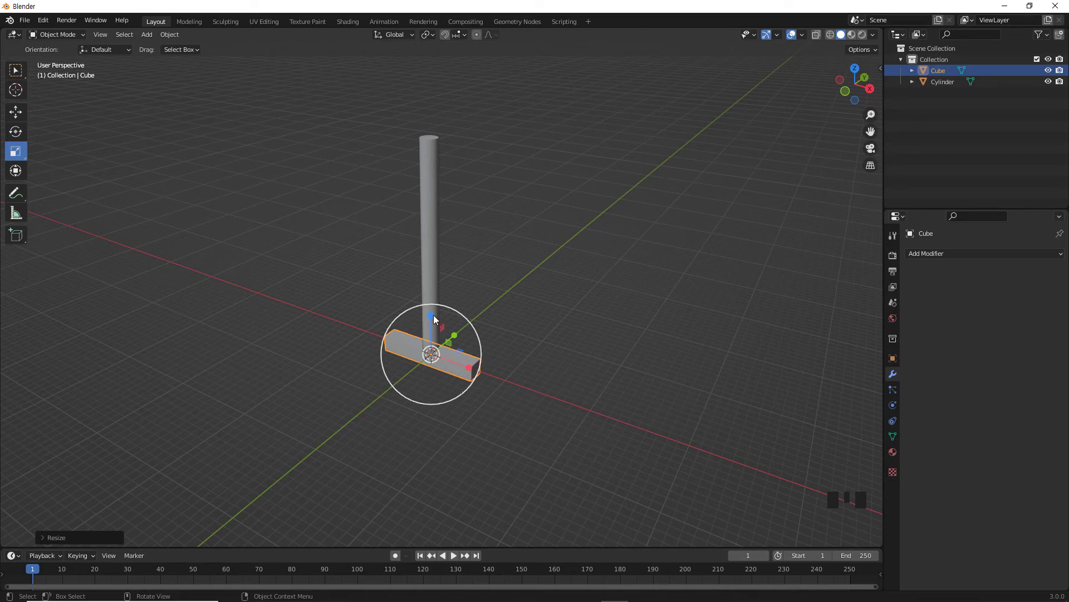
pyautogui.moveTo(432, 316); pyautogui.dragTo(439, 341)
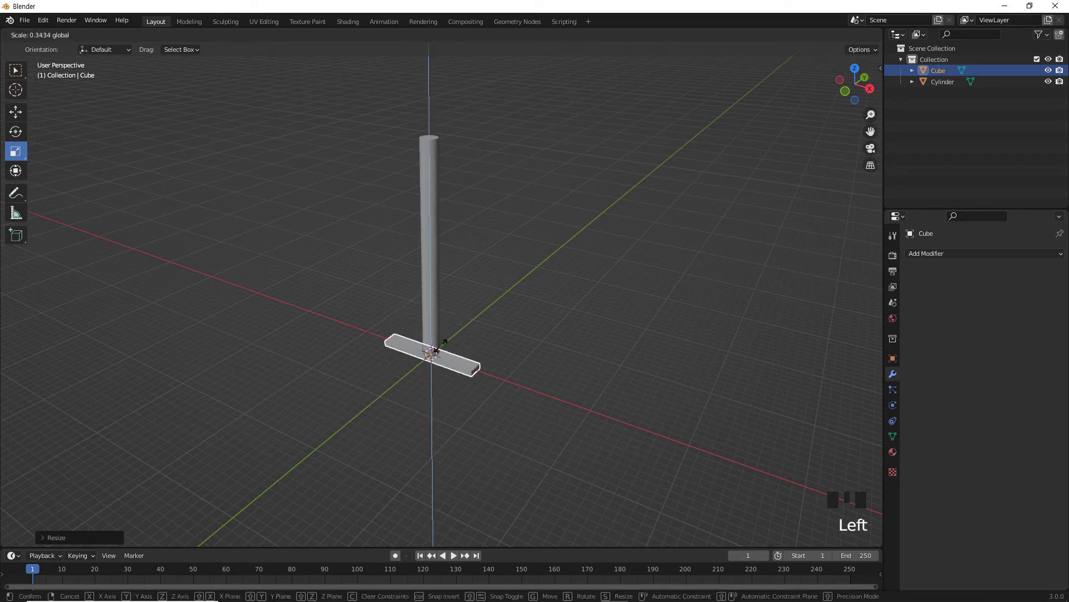
pyautogui.scroll(4, 441, 371)
pyautogui.scroll(1, 440, 370)
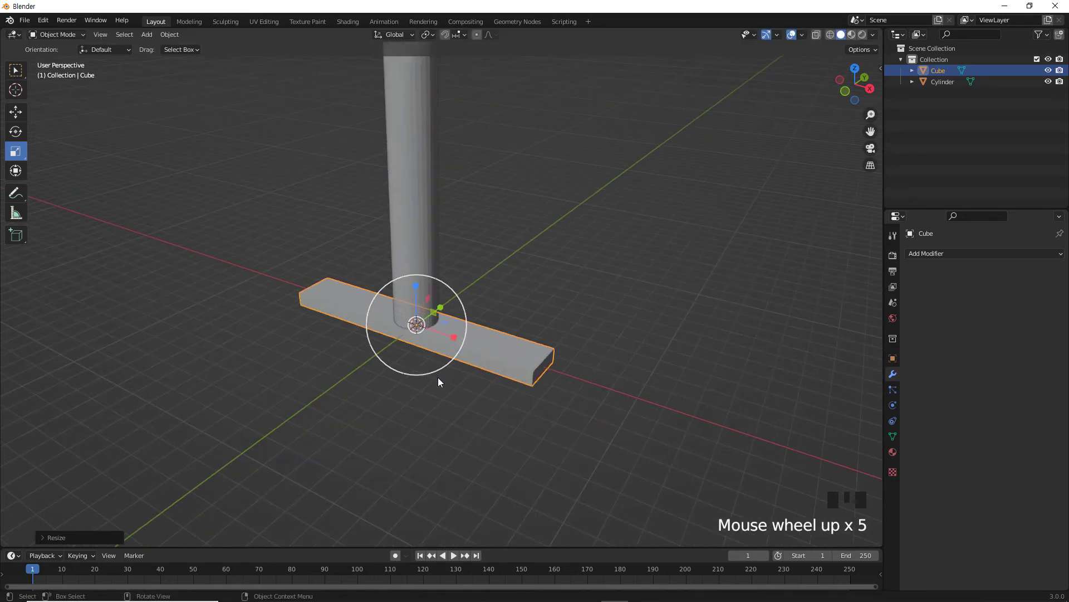
pyautogui.moveTo(438, 377); pyautogui.dragTo(419, 285, button='middle')
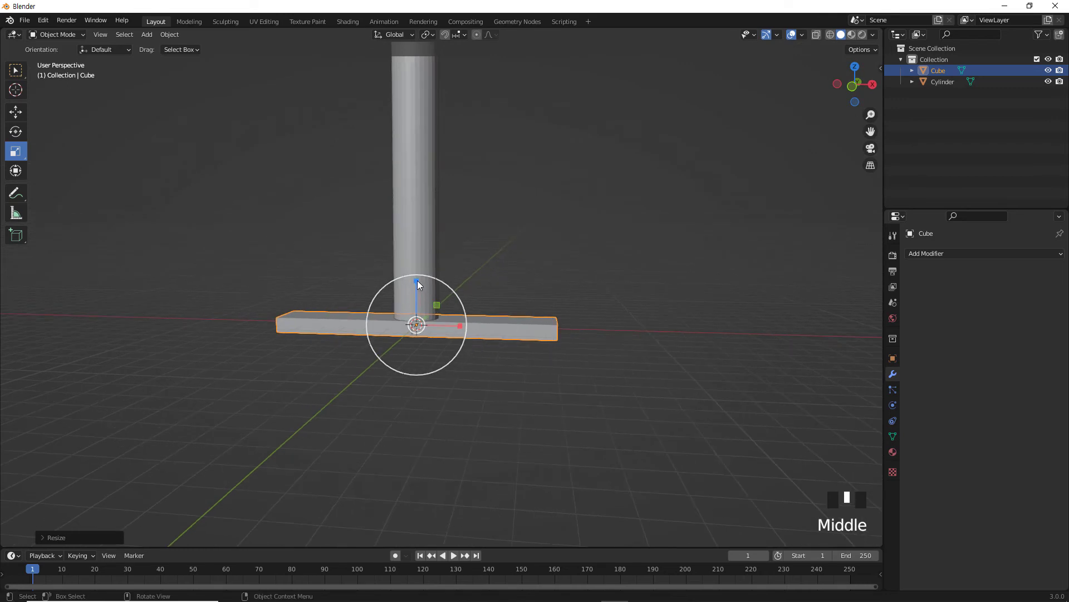
pyautogui.moveTo(417, 281); pyautogui.dragTo(424, 312)
# Move the plank outward along X until only its inner end sits inside the cylinder's base, checking it from the front.
pyautogui.press('space')
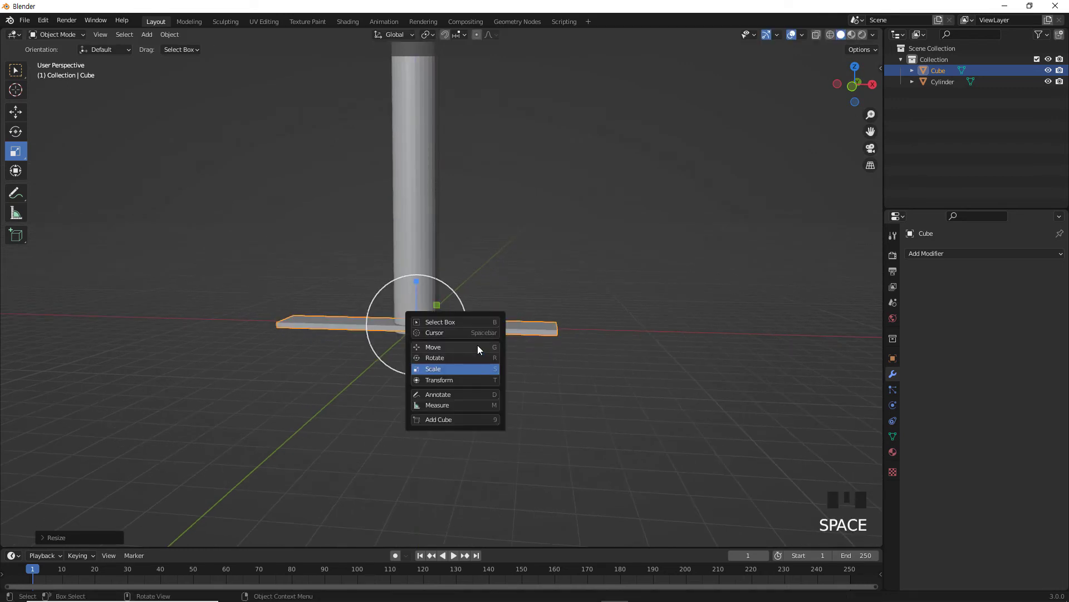
pyautogui.click(477, 348)
pyautogui.moveTo(461, 325); pyautogui.dragTo(594, 333)
pyautogui.press('KP_1')
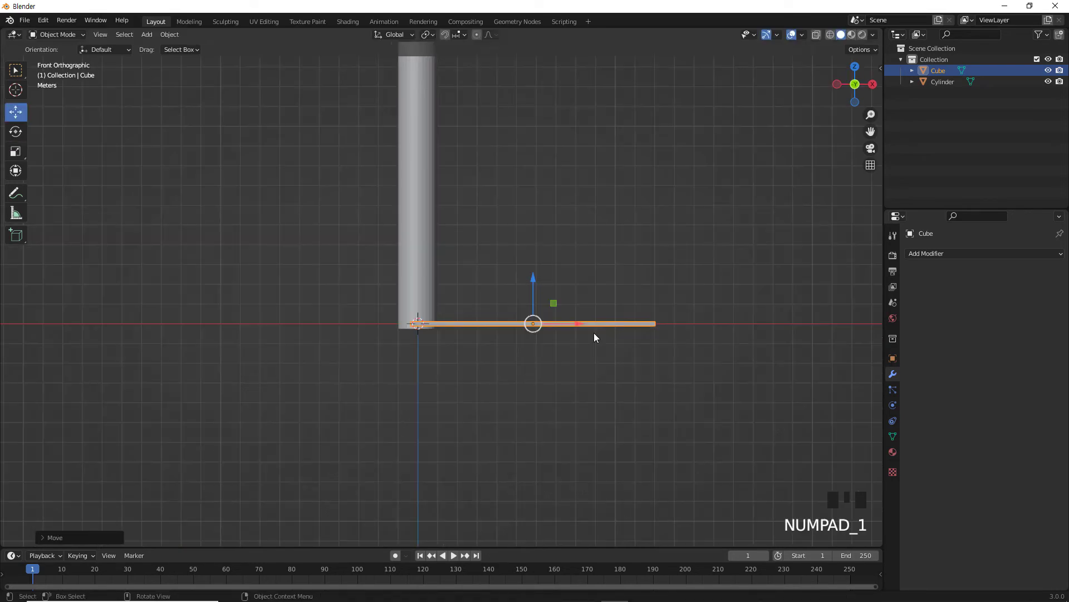
pyautogui.scroll(4, 436, 313)
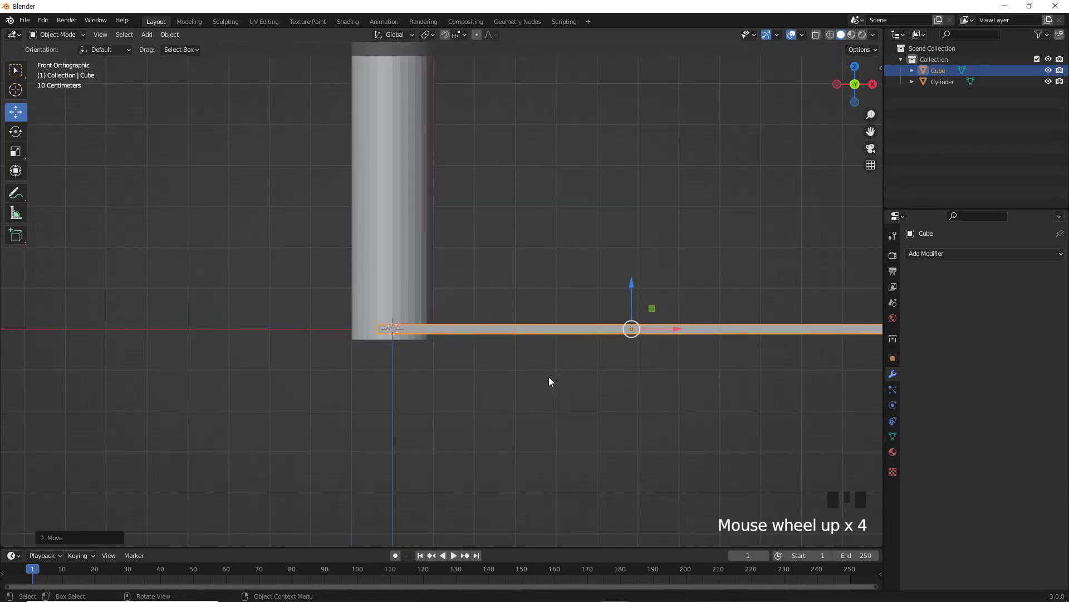
pyautogui.scroll(-3, 549, 377)
pyautogui.moveTo(556, 392); pyautogui.dragTo(557, 394, button='middle')
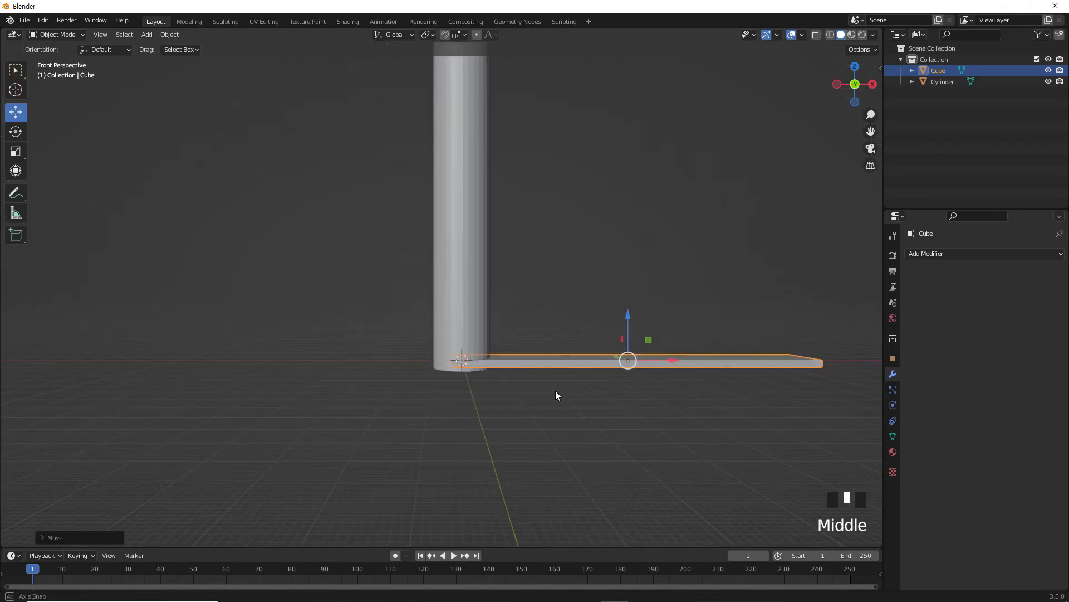
# Show the sidebar, keep the plank selected, and restrict its transforms to affect only origins.
pyautogui.press('n')
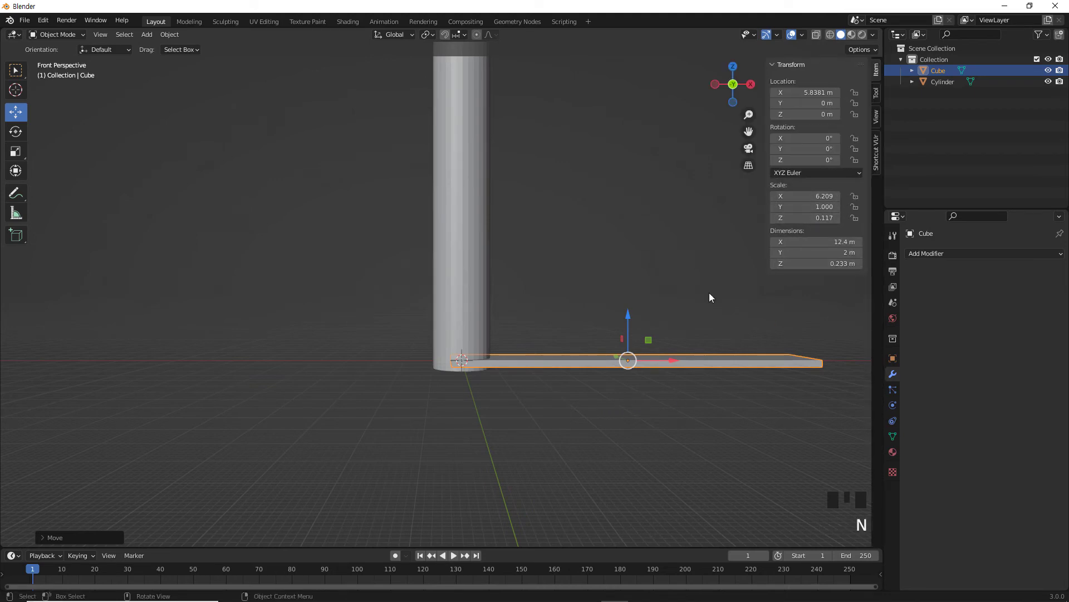
pyautogui.keyDown('shift'); pyautogui.moveTo(680, 312); pyautogui.dragTo(550, 298, button='middle'); pyautogui.keyUp('shift')
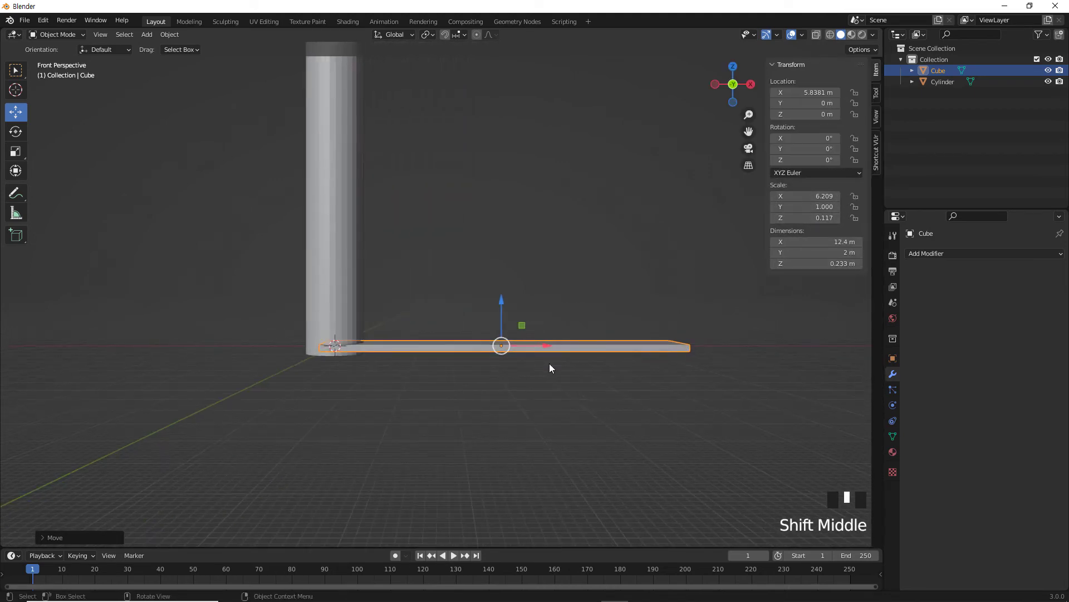
pyautogui.scroll(-2, 548, 366)
pyautogui.moveTo(543, 374); pyautogui.dragTo(525, 399, button='middle')
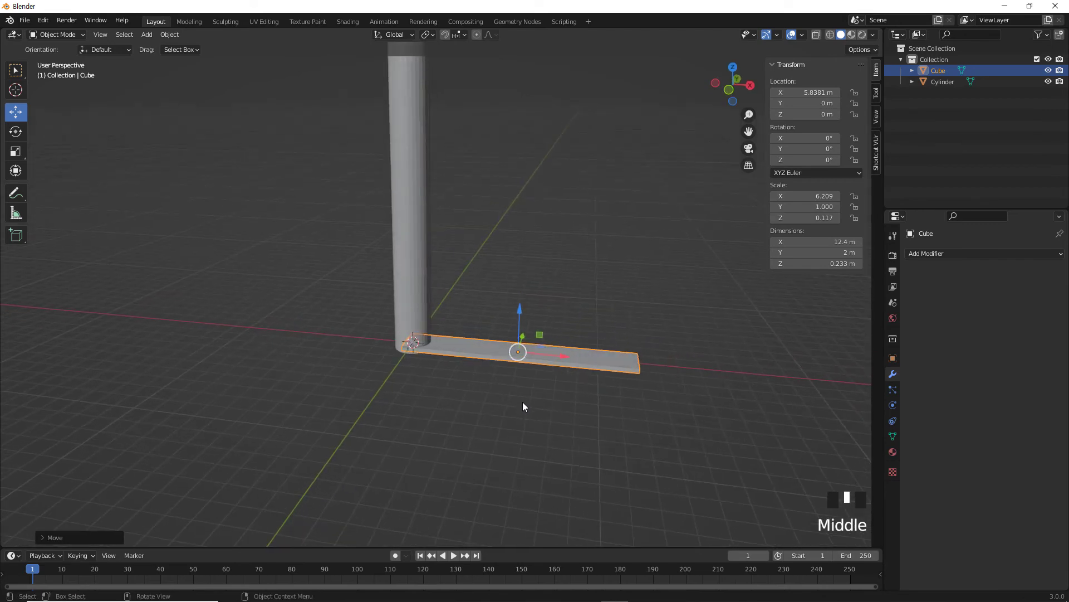
pyautogui.click(523, 402)
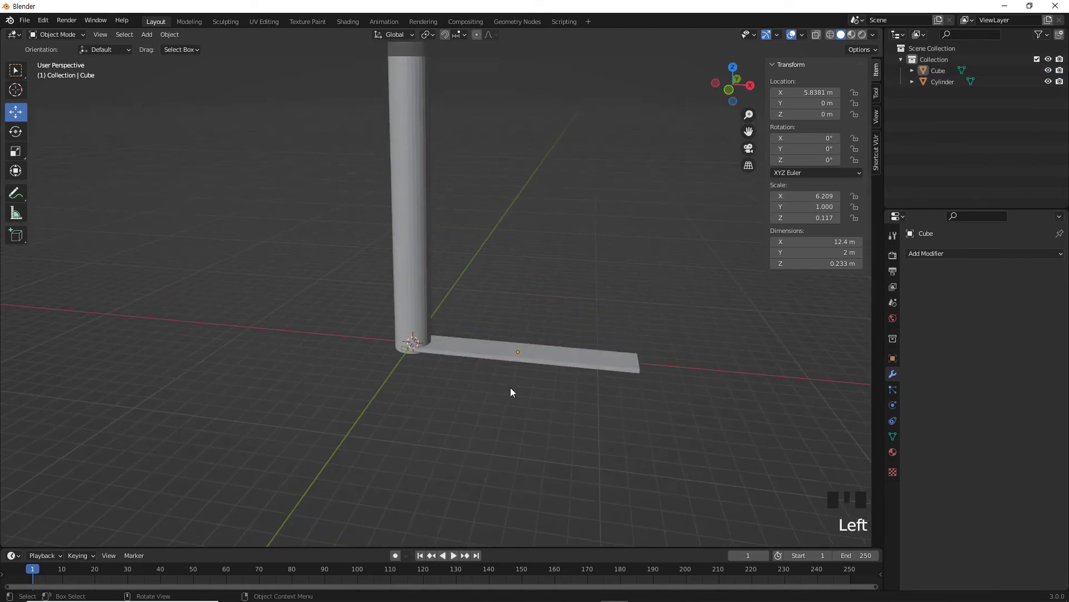
pyautogui.click(544, 351)
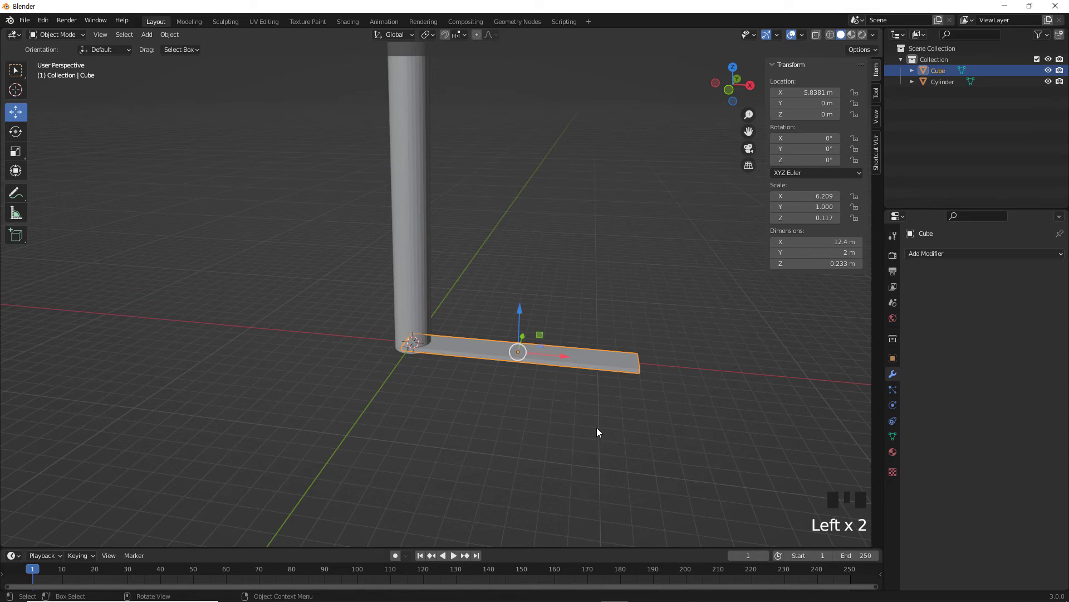
pyautogui.moveTo(597, 432); pyautogui.dragTo(608, 419, button='middle')
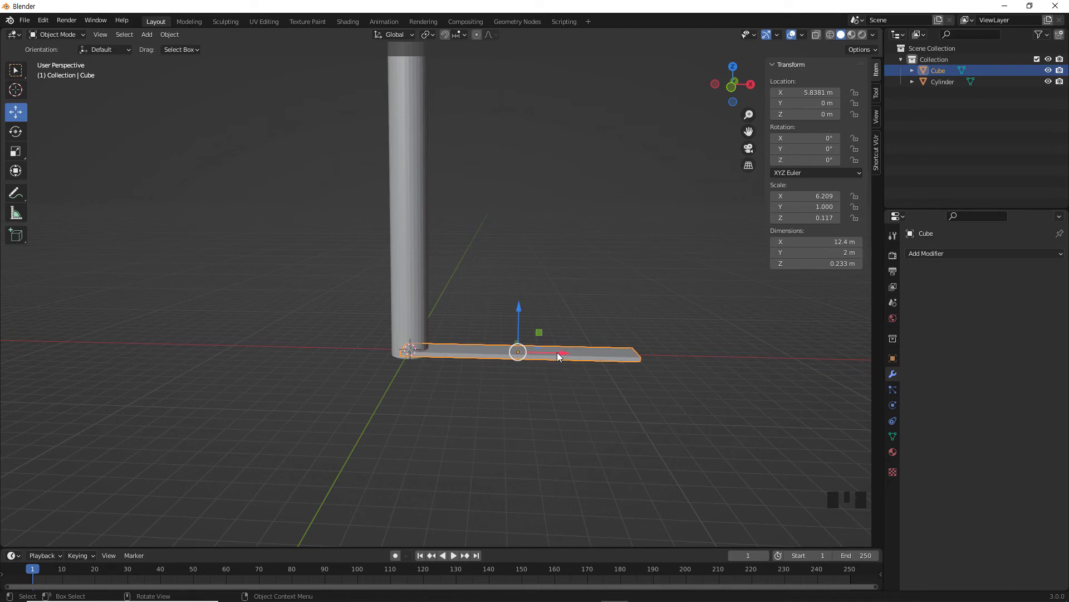
pyautogui.click(880, 72)
pyautogui.click(879, 69)
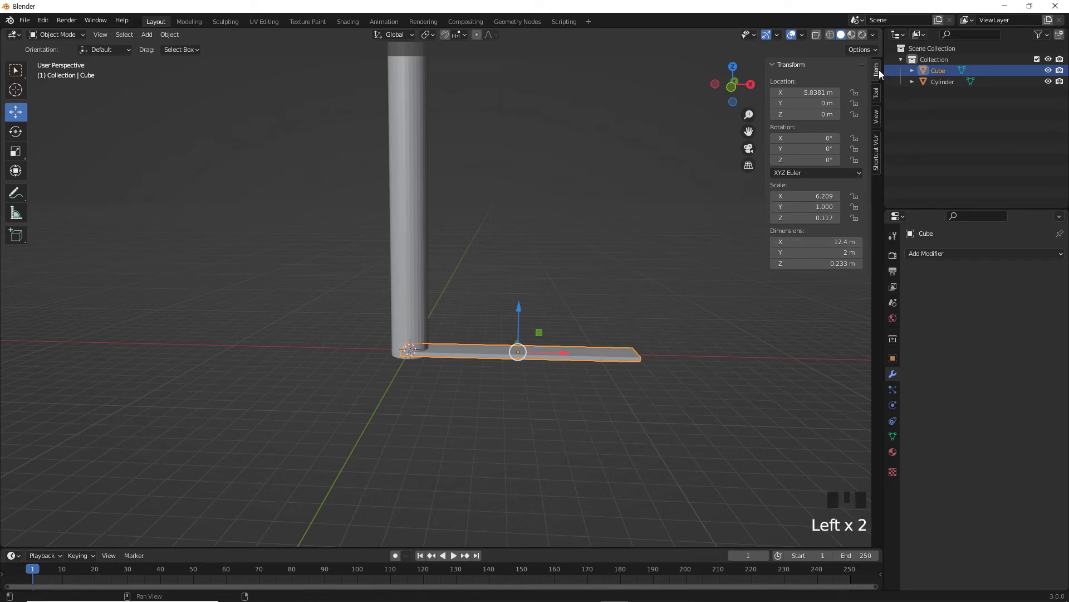
pyautogui.click(876, 93)
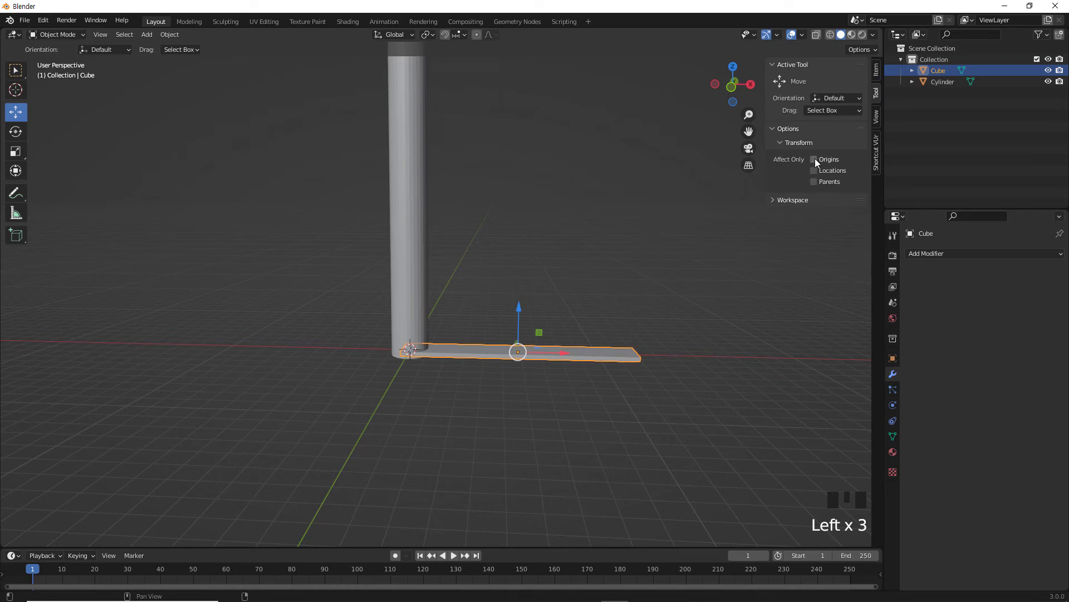
pyautogui.click(815, 159)
# Move the plank's origin along X to the cylinder's center, aligning it in front view, and turn off the origins-only restriction.
pyautogui.scroll(3, 522, 362)
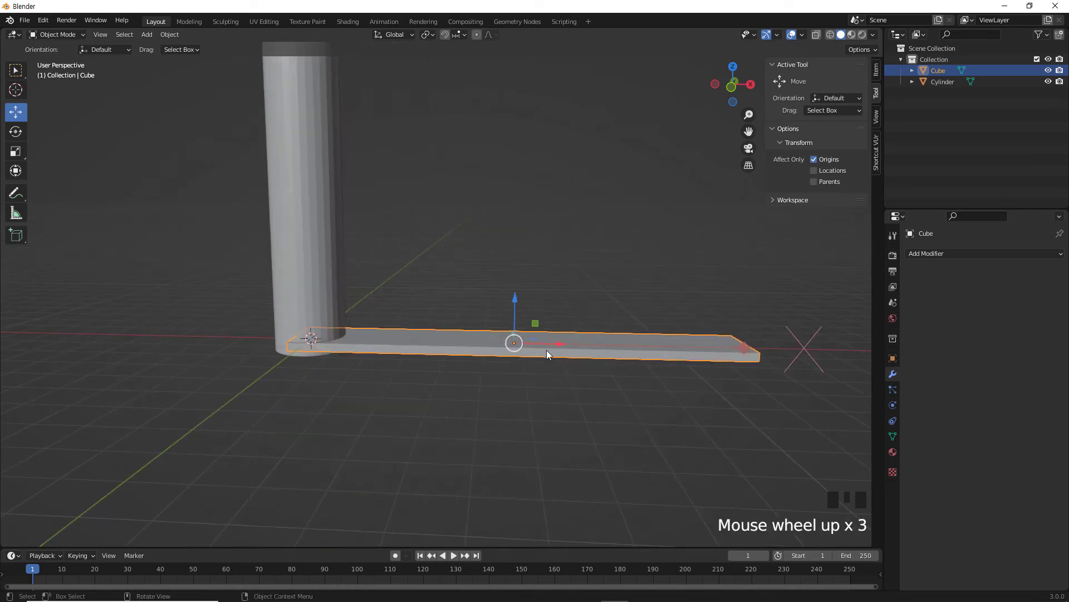
pyautogui.moveTo(559, 343); pyautogui.dragTo(356, 337)
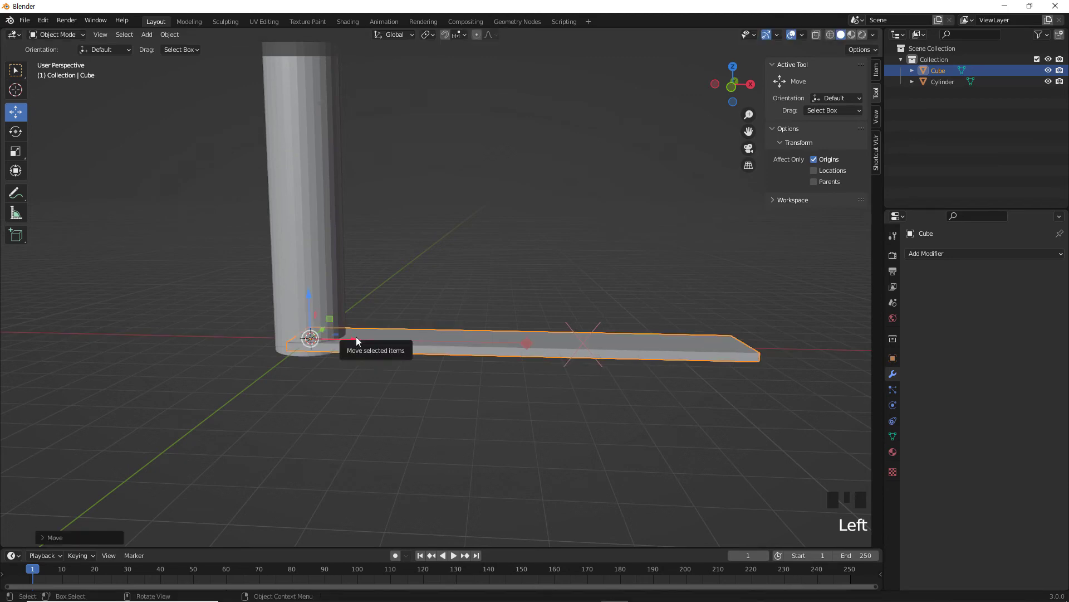
pyautogui.press('KP_1')
pyautogui.scroll(6, 356, 336)
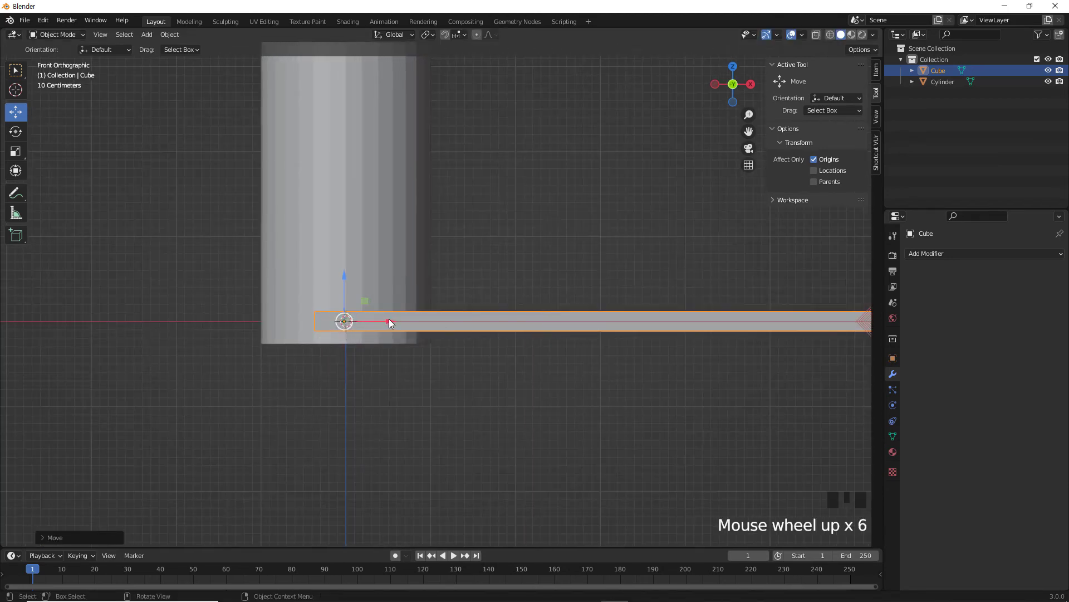
pyautogui.moveTo(389, 319); pyautogui.dragTo(392, 320)
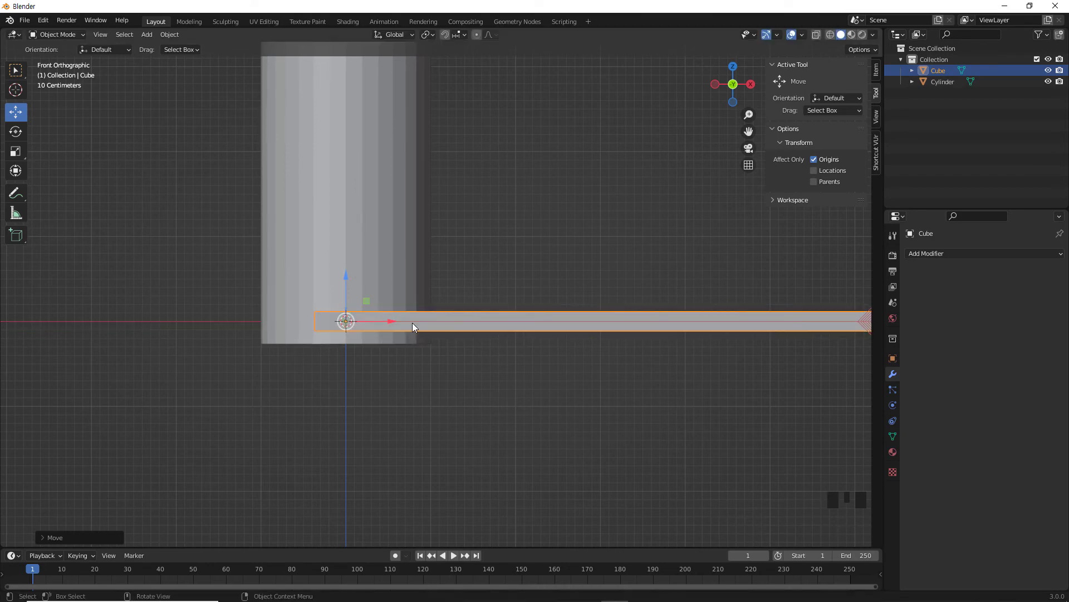
pyautogui.scroll(-7, 456, 338)
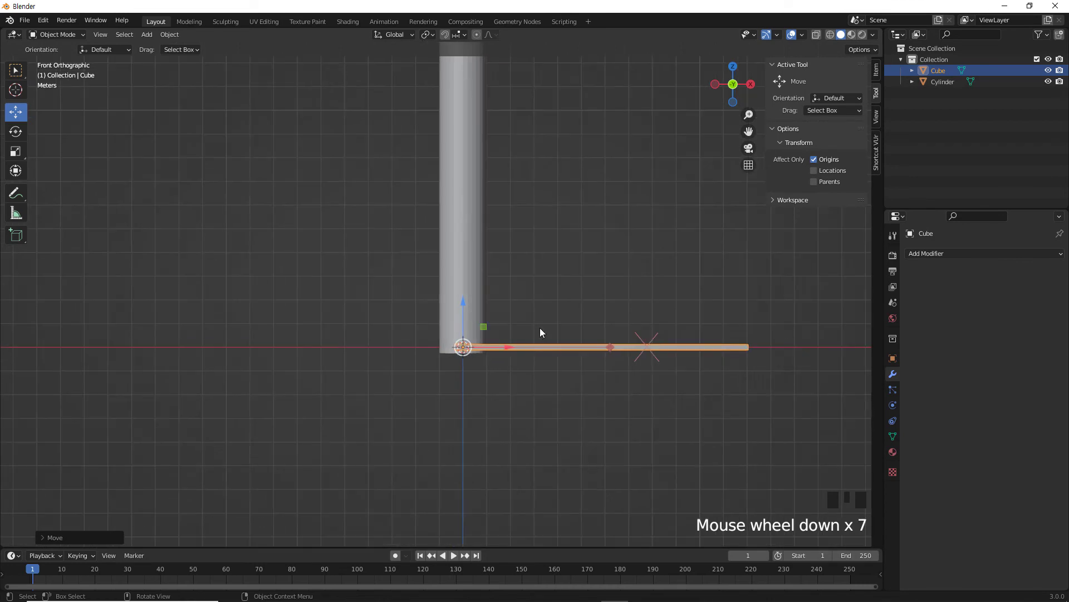
pyautogui.moveTo(540, 334); pyautogui.dragTo(639, 303, button='middle')
pyautogui.click(814, 159)
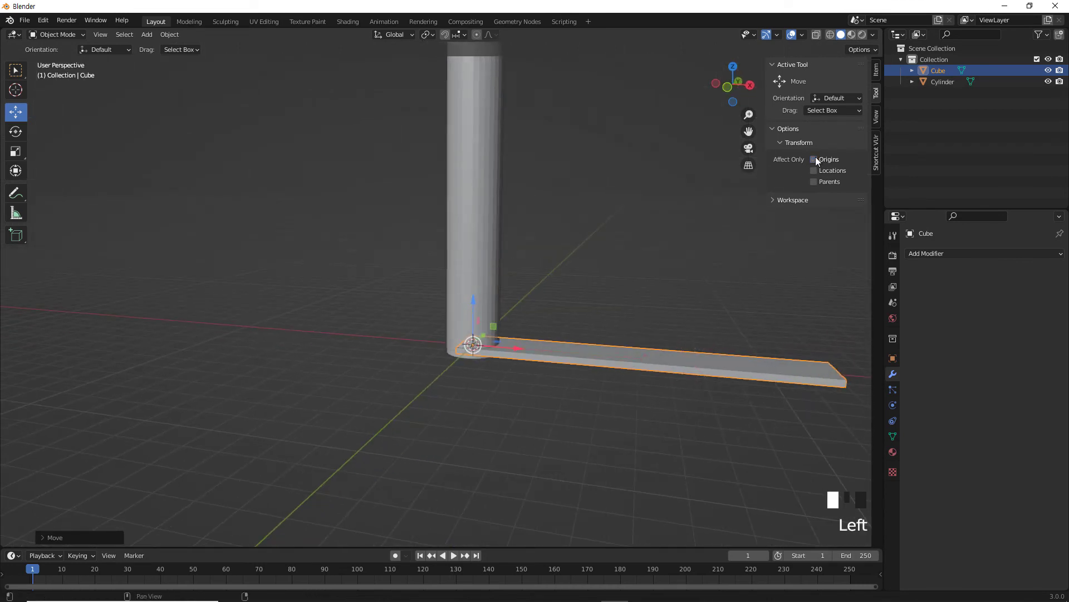
# Scale the plank down along X to a length of about 11.2 m and deselect it.
pyautogui.scroll(-4, 678, 249)
pyautogui.keyDown('shift'); pyautogui.moveTo(672, 222); pyautogui.dragTo(516, 349, button='middle'); pyautogui.keyUp('shift')
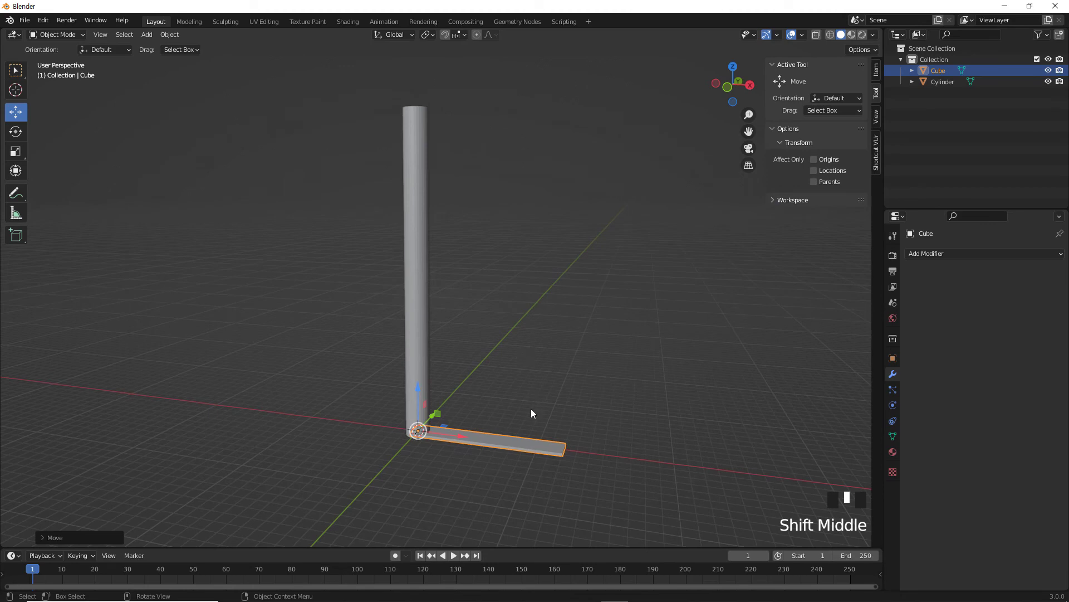
pyautogui.click(531, 440)
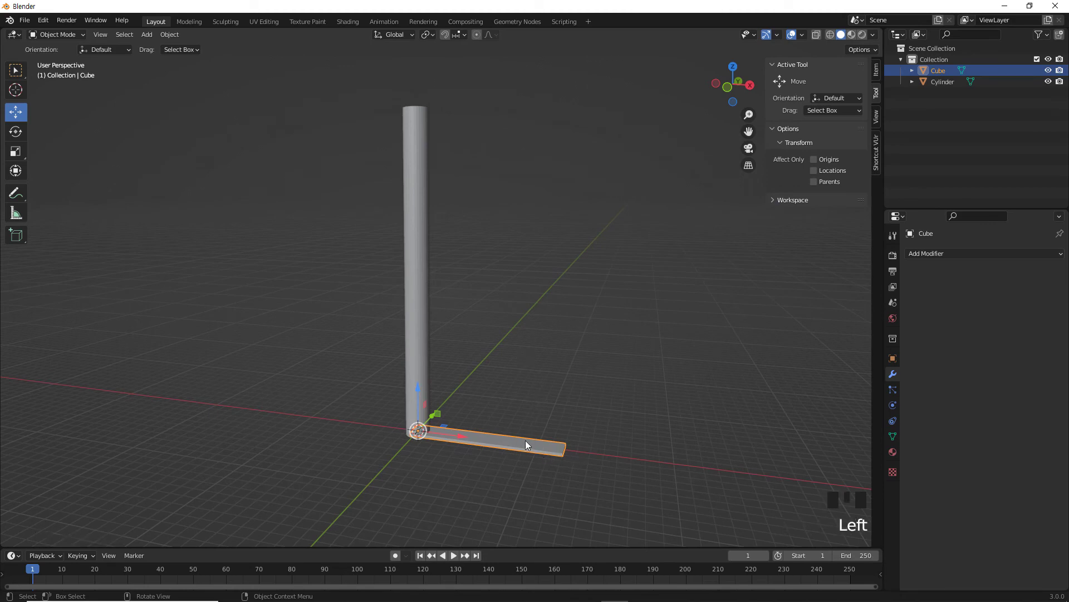
pyautogui.press('space')
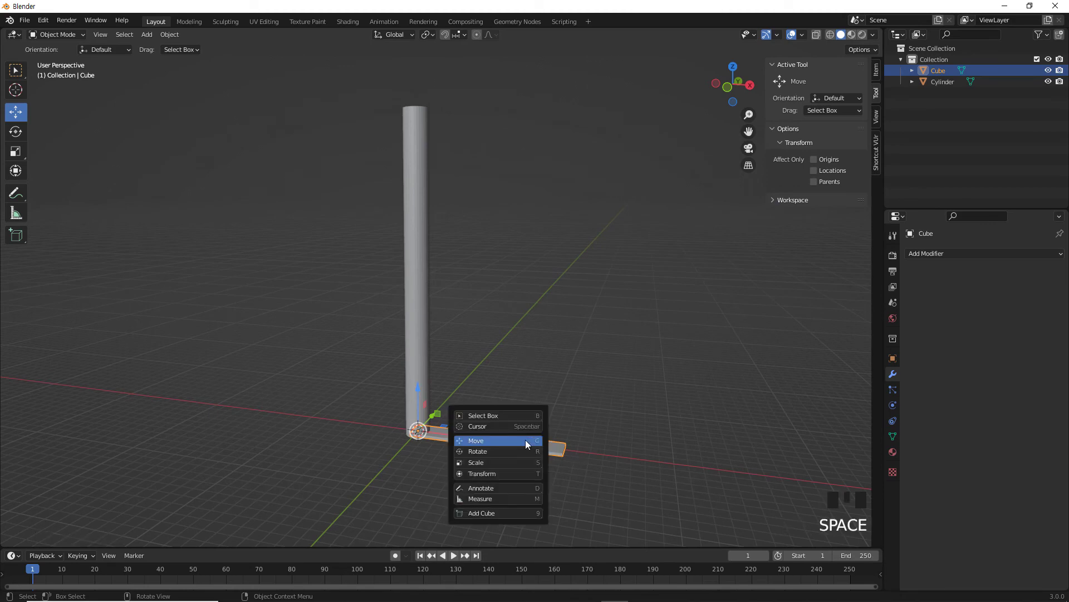
pyautogui.click(500, 462)
pyautogui.moveTo(461, 434); pyautogui.dragTo(460, 436)
pyautogui.click(522, 388)
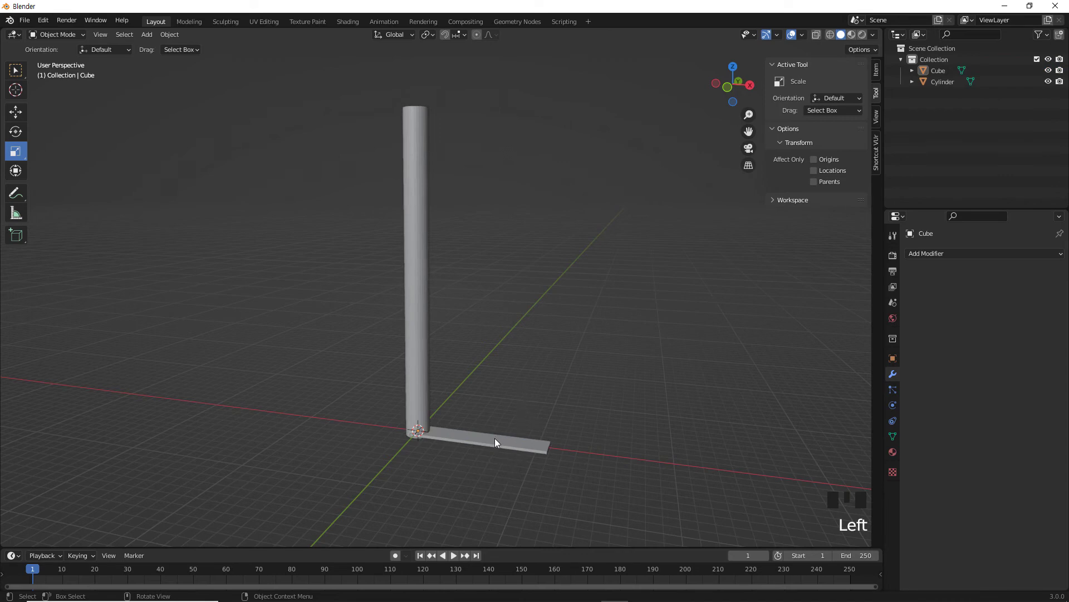
# Add a Plain Axes empty at the cylinder's base.
pyautogui.hotkey('shift', 'a')
pyautogui.moveTo(536, 363)
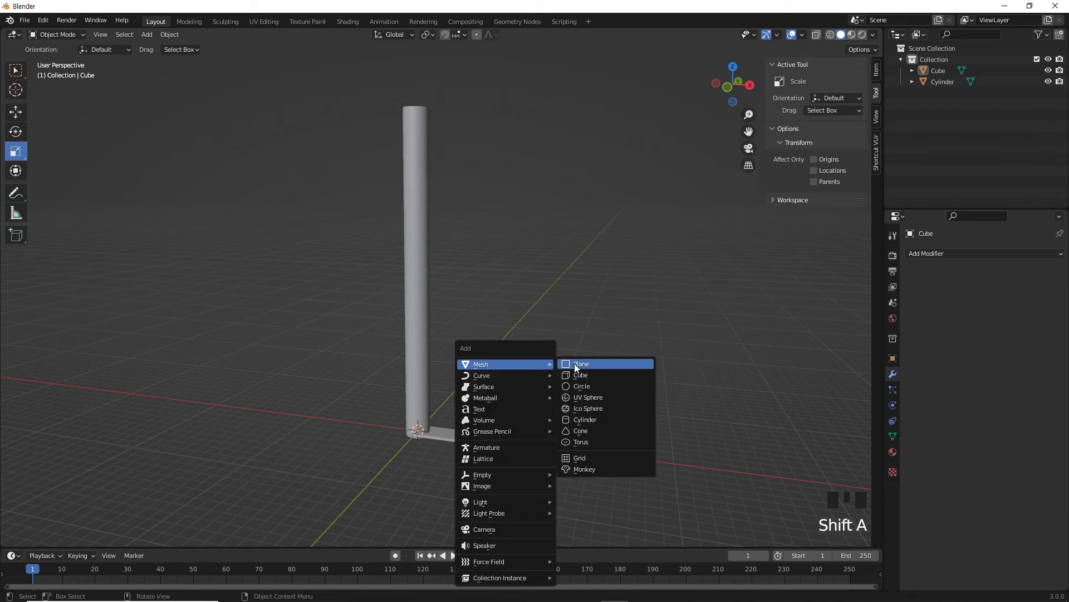
pyautogui.moveTo(504, 474)
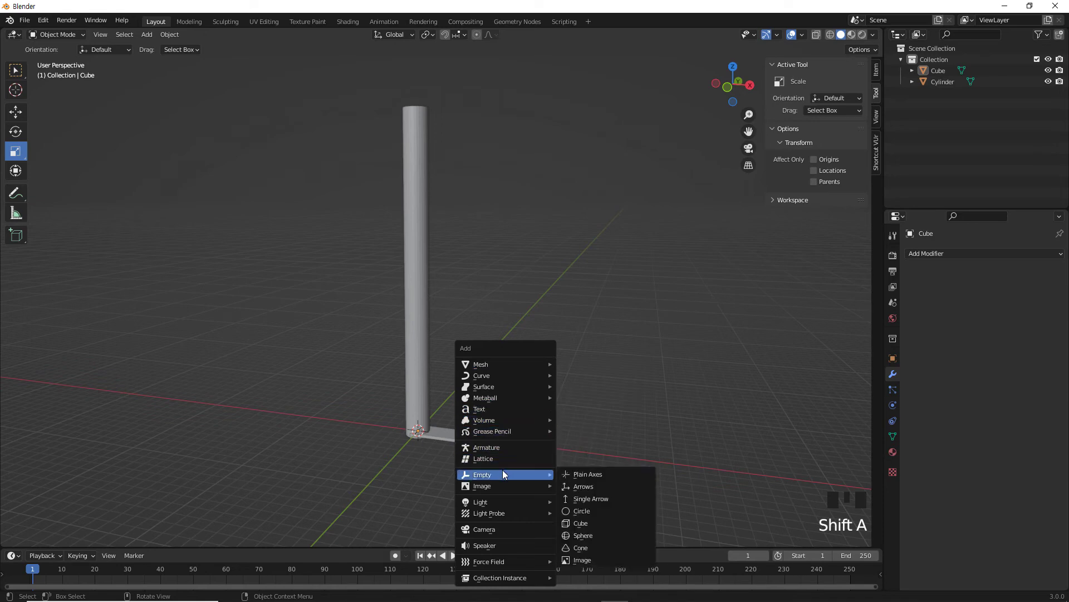
pyautogui.click(601, 470)
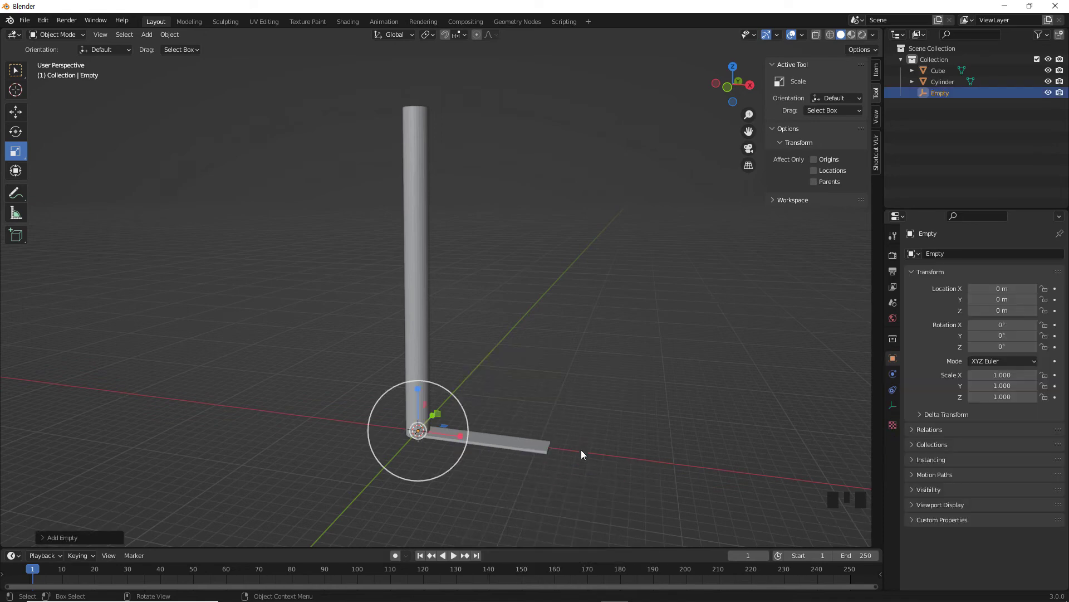
# Add an Array modifier to the plank and disable its Relative Offset.
pyautogui.keyDown('shift'); pyautogui.moveTo(583, 403); pyautogui.dragTo(571, 385, button='middle'); pyautogui.keyUp('shift')
pyautogui.click(530, 387)
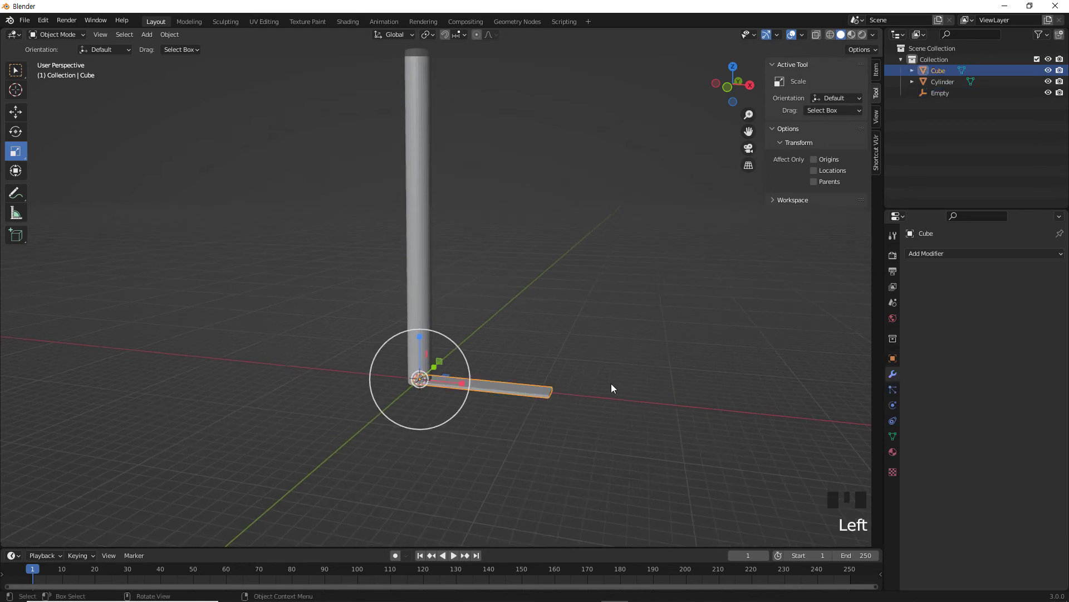
pyautogui.click(948, 254)
pyautogui.click(862, 286)
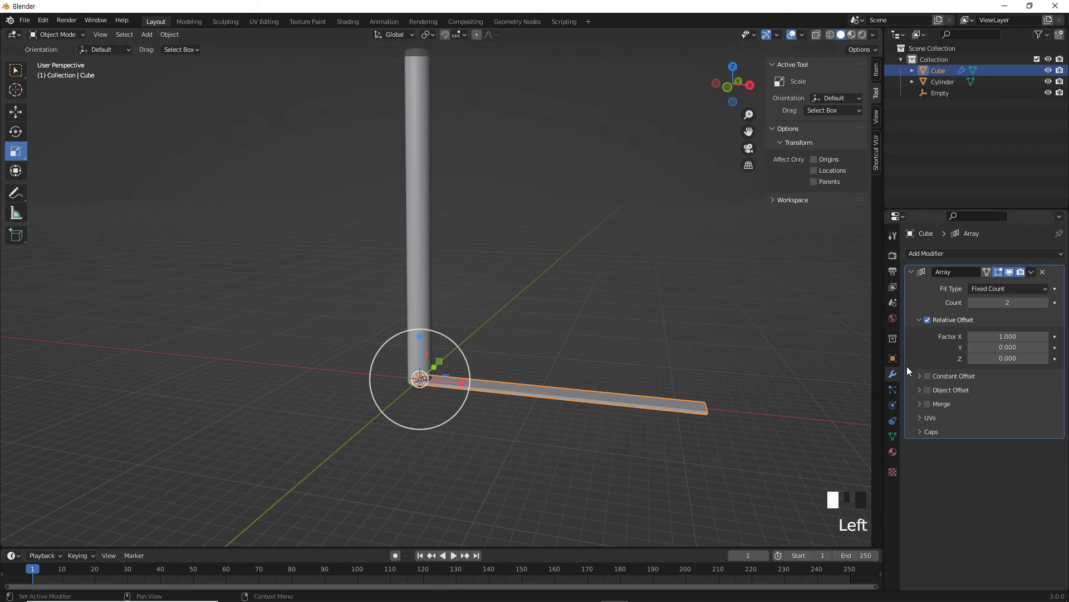
pyautogui.click(928, 319)
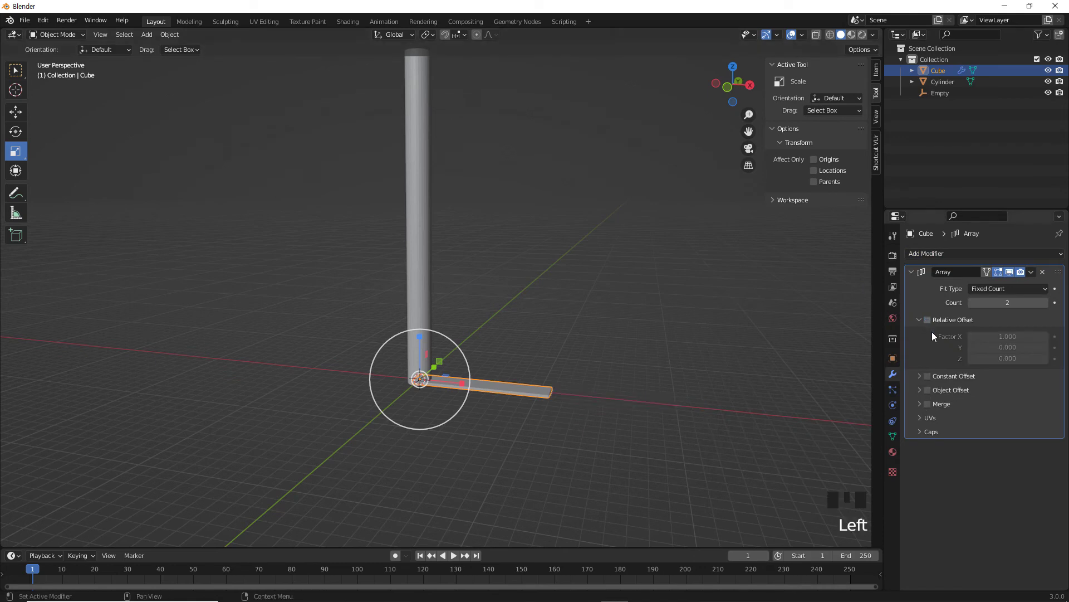
# Enable Object Offset on the plank's Array modifier and set Empty as its offset object.
pyautogui.click(929, 390)
pyautogui.click(920, 390)
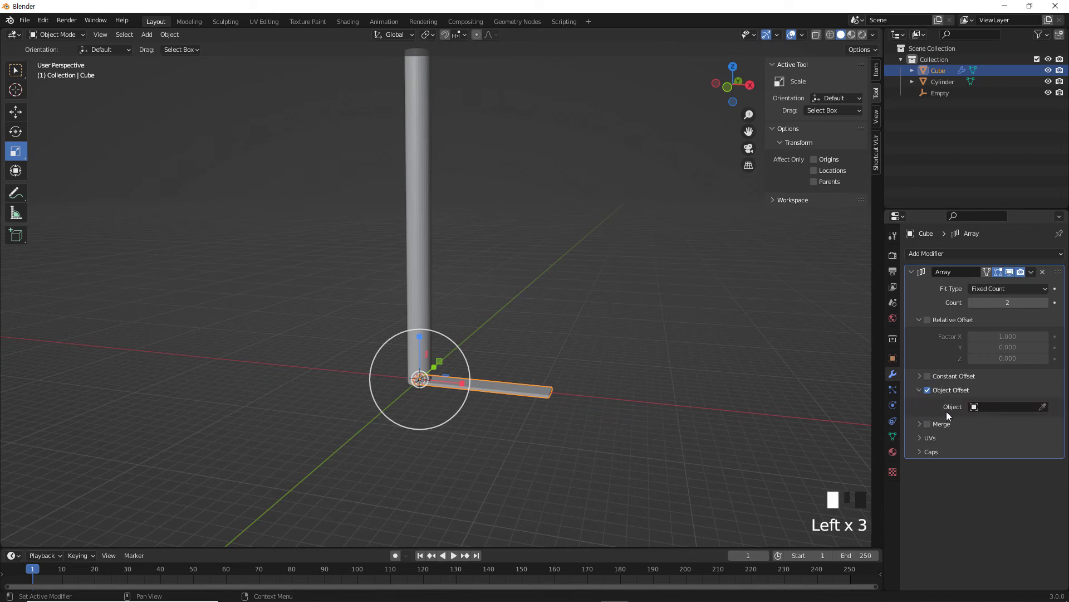
pyautogui.click(983, 407)
pyautogui.click(973, 435)
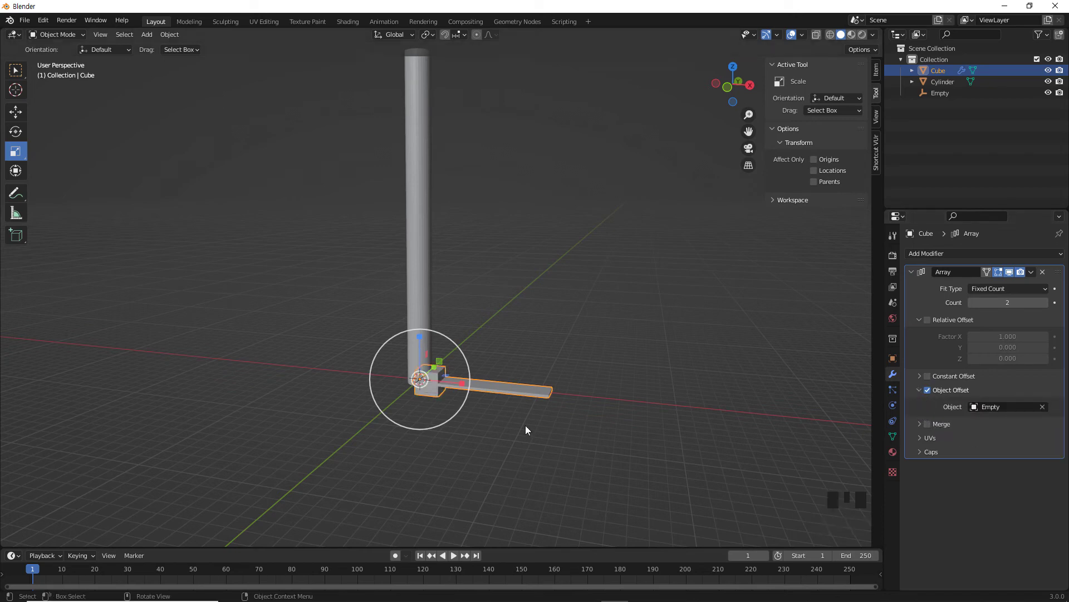
# Examine the arrayed copy at the cylinder's base and check the plank's scale values in its transform properties.
pyautogui.scroll(2, 429, 383)
pyautogui.scroll(5, 428, 377)
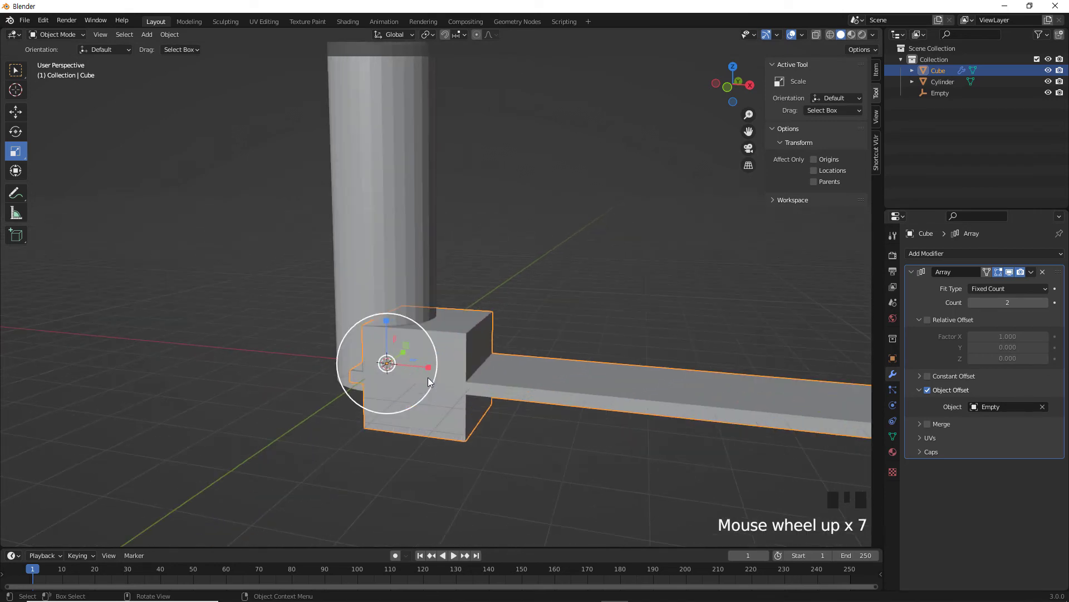
pyautogui.scroll(-2, 428, 376)
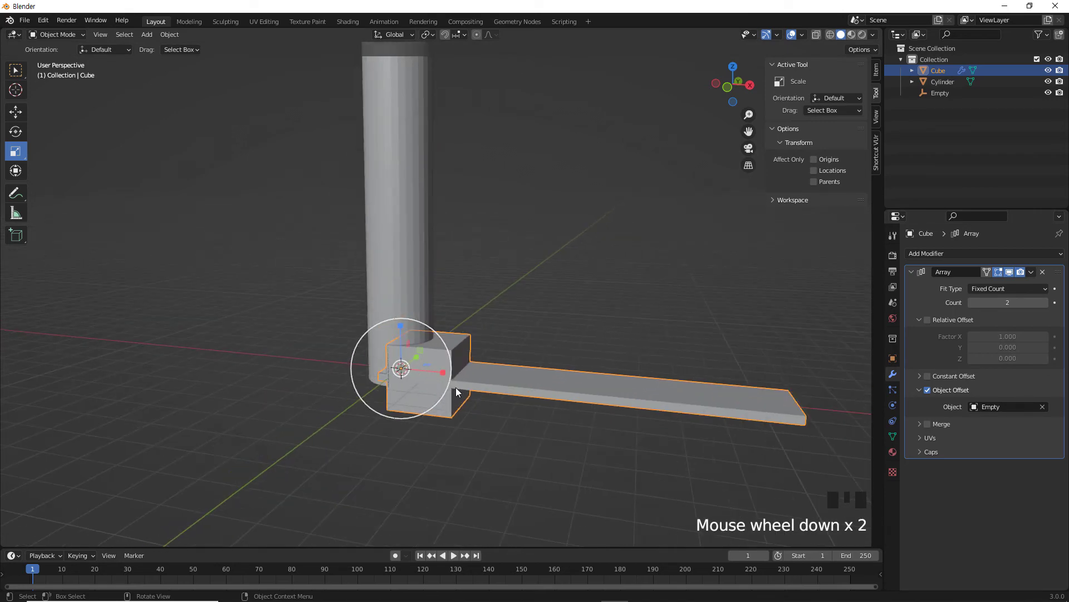
pyautogui.scroll(-2, 456, 388)
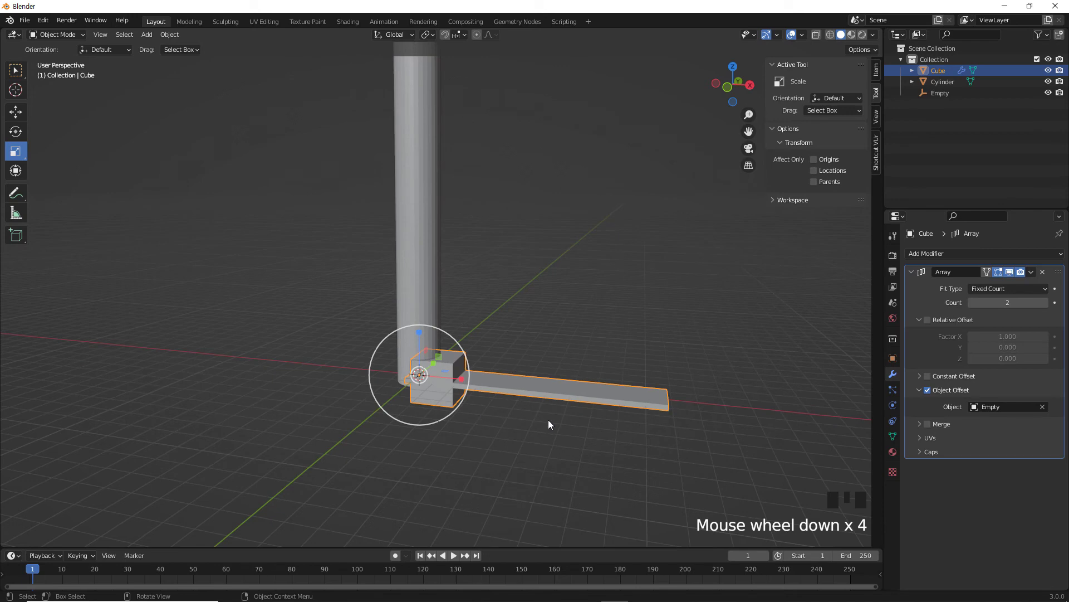
pyautogui.click(570, 390)
pyautogui.click(691, 326)
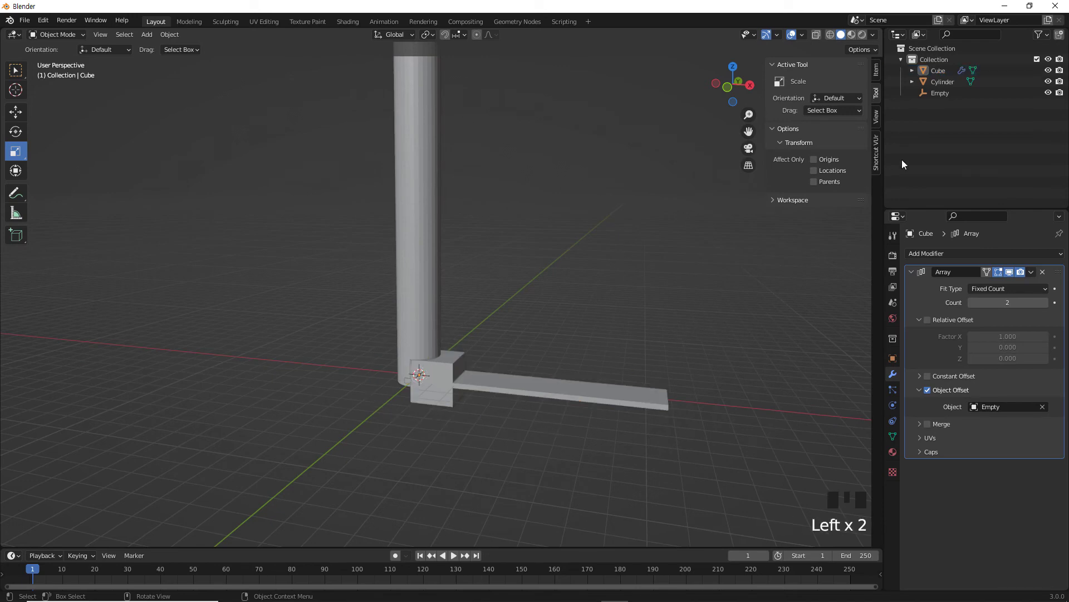
pyautogui.click(942, 71)
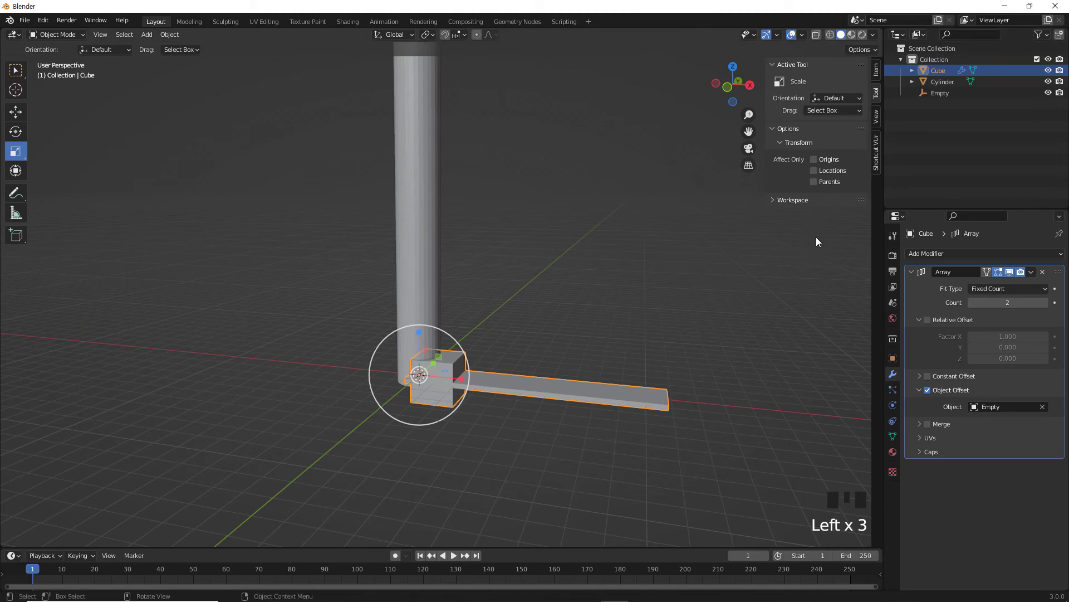
pyautogui.click(878, 111)
pyautogui.click(877, 70)
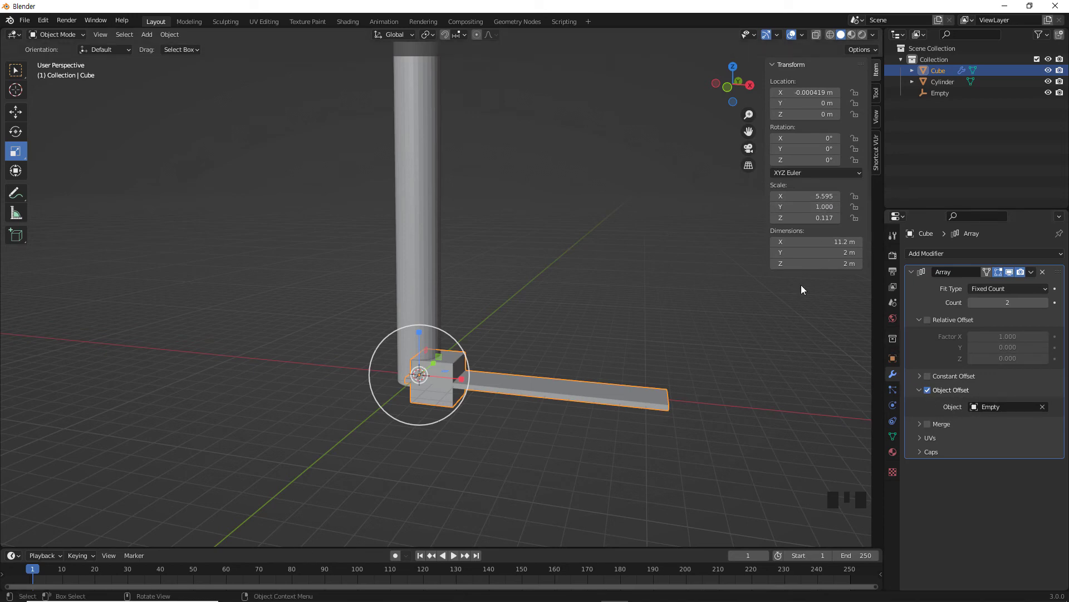
# Apply the plank's scale so that its X, Y and Z scale values are 1.000, and deselect it.
pyautogui.click(589, 390)
pyautogui.hotkey('ctrl', 'a')
pyautogui.click(611, 272)
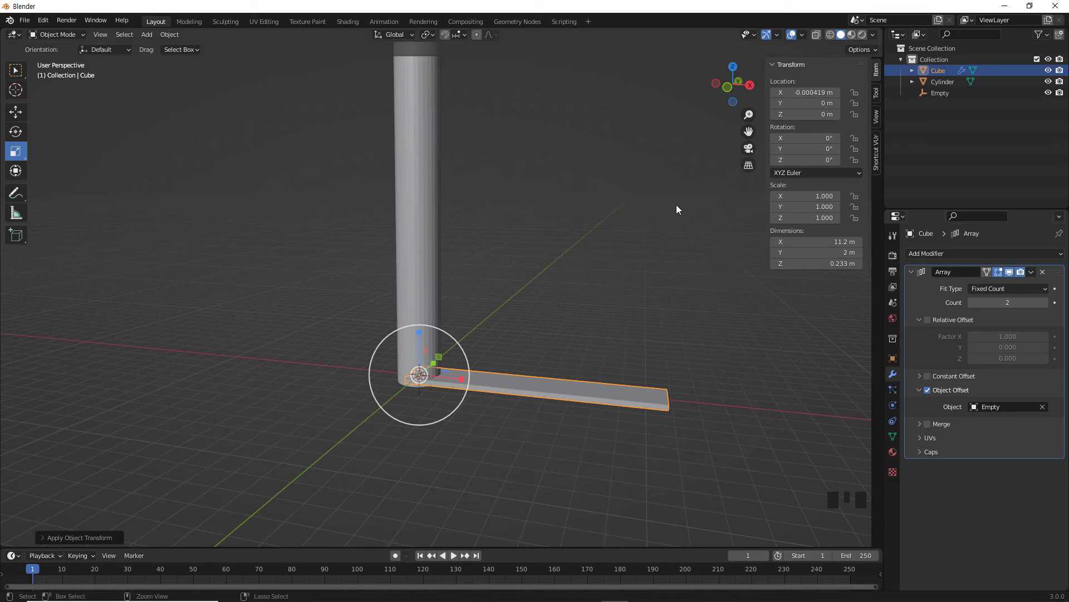
pyautogui.hotkey('ctrl', 'a')
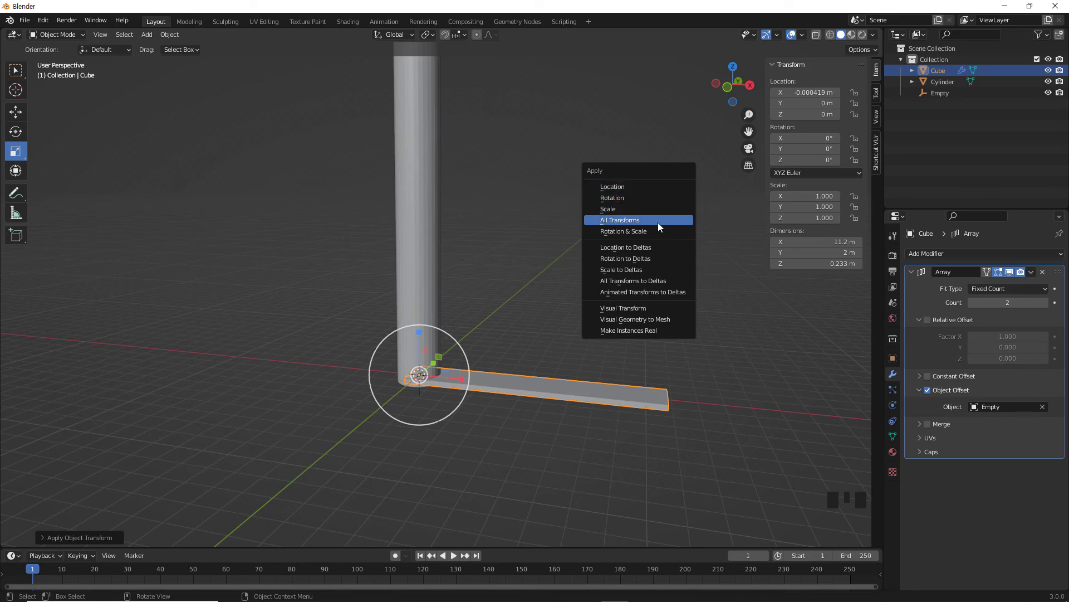
pyautogui.click(769, 334)
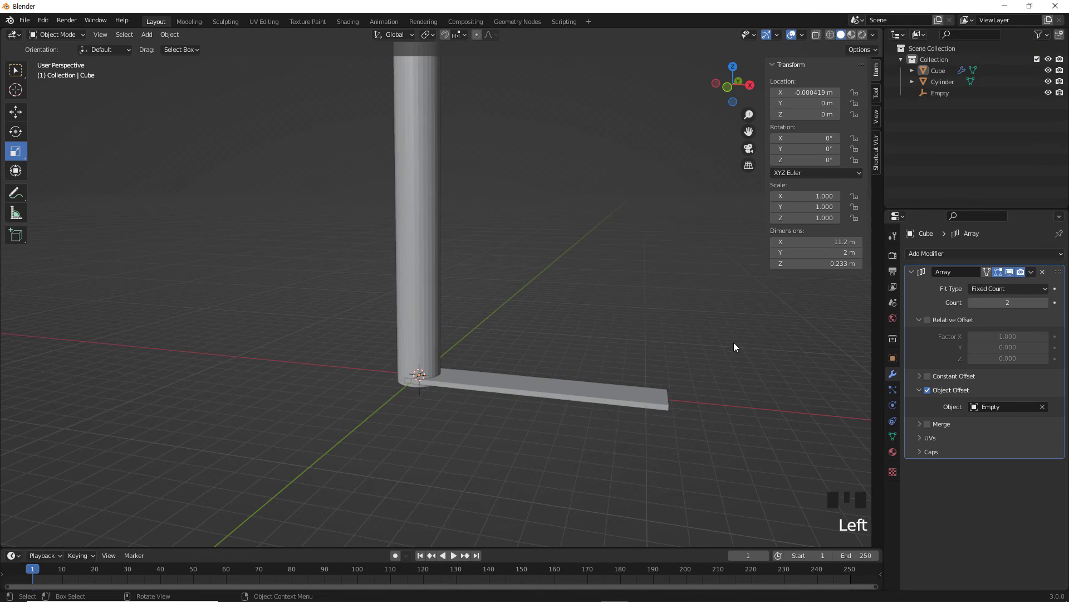
# Select the plank at the cylinder's base and move it up along Z to about 1.97 m.
pyautogui.click(624, 393)
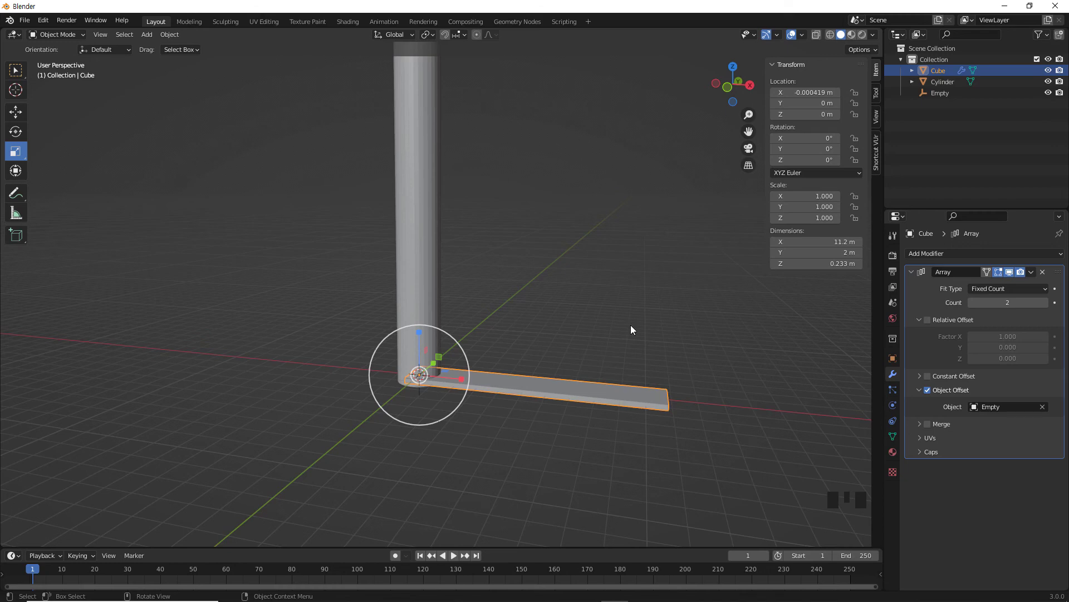
pyautogui.press('space')
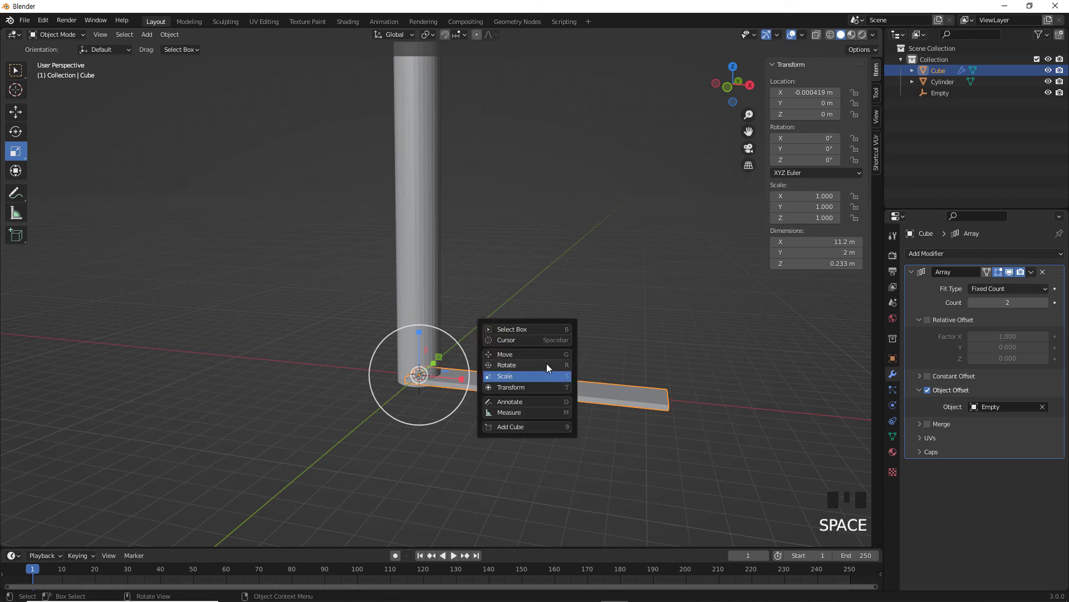
pyautogui.click(544, 351)
pyautogui.scroll(-2, 553, 339)
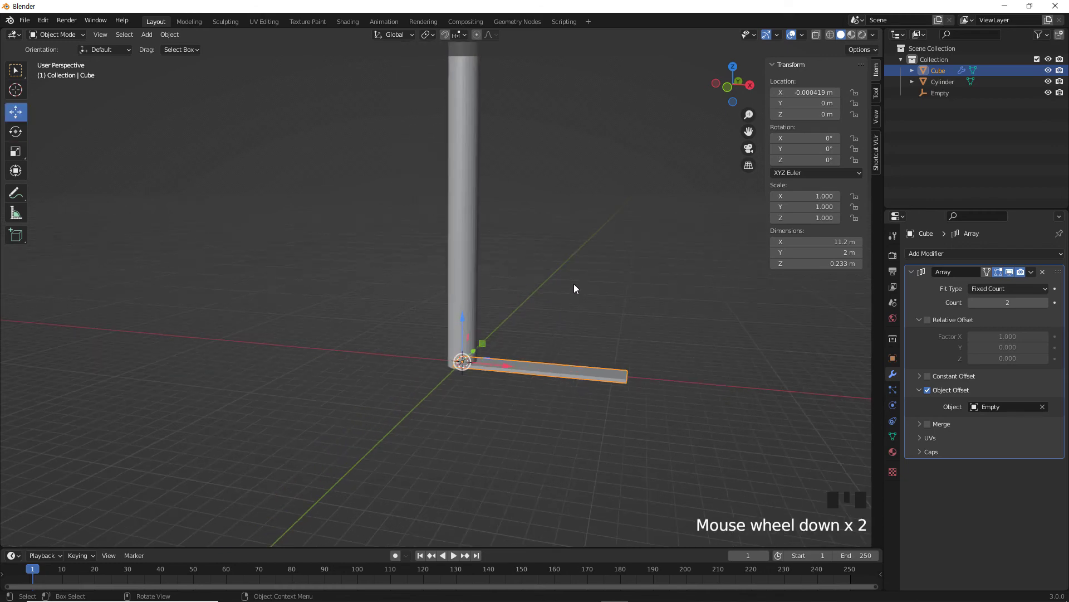
pyautogui.keyDown('shift'); pyautogui.moveTo(574, 283); pyautogui.dragTo(552, 382, button='middle'); pyautogui.keyUp('shift')
pyautogui.scroll(-2, 550, 379)
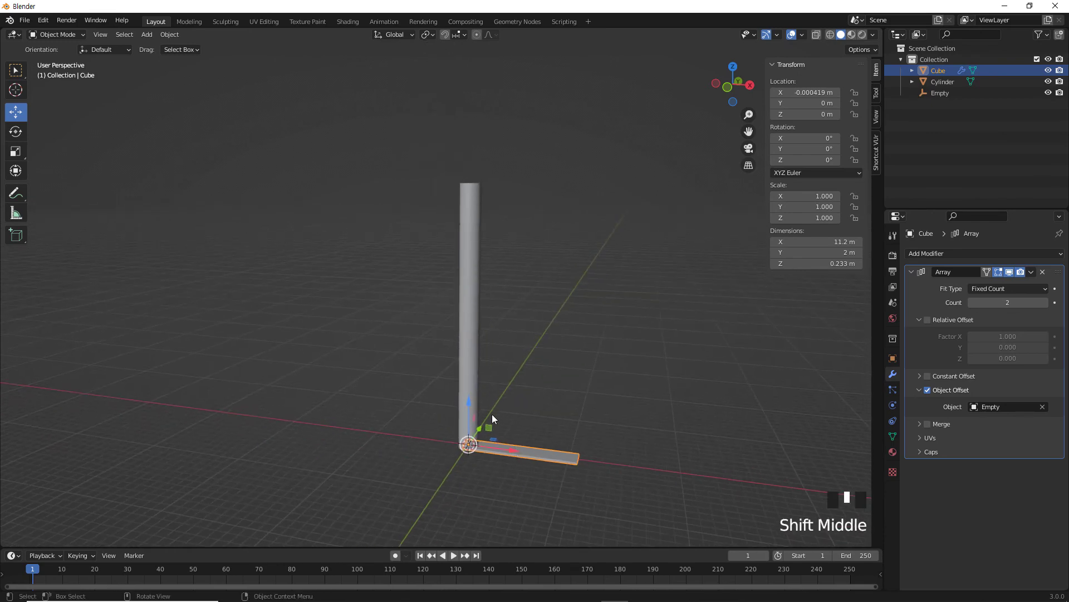
pyautogui.moveTo(469, 403); pyautogui.dragTo(477, 382)
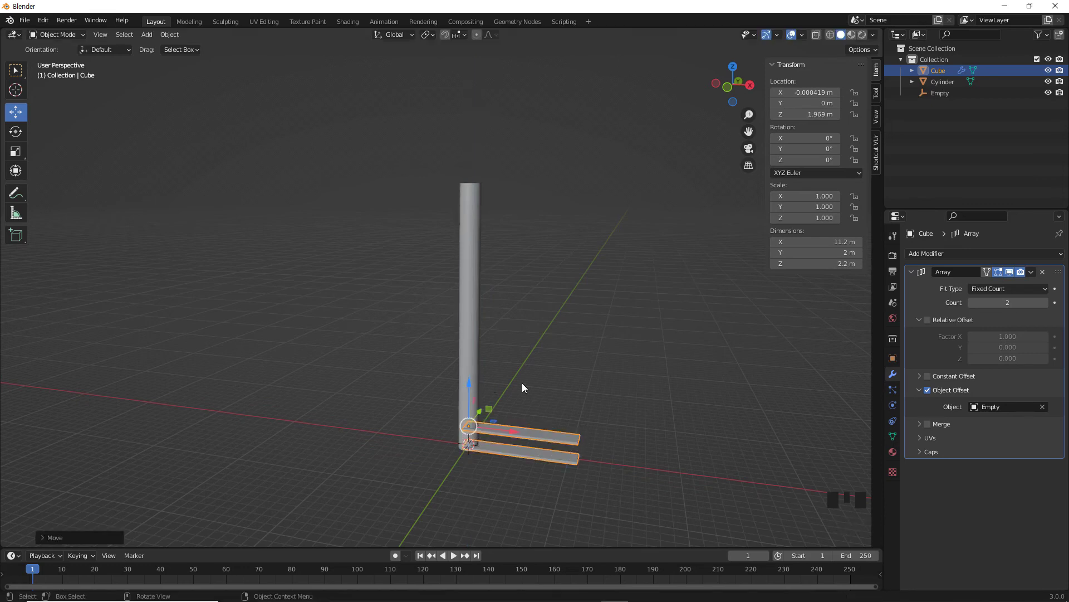
# Set the Count of the plank's Array modifier to 20.
pyautogui.click(1045, 302)
pyautogui.click(1045, 303)
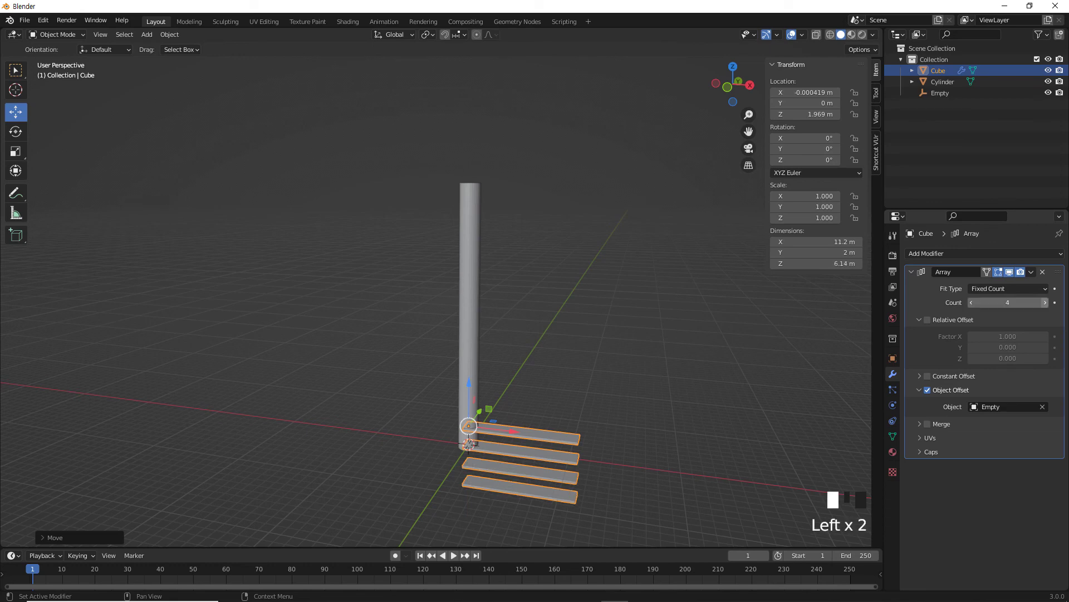
pyautogui.click(1045, 303)
pyautogui.click(1045, 303)
pyautogui.click(1045, 302)
pyautogui.click(1045, 302)
pyautogui.click(1045, 303)
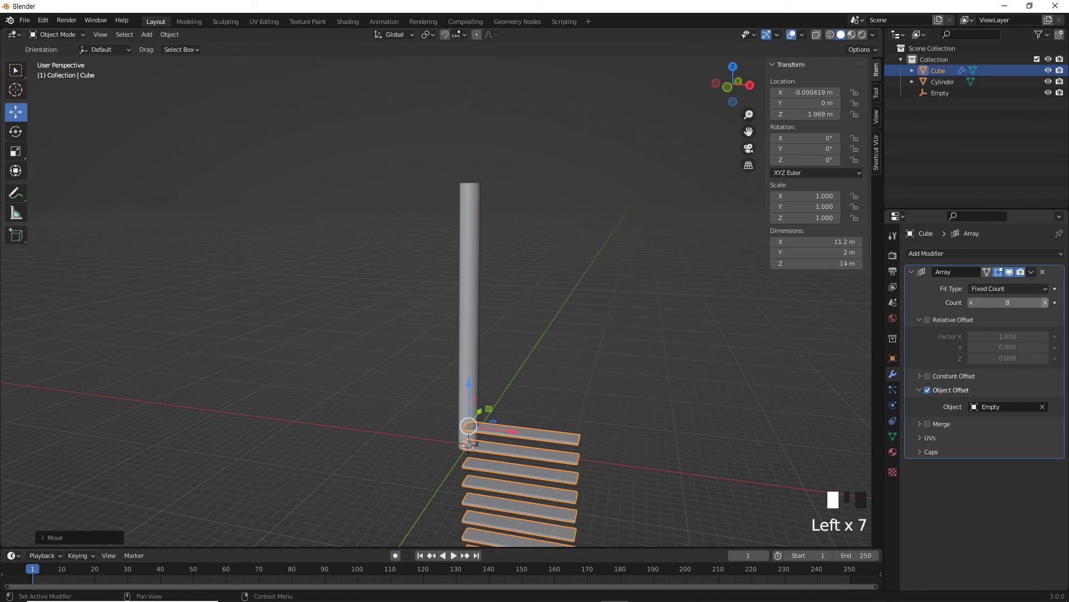
pyautogui.click(1045, 302)
pyautogui.click(1011, 303)
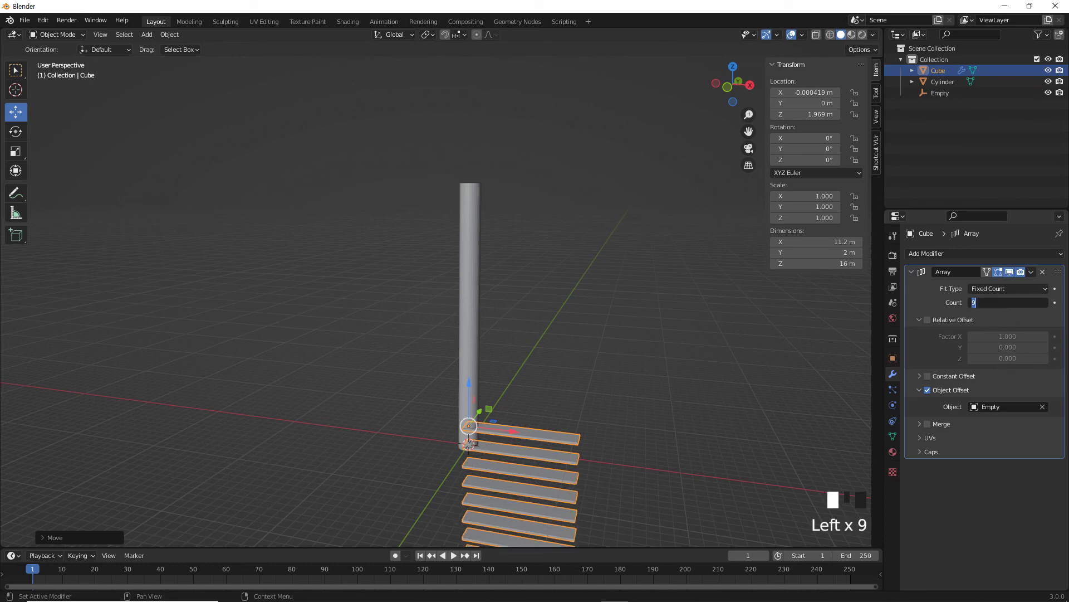
pyautogui.write('20')
pyautogui.press('Return')
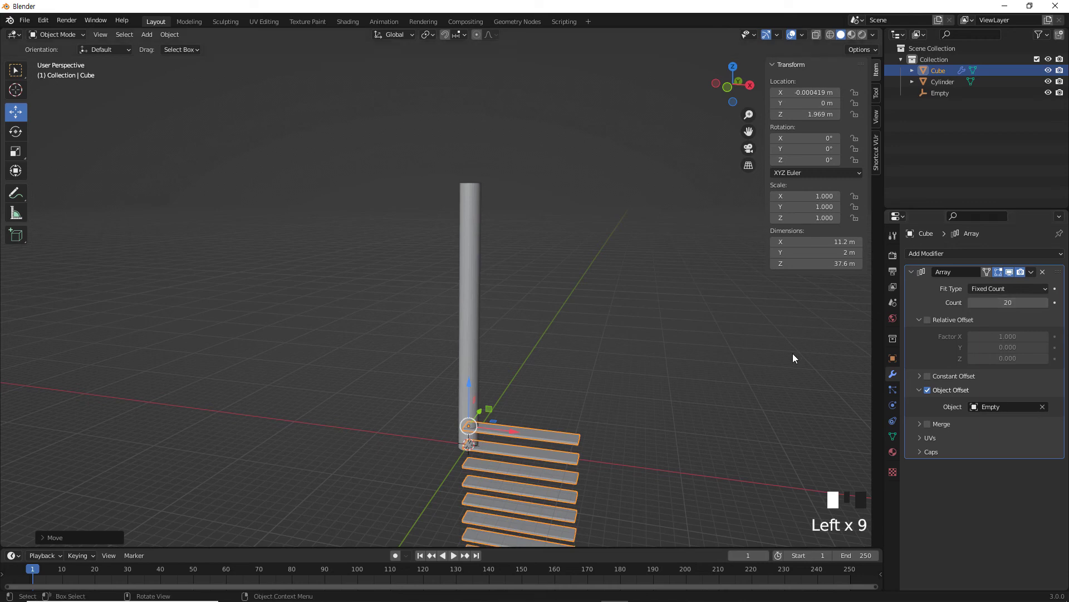
# Move the plank down along Z to about -1.35 m so its copies stack up along the cylinder.
pyautogui.scroll(-2, 709, 387)
pyautogui.keyDown('shift'); pyautogui.moveTo(672, 305); pyautogui.dragTo(653, 296, button='middle'); pyautogui.keyUp('shift')
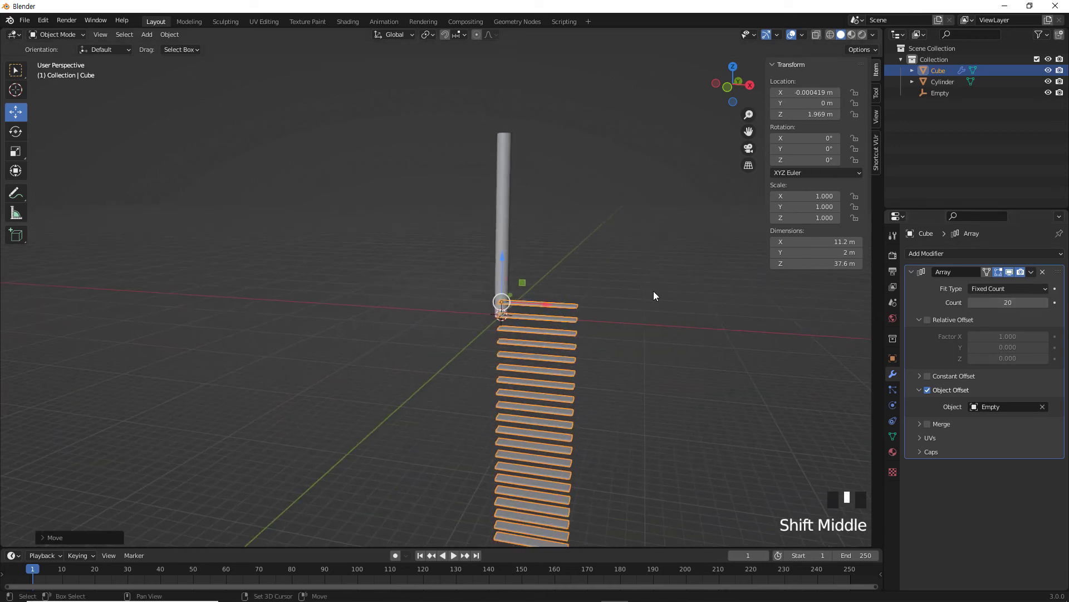
pyautogui.moveTo(502, 257); pyautogui.dragTo(508, 282)
pyautogui.scroll(-1, 586, 340)
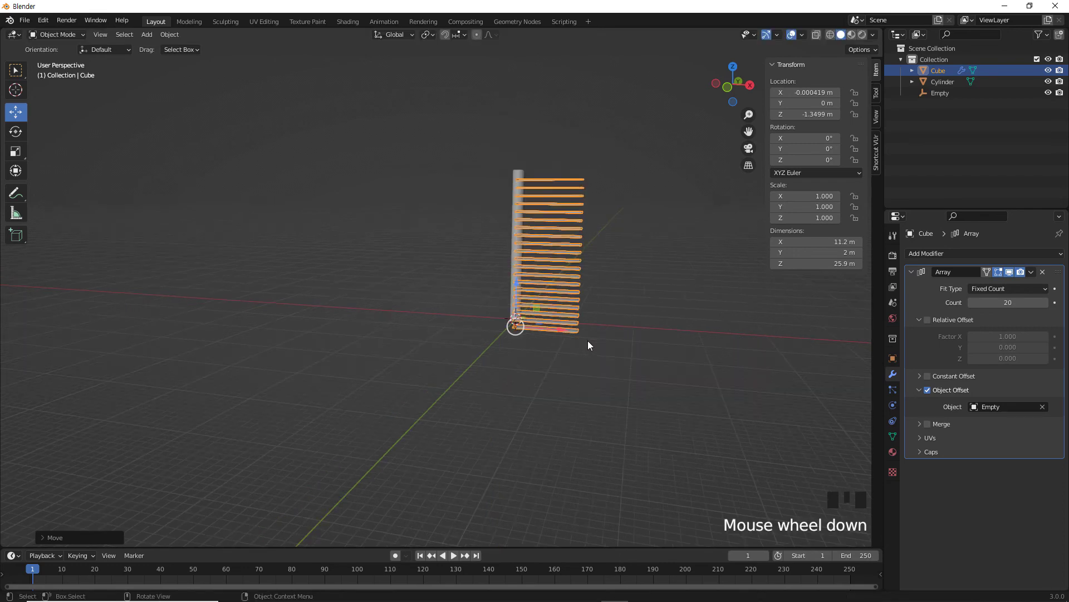
pyautogui.scroll(2, 588, 341)
pyautogui.keyDown('shift'); pyautogui.moveTo(623, 293); pyautogui.dragTo(586, 394, button='middle'); pyautogui.keyUp('shift')
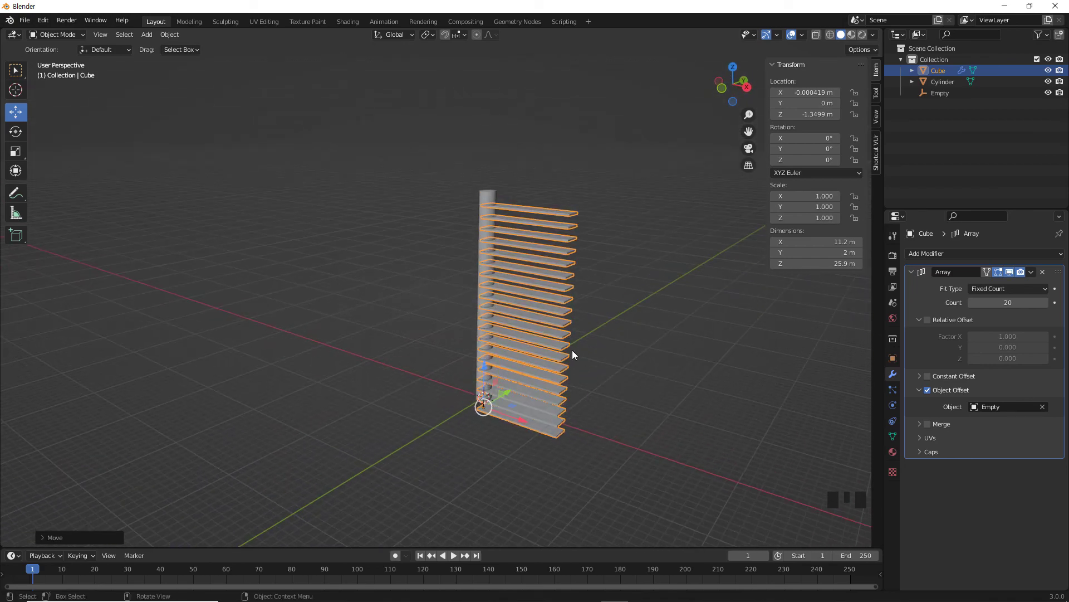
# Rotate the plank about the Z axis to about -28.9° so the copies spiral around the cylinder, and deselect it.
pyautogui.press('space')
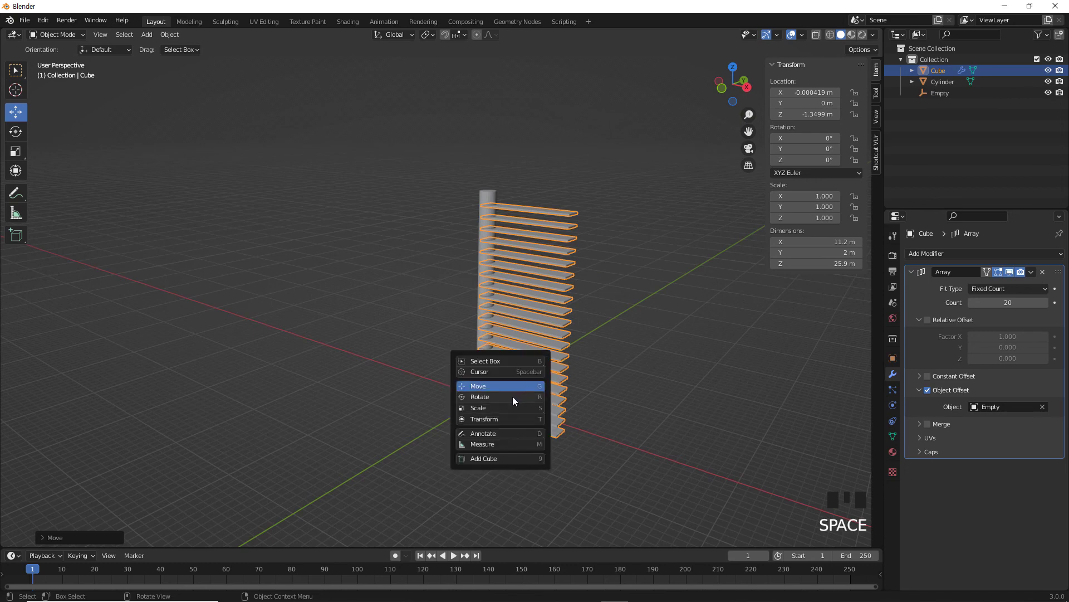
pyautogui.click(512, 397)
pyautogui.moveTo(499, 426); pyautogui.dragTo(595, 411)
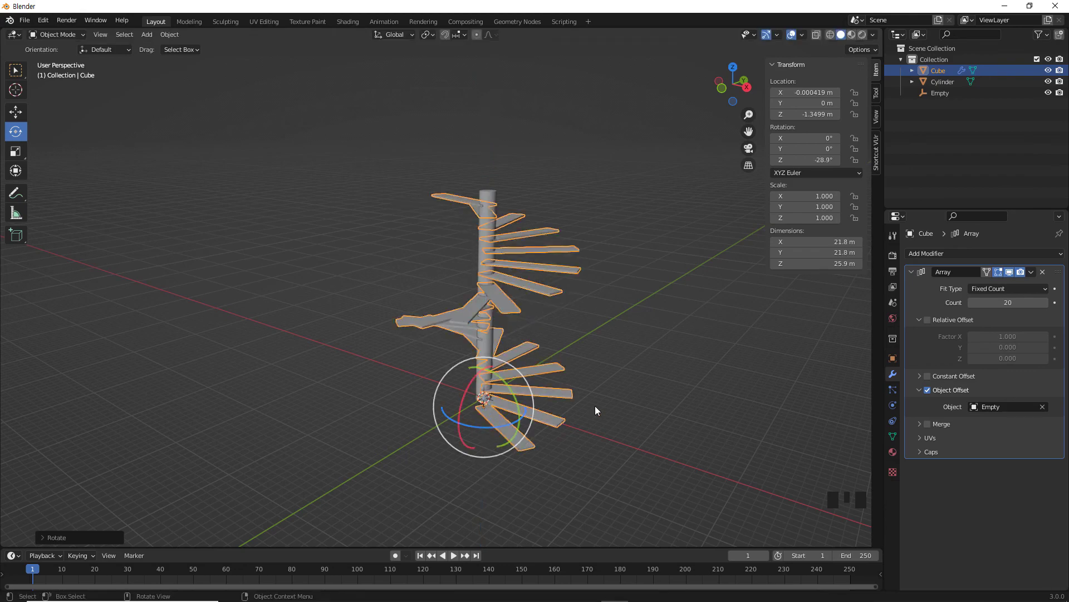
pyautogui.click(623, 411)
pyautogui.moveTo(601, 429); pyautogui.dragTo(569, 434, button='middle')
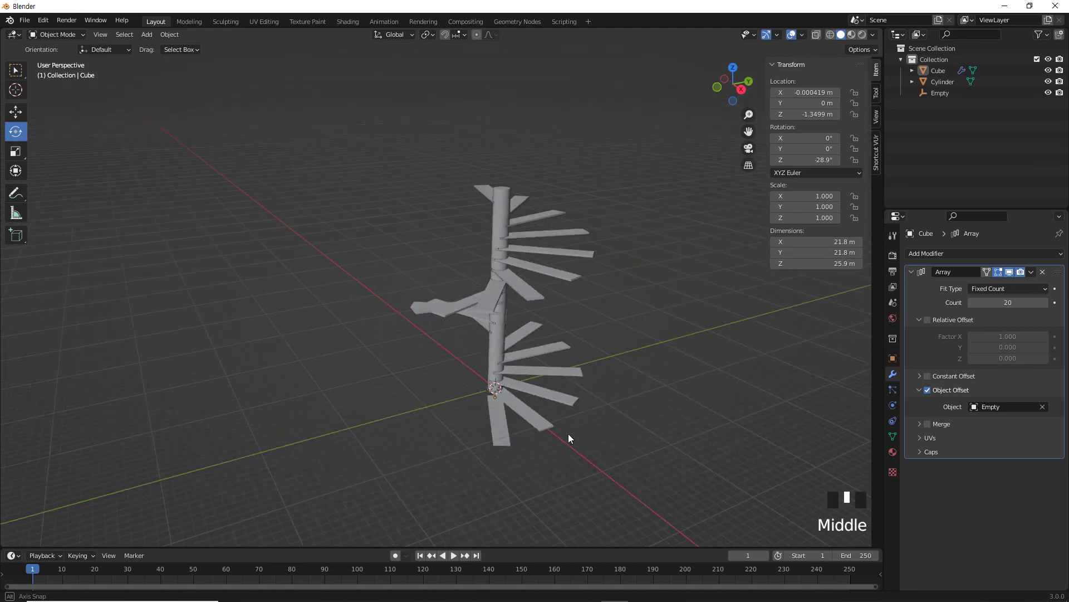
# Set the plank's Z rotation to -15°.
pyautogui.click(813, 160)
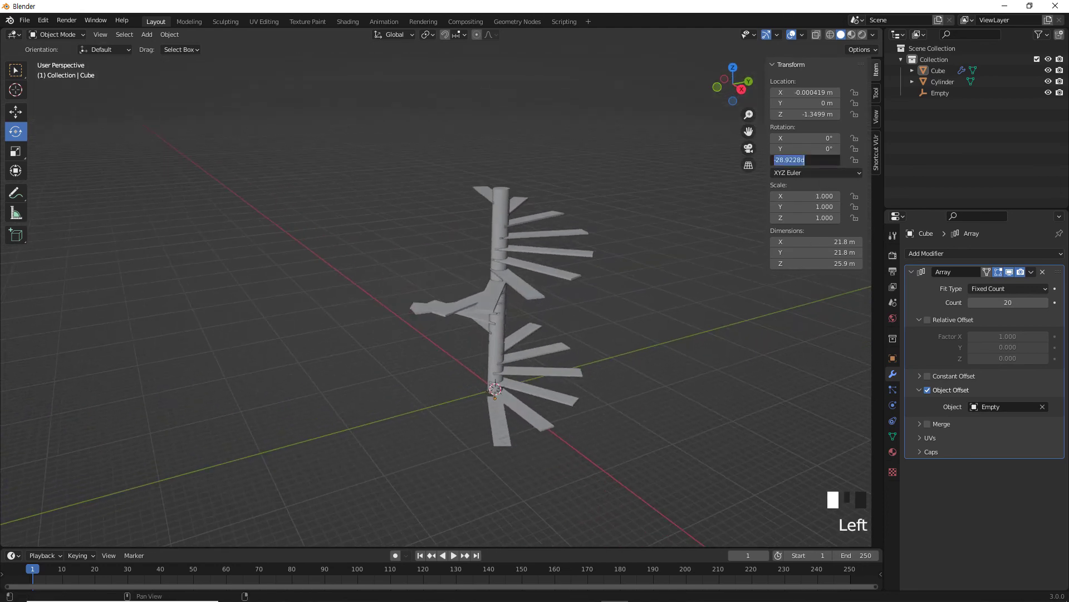
pyautogui.write('1-15')
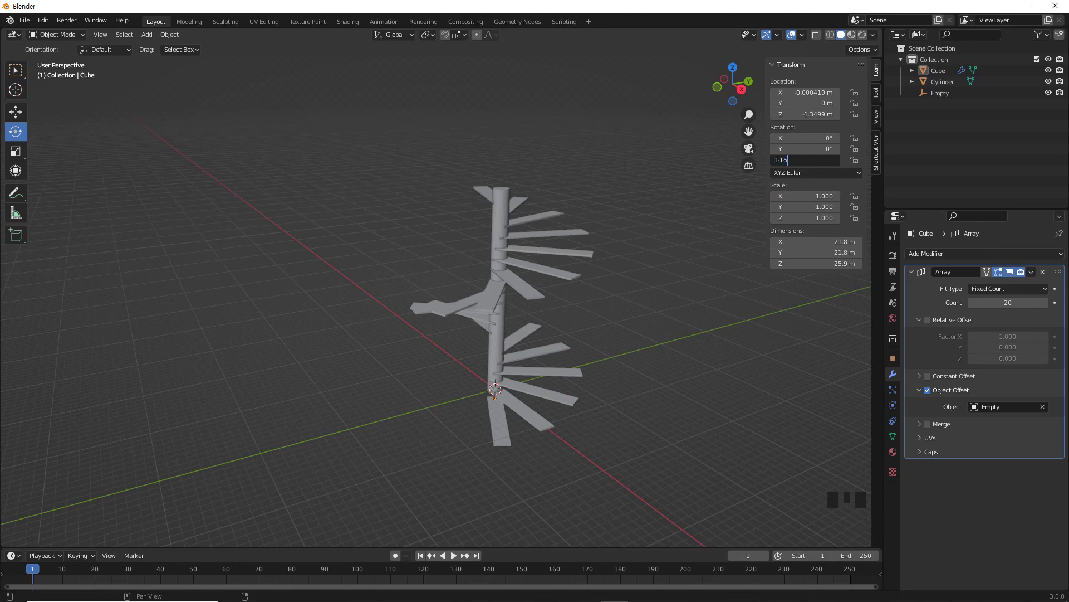
pyautogui.press('BackSpace')
pyautogui.press('BackSpace')
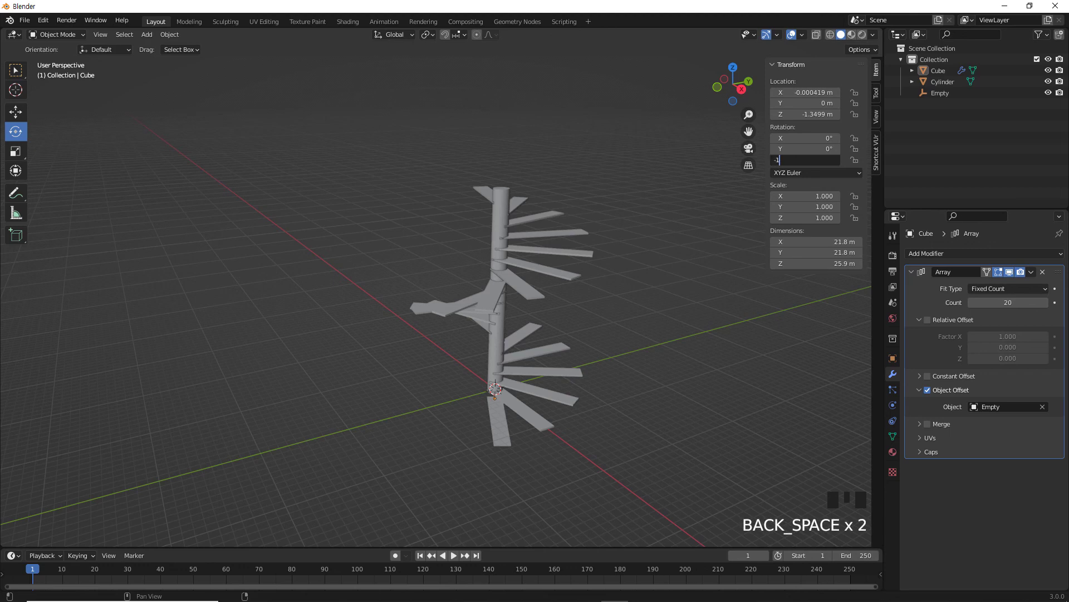
pyautogui.write('5')
pyautogui.press('Return')
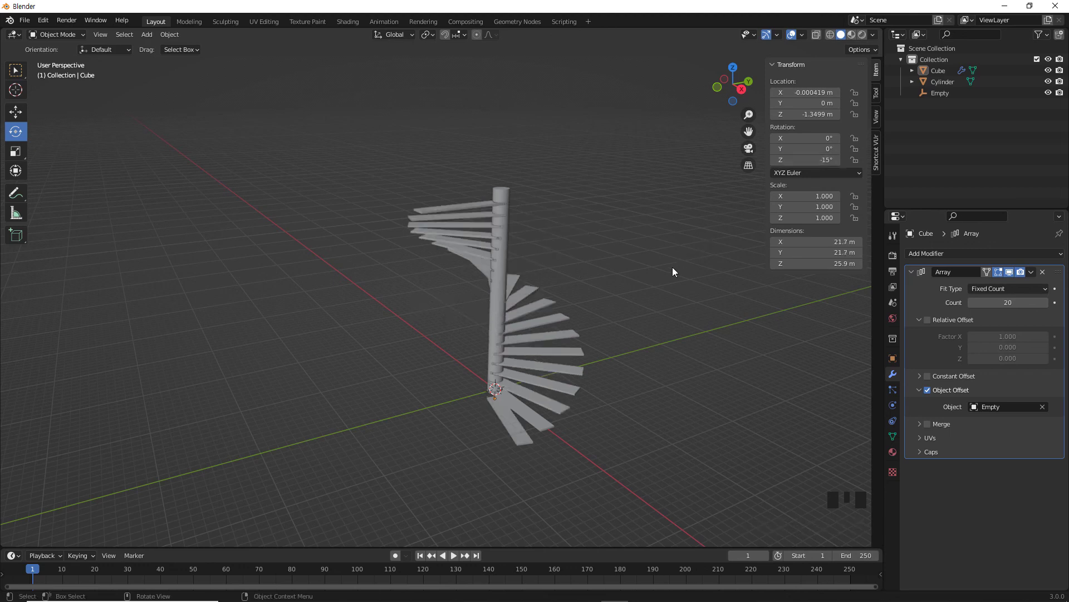
# Select the Empty and scale it down uniformly to about 0.984 so successive steps of the spiral shrink.
pyautogui.moveTo(557, 419); pyautogui.dragTo(502, 373, button='middle')
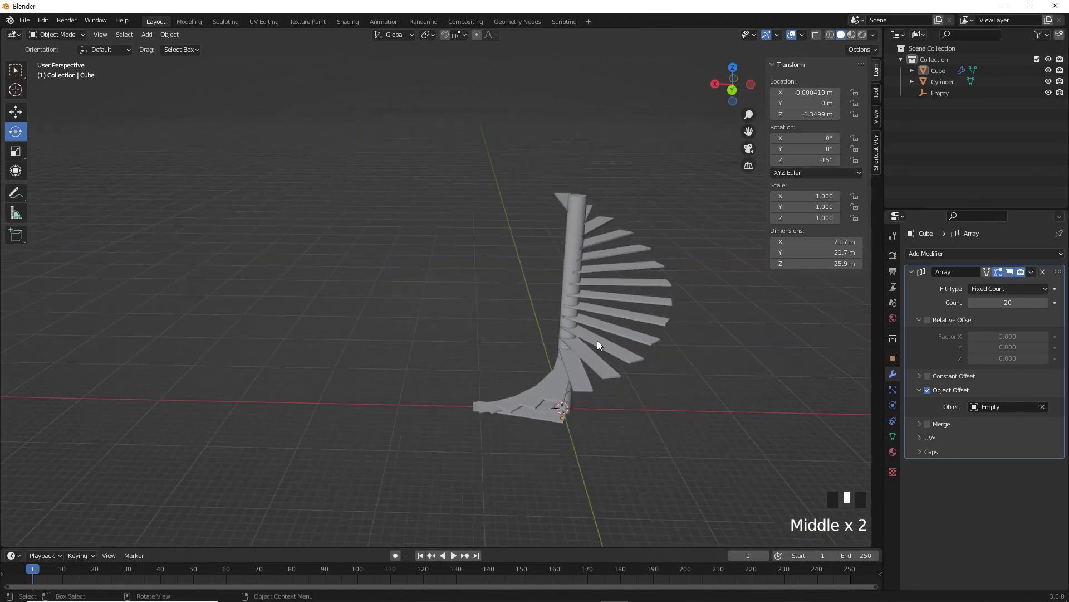
pyautogui.moveTo(596, 339); pyautogui.dragTo(637, 311, button='middle')
pyautogui.keyDown('shift'); pyautogui.moveTo(695, 353); pyautogui.dragTo(551, 345, button='middle'); pyautogui.keyUp('shift')
pyautogui.click(559, 347)
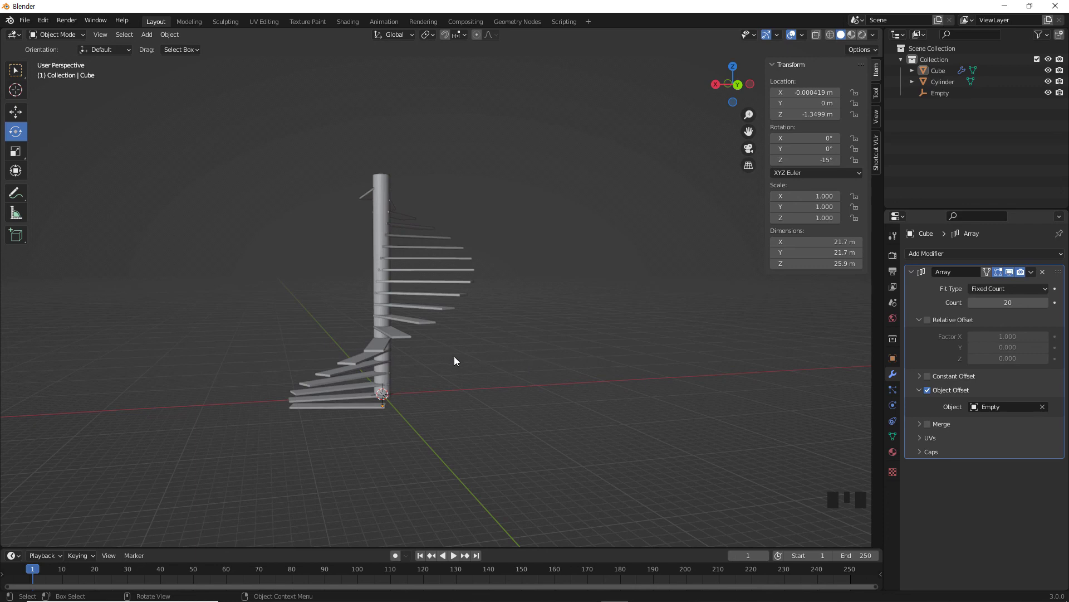
pyautogui.keyDown('shift'); pyautogui.moveTo(453, 358); pyautogui.dragTo(426, 384, button='middle'); pyautogui.keyUp('shift')
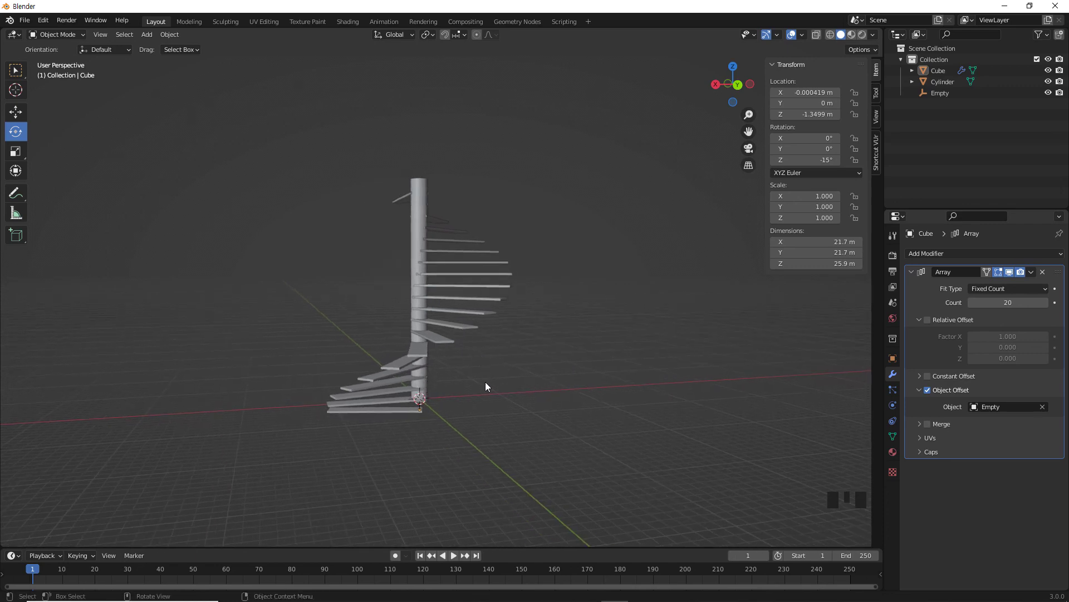
pyautogui.click(939, 92)
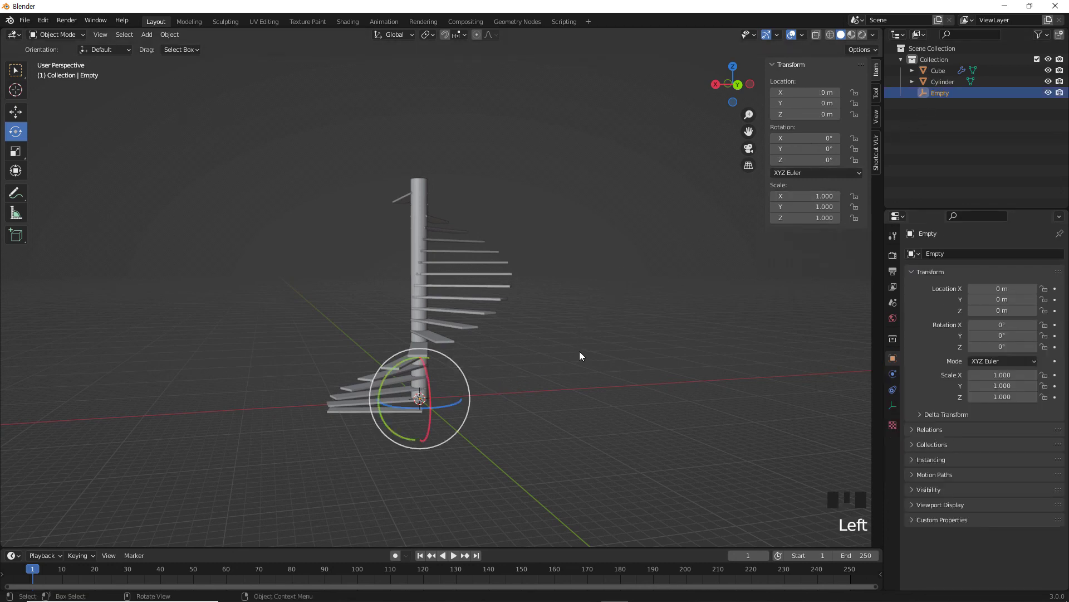
pyautogui.keyDown('shift'); pyautogui.moveTo(580, 352); pyautogui.dragTo(596, 351, button='middle'); pyautogui.keyUp('shift')
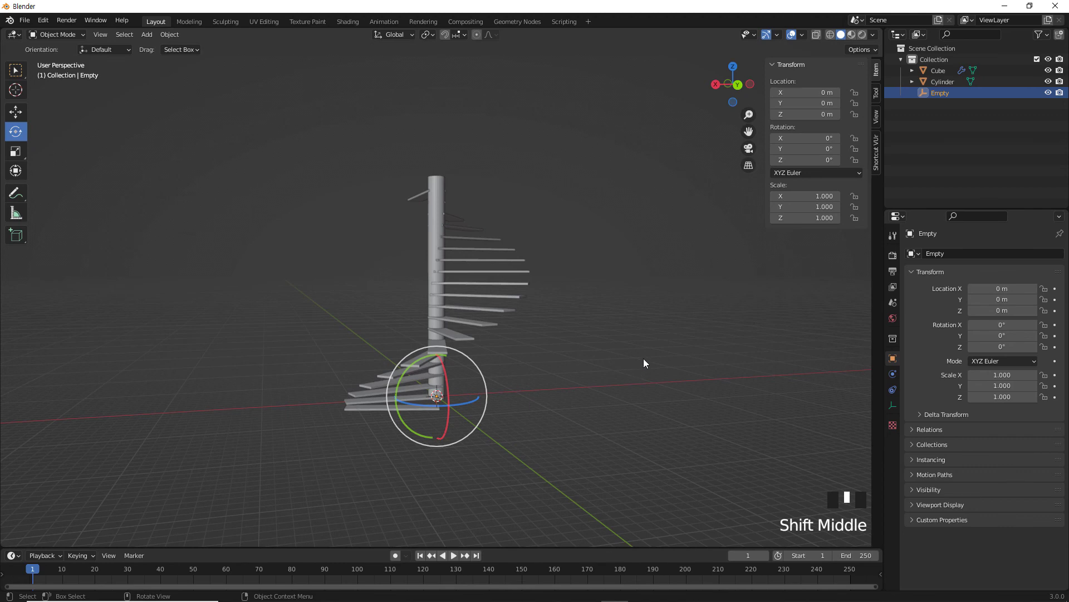
pyautogui.press('s')
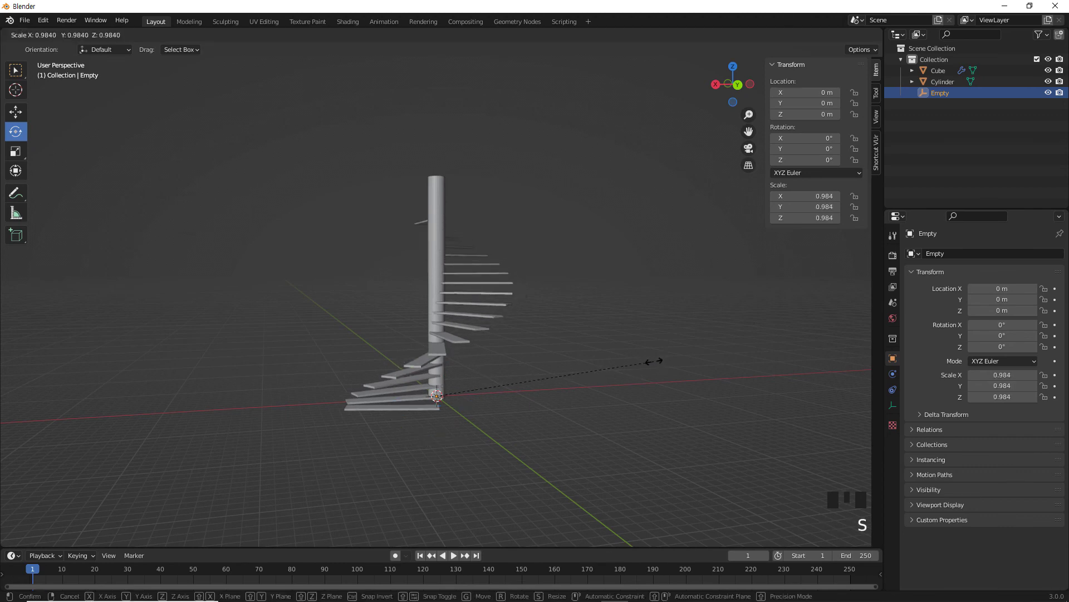
pyautogui.click(654, 361)
# Set the Empty's X, Y and Z scale together to 0.9.
pyautogui.moveTo(596, 377); pyautogui.dragTo(424, 334, button='middle')
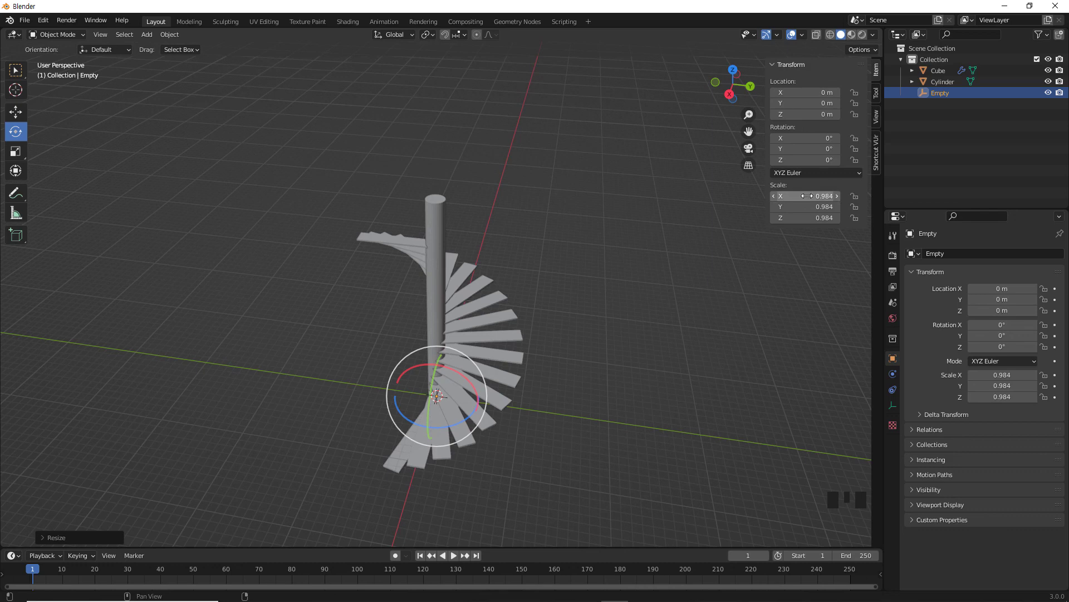
pyautogui.moveTo(807, 196); pyautogui.dragTo(807, 218)
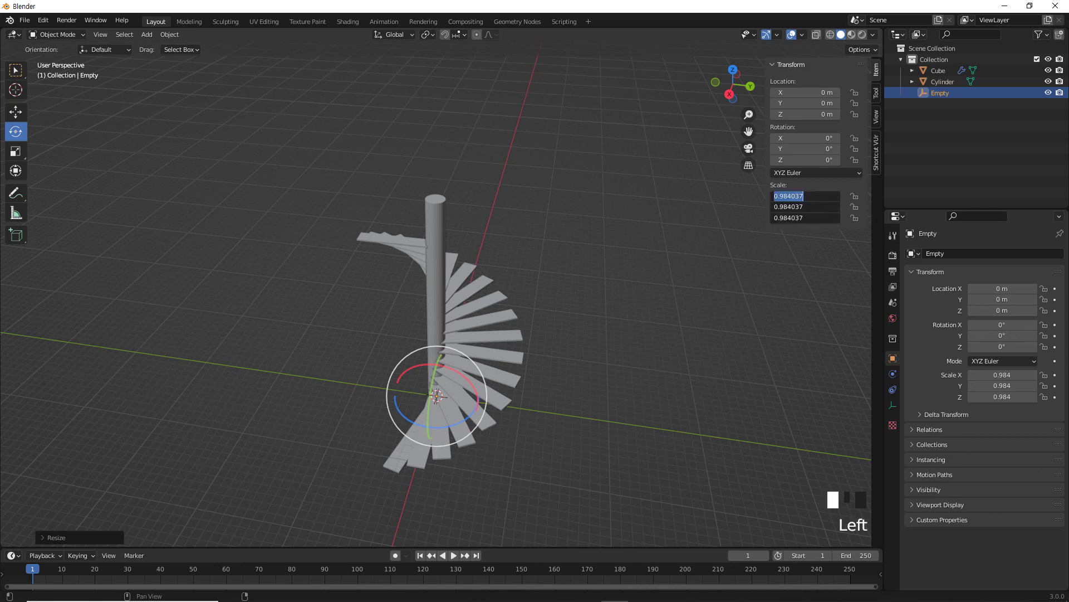
pyautogui.write('0.9')
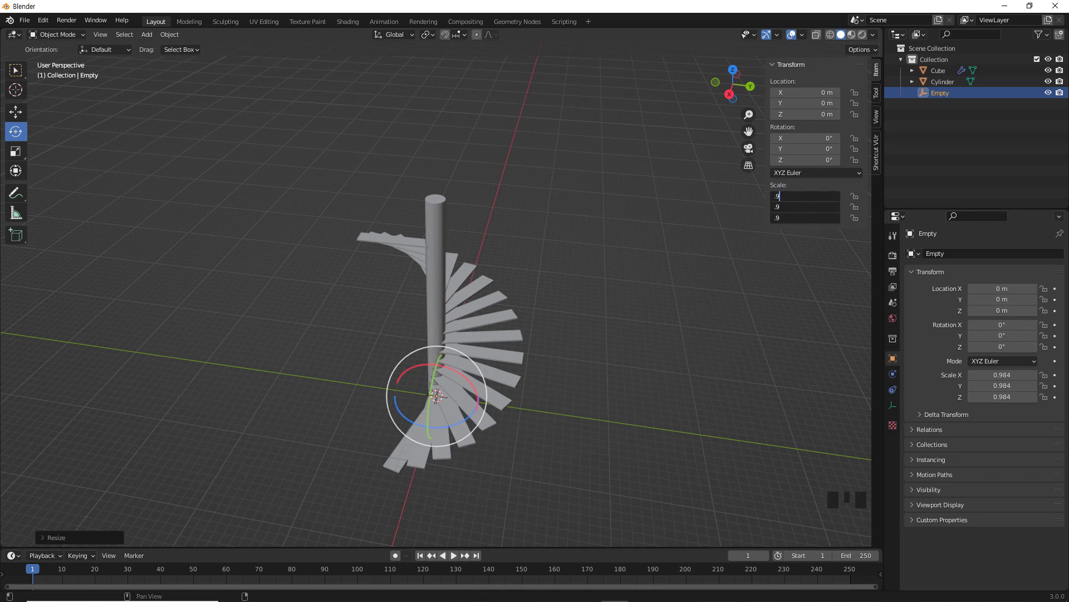
pyautogui.press('Return')
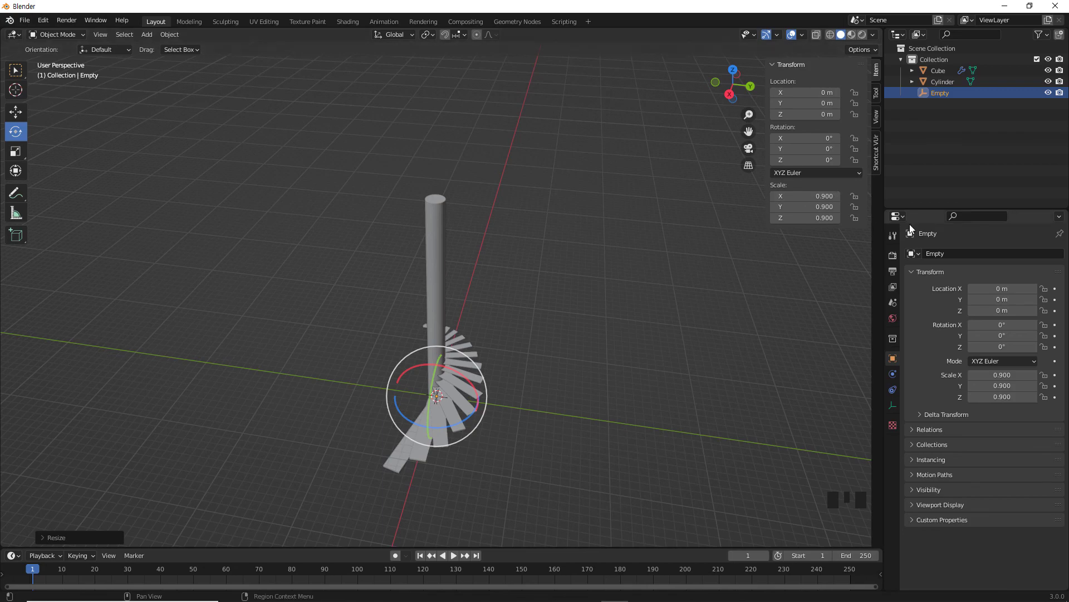
# Try 0.95 as the Empty's X scale and settle on 0.98.
pyautogui.moveTo(572, 346); pyautogui.dragTo(424, 359, button='middle')
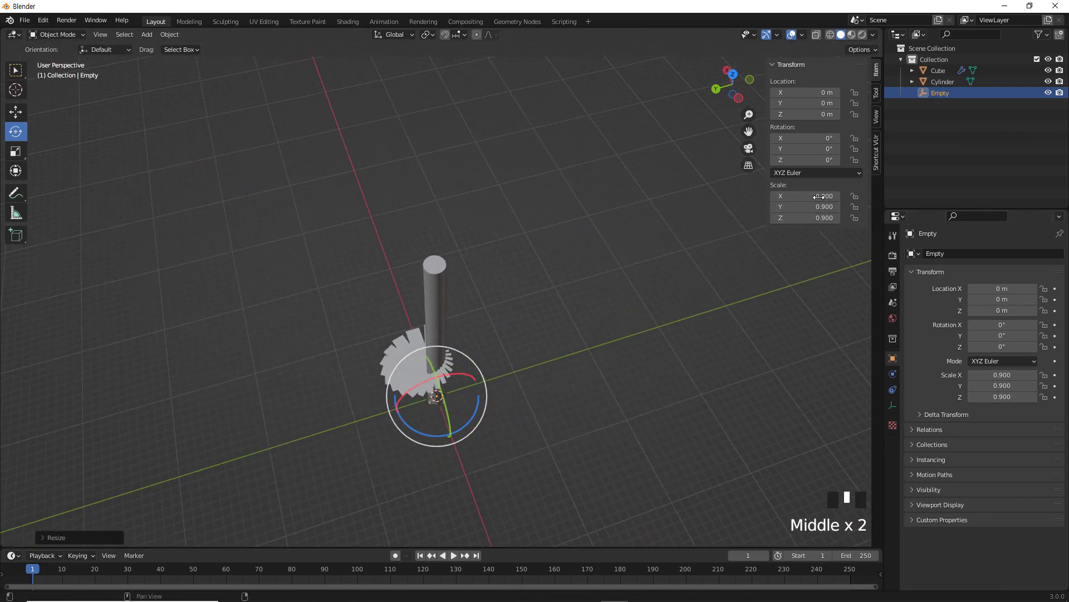
pyautogui.click(802, 196)
pyautogui.write('0.95')
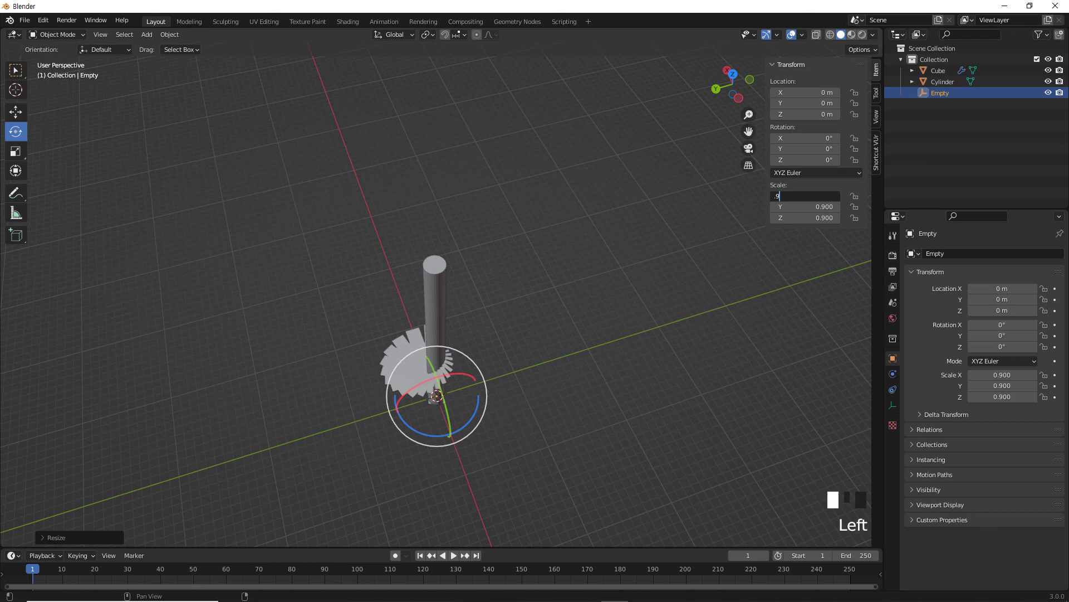
pyautogui.press('Return')
pyautogui.click(804, 196)
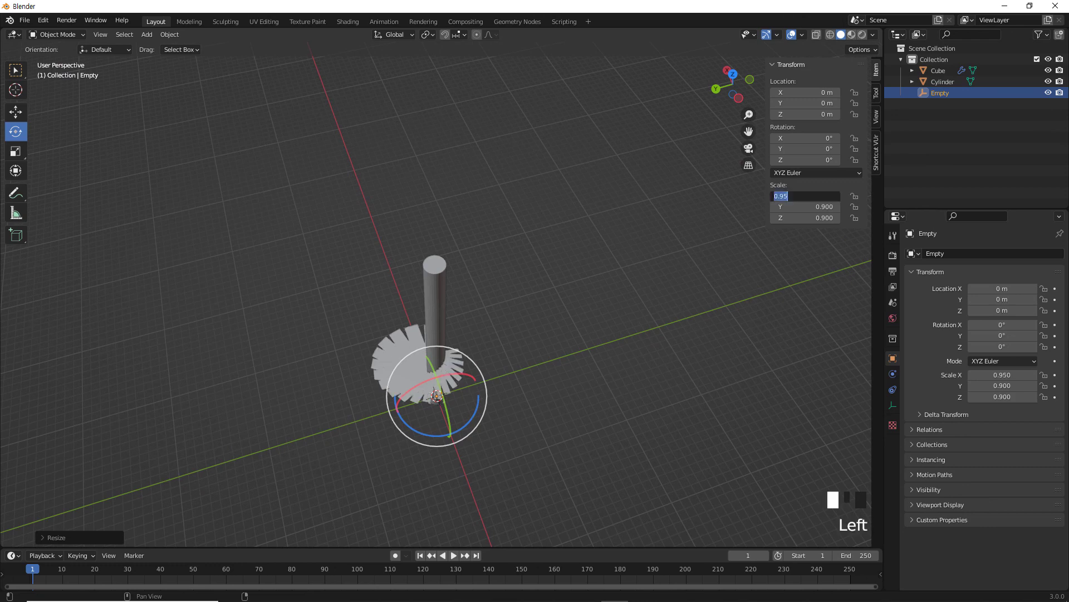
pyautogui.write('0.98')
pyautogui.press('Return')
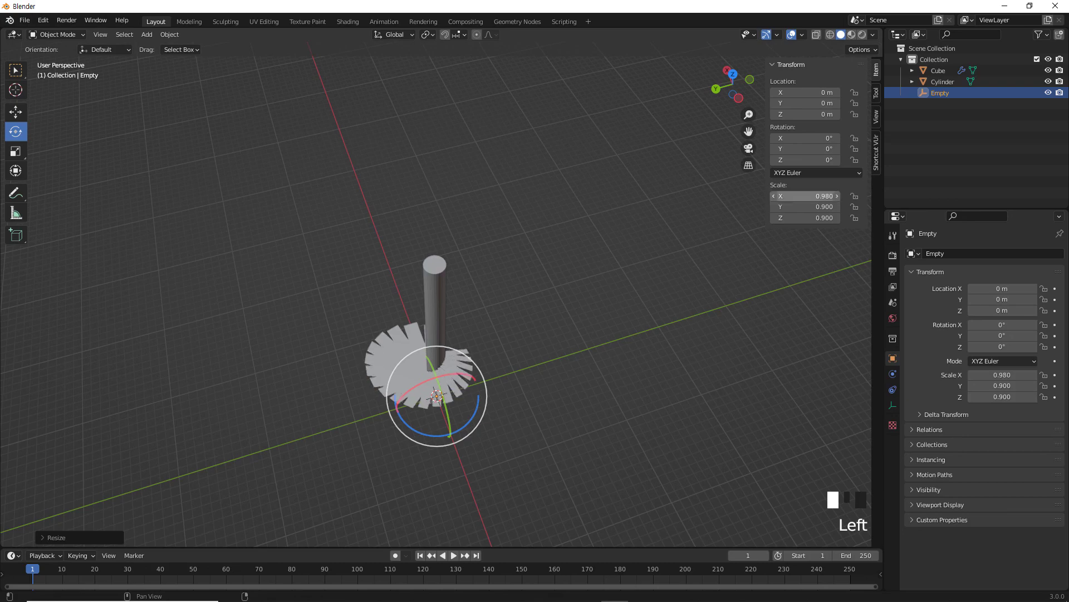
# Reset the Empty's X, Y and Z scale together to 1.
pyautogui.click(552, 385)
pyautogui.moveTo(552, 385); pyautogui.dragTo(761, 320, button='middle')
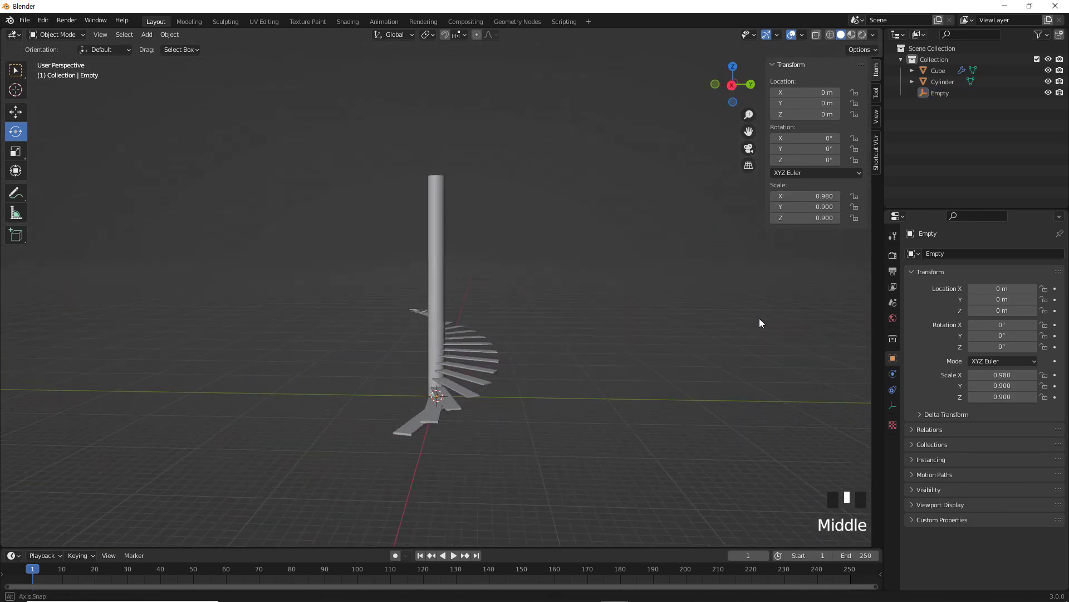
pyautogui.moveTo(829, 195)
pyautogui.mouseDown()
pyautogui.moveTo(827, 218)
pyautogui.moveTo(826, 196)
pyautogui.mouseUp()
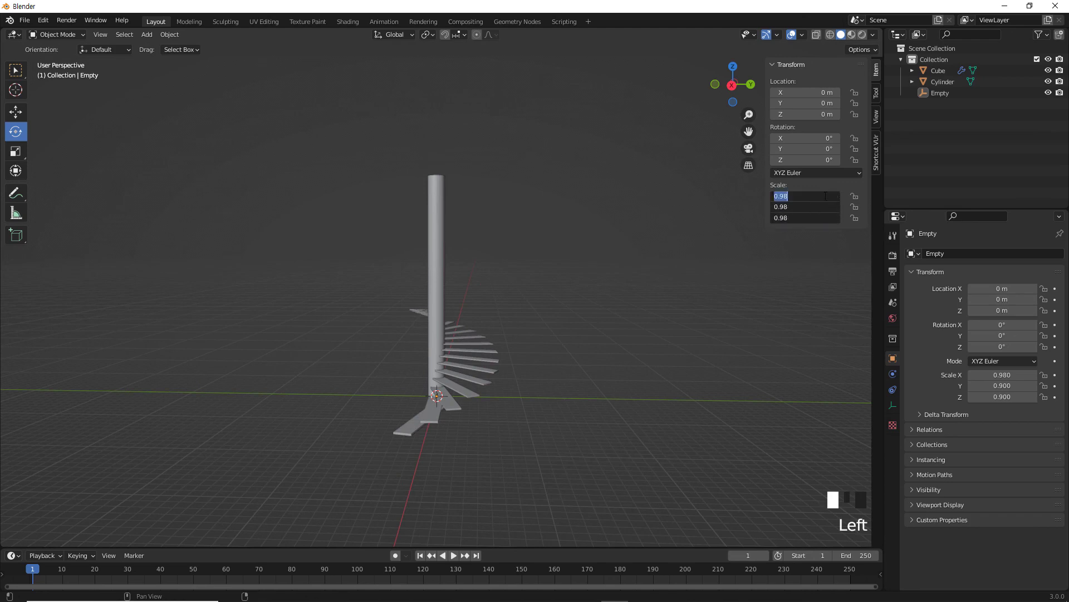
pyautogui.write('1')
pyautogui.press('Return')
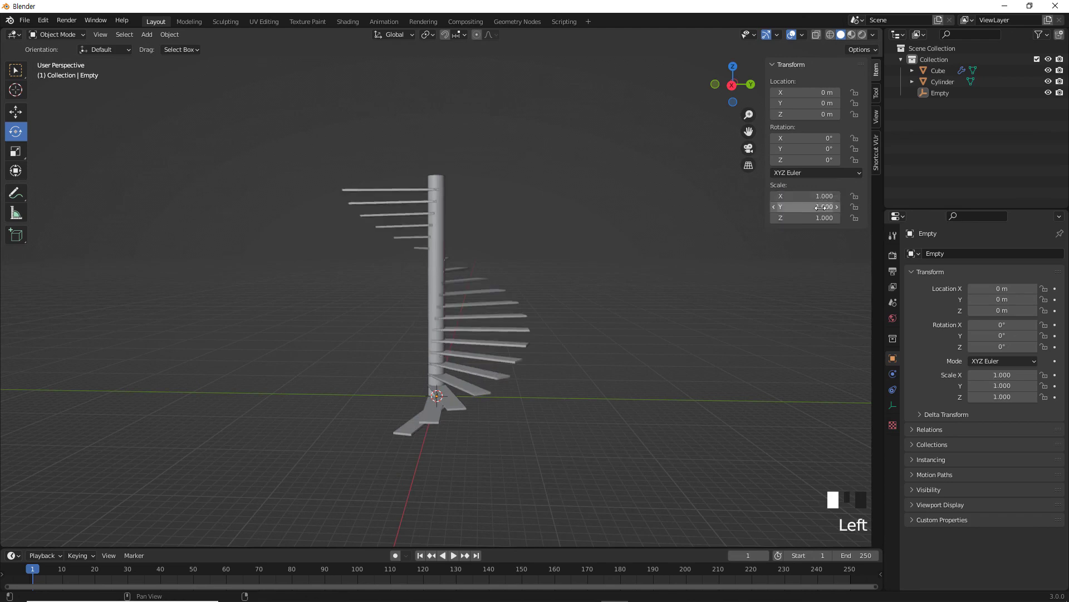
pyautogui.click(815, 197)
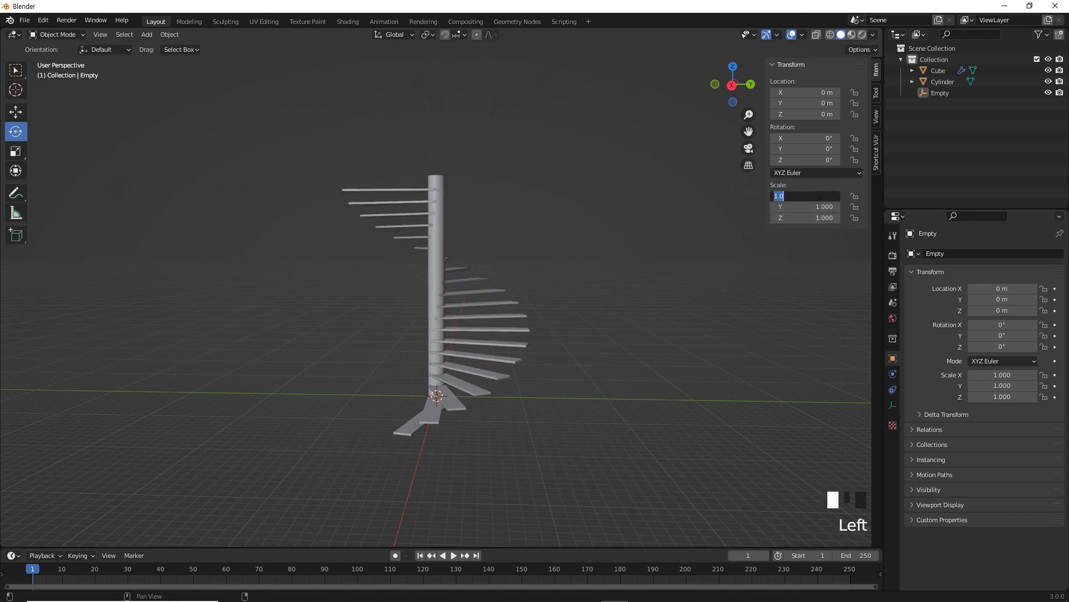
pyautogui.click(797, 263)
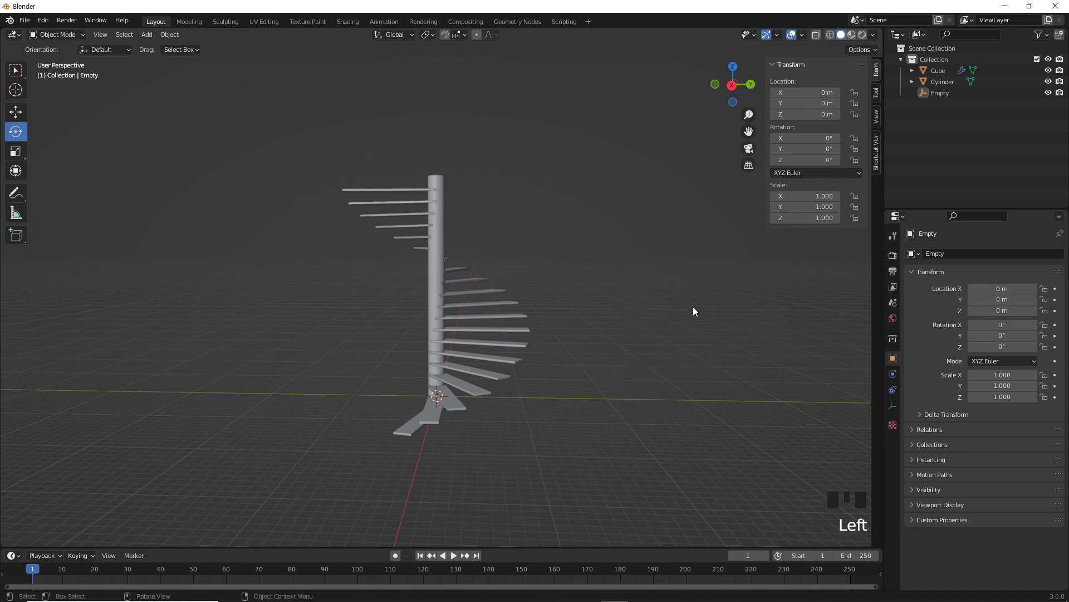
# Select the Empty and scale it down uniformly to about 0.994 so the stair planks shrink only slightly.
pyautogui.press('s')
pyautogui.click(940, 92)
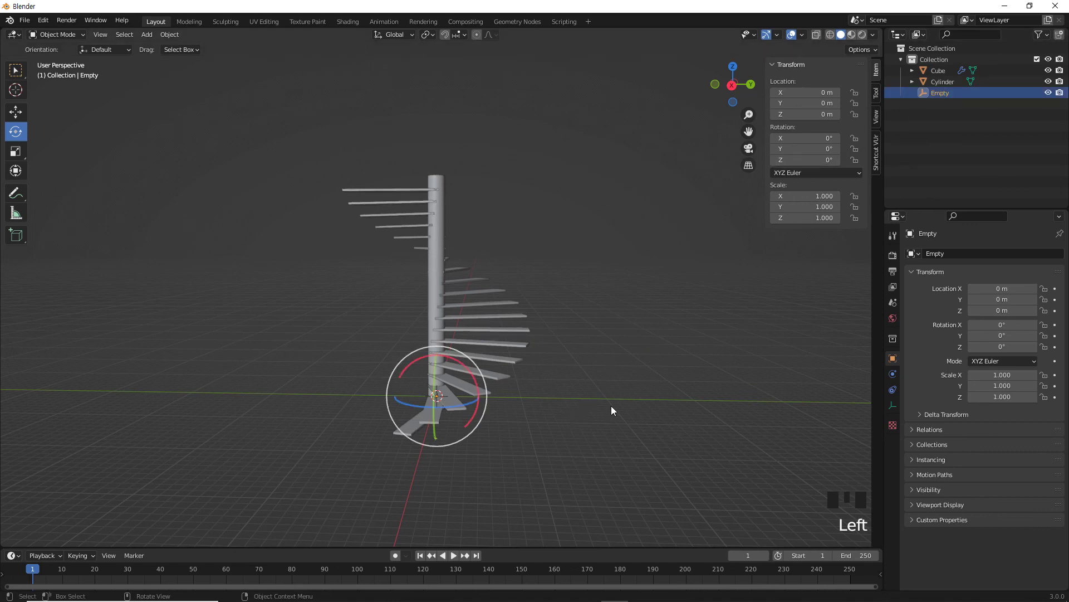
pyautogui.press('s')
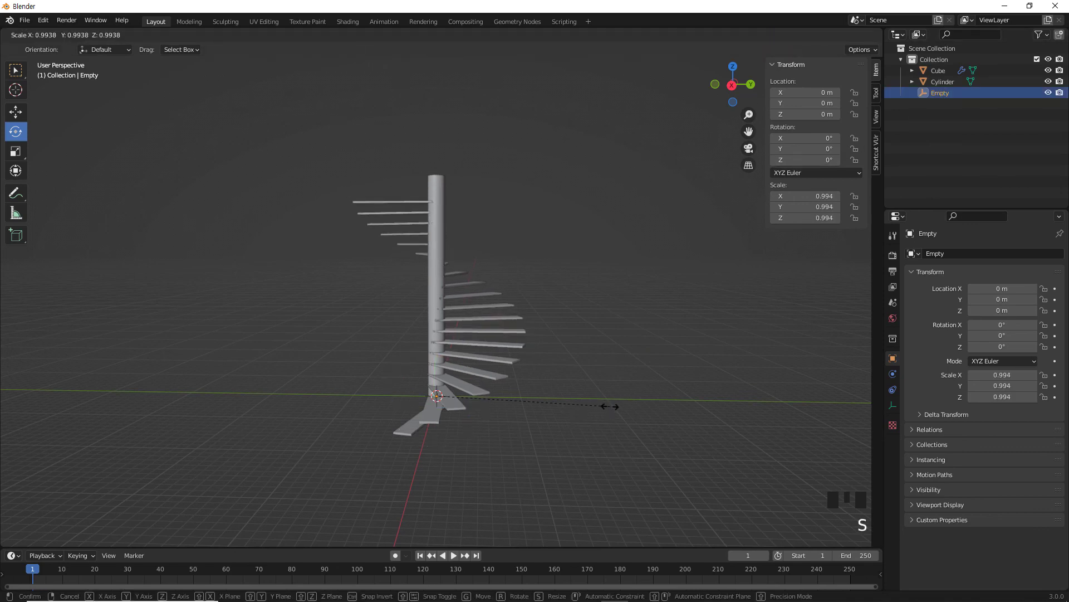
pyautogui.click(610, 411)
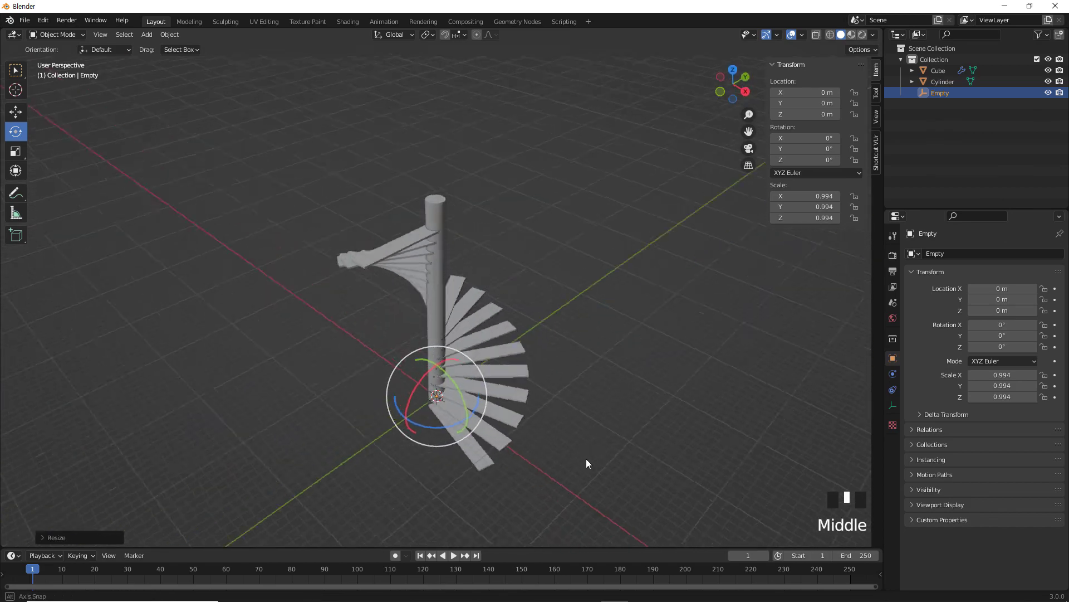